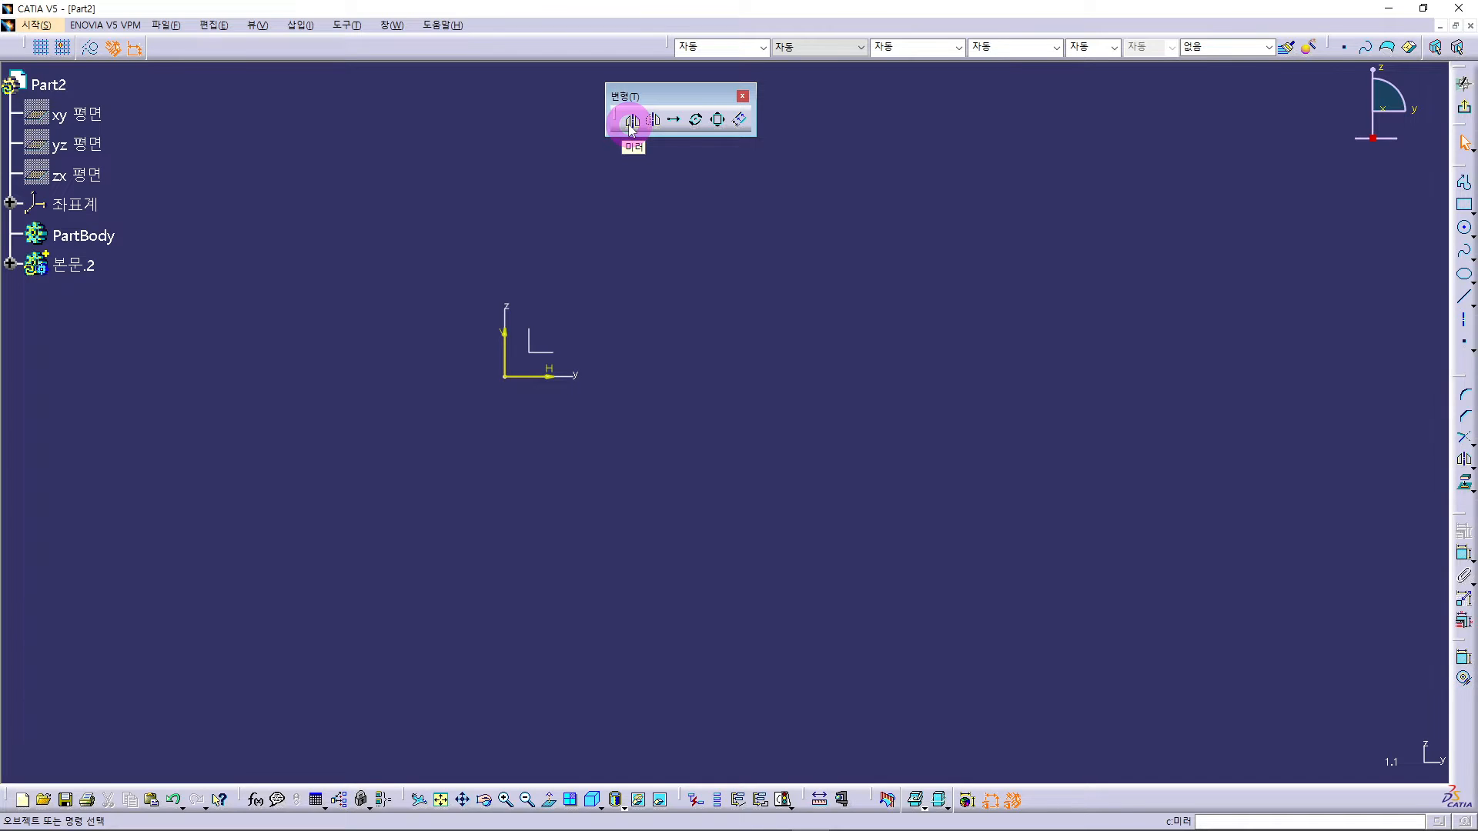
# Step: Draw an upright rectangle to the left of the vertical sketch axis and mirror it across that axis
pyautogui.click(1462, 206)
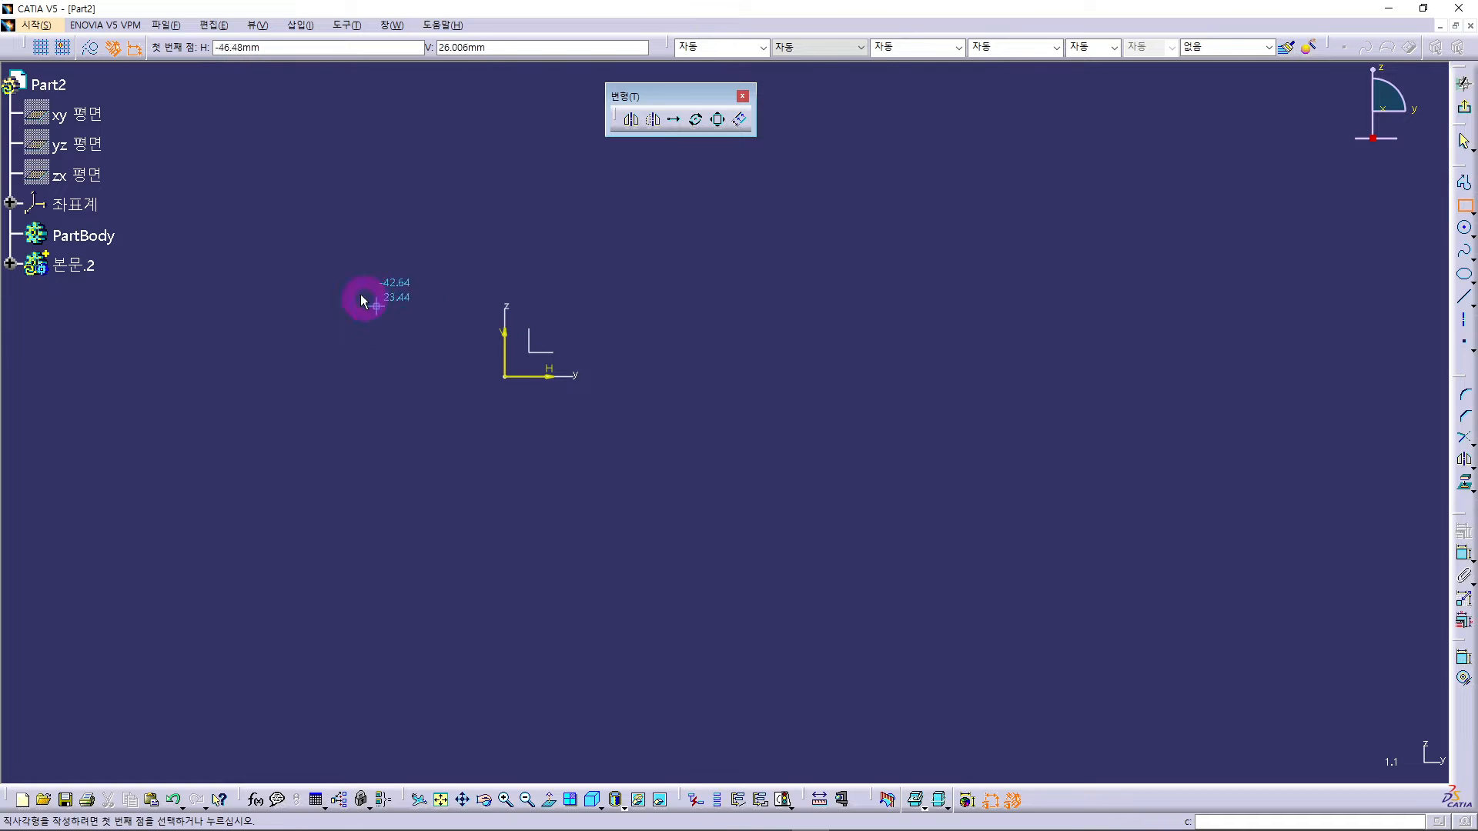
pyautogui.click(358, 216)
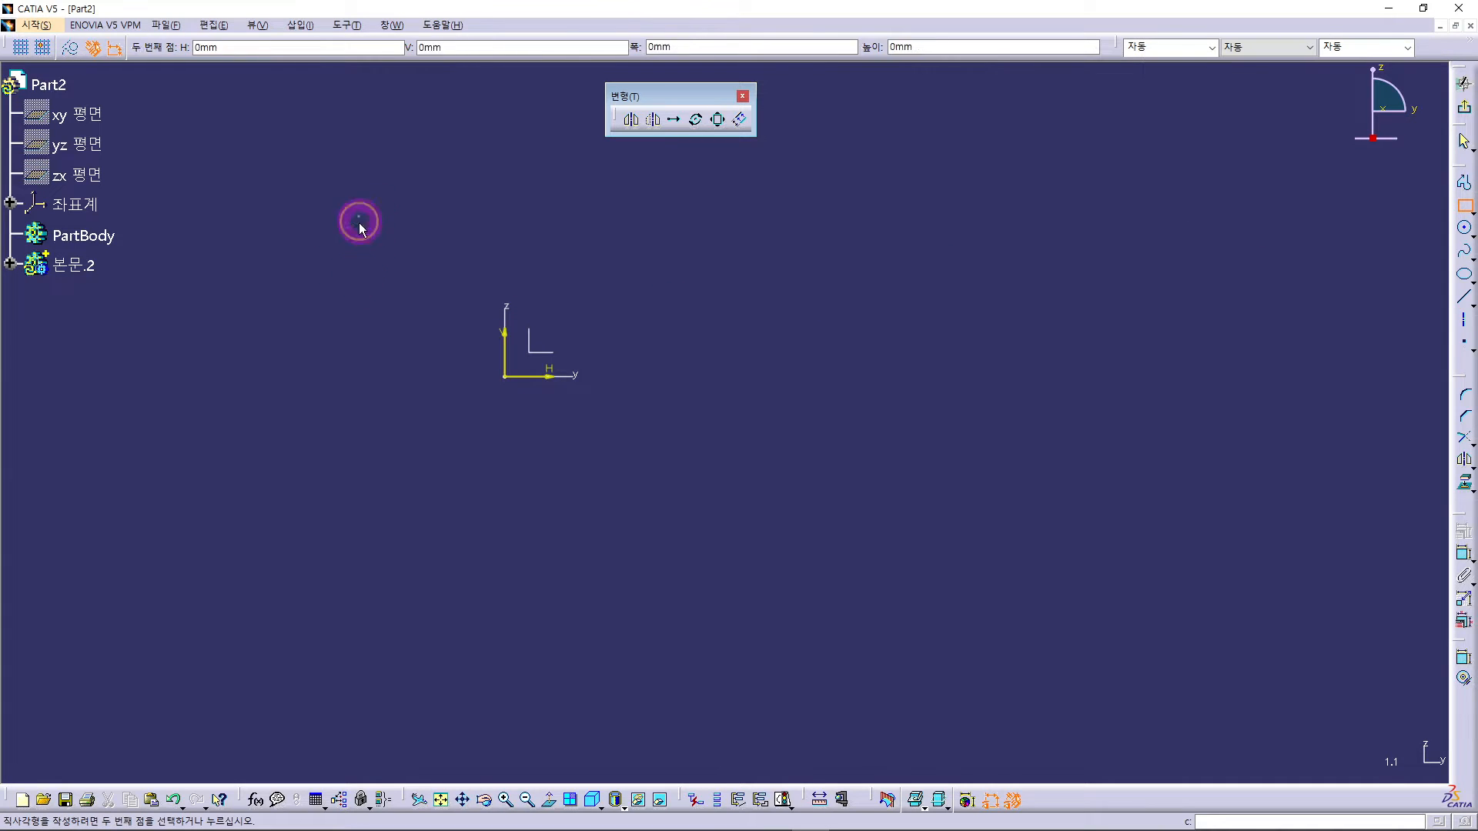
pyautogui.click(454, 416)
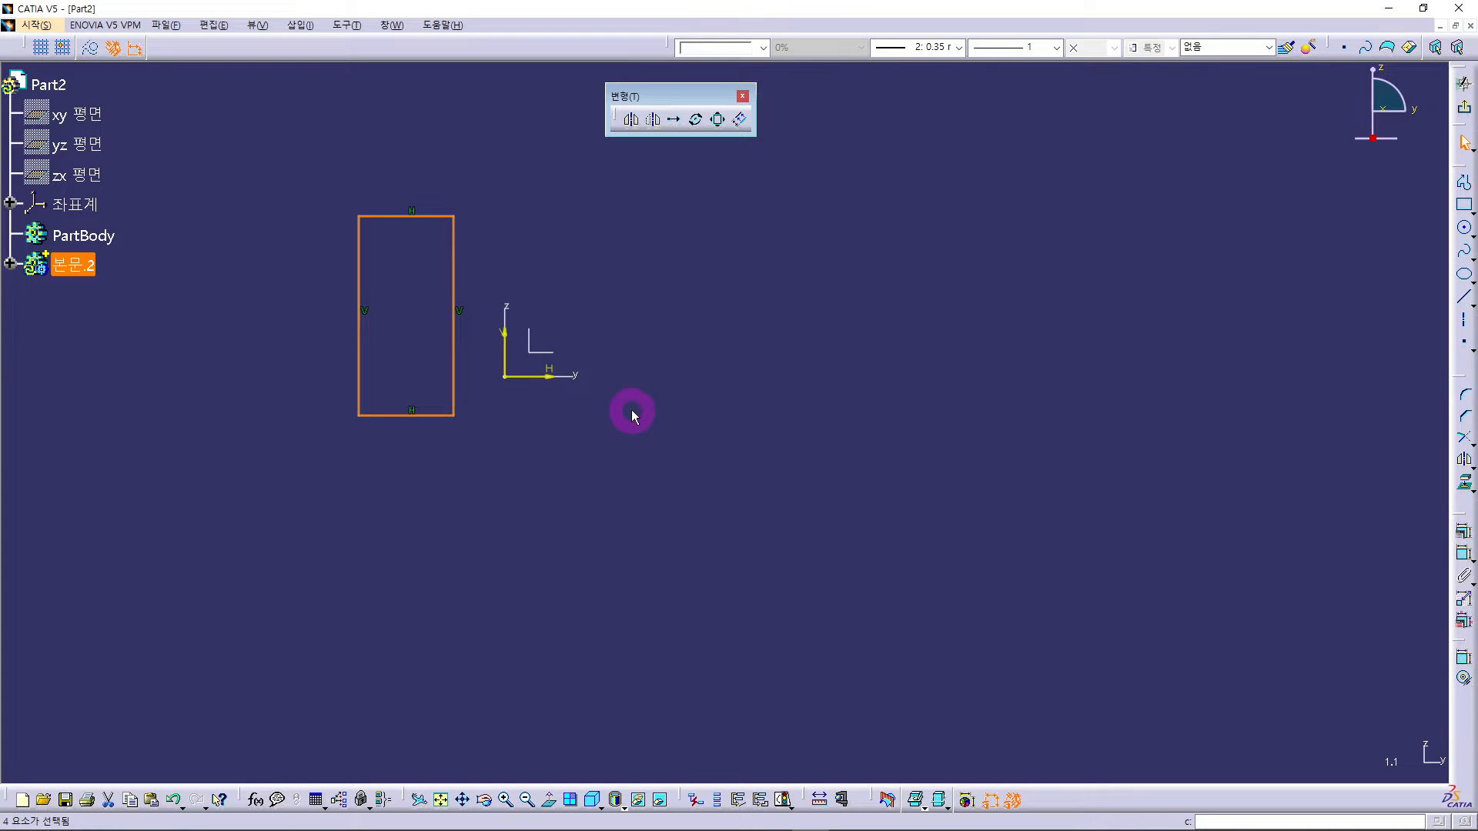
pyautogui.click(632, 120)
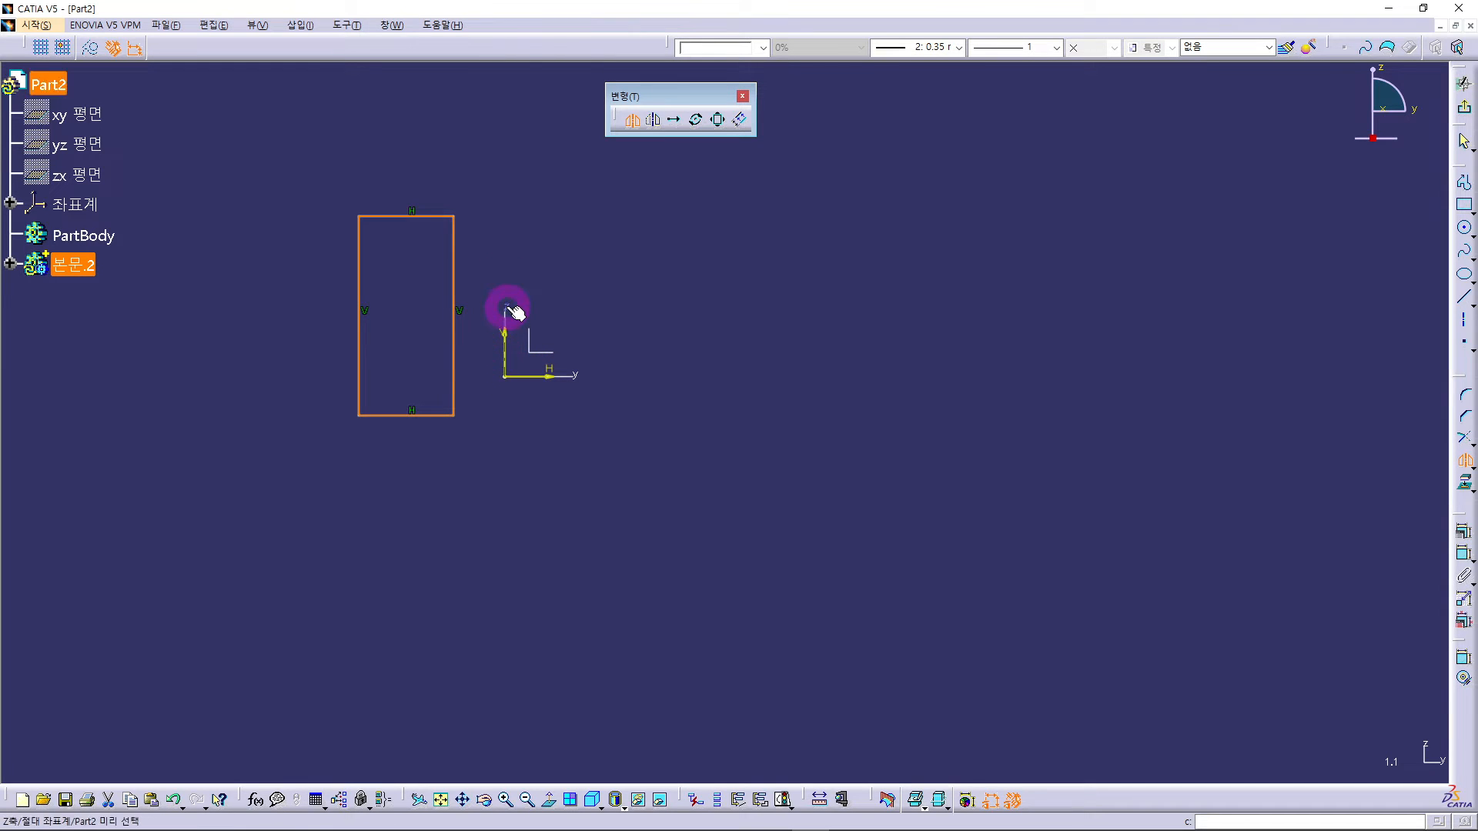
pyautogui.click(510, 355)
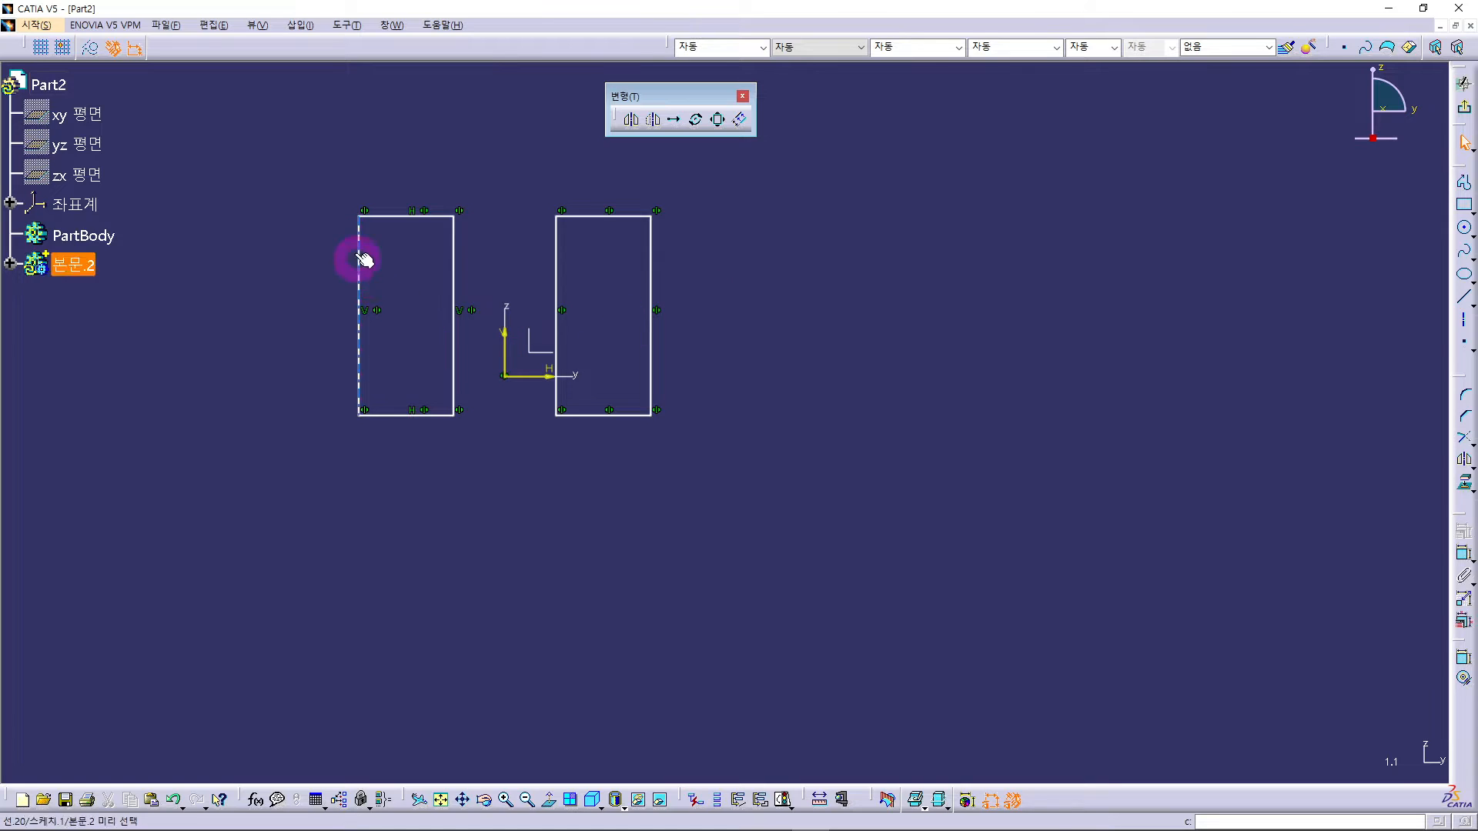
# Step: Copy the original rectangle on the left of the axis and place the duplicate directly below it
pyautogui.moveTo(331, 177); pyautogui.dragTo(494, 471)
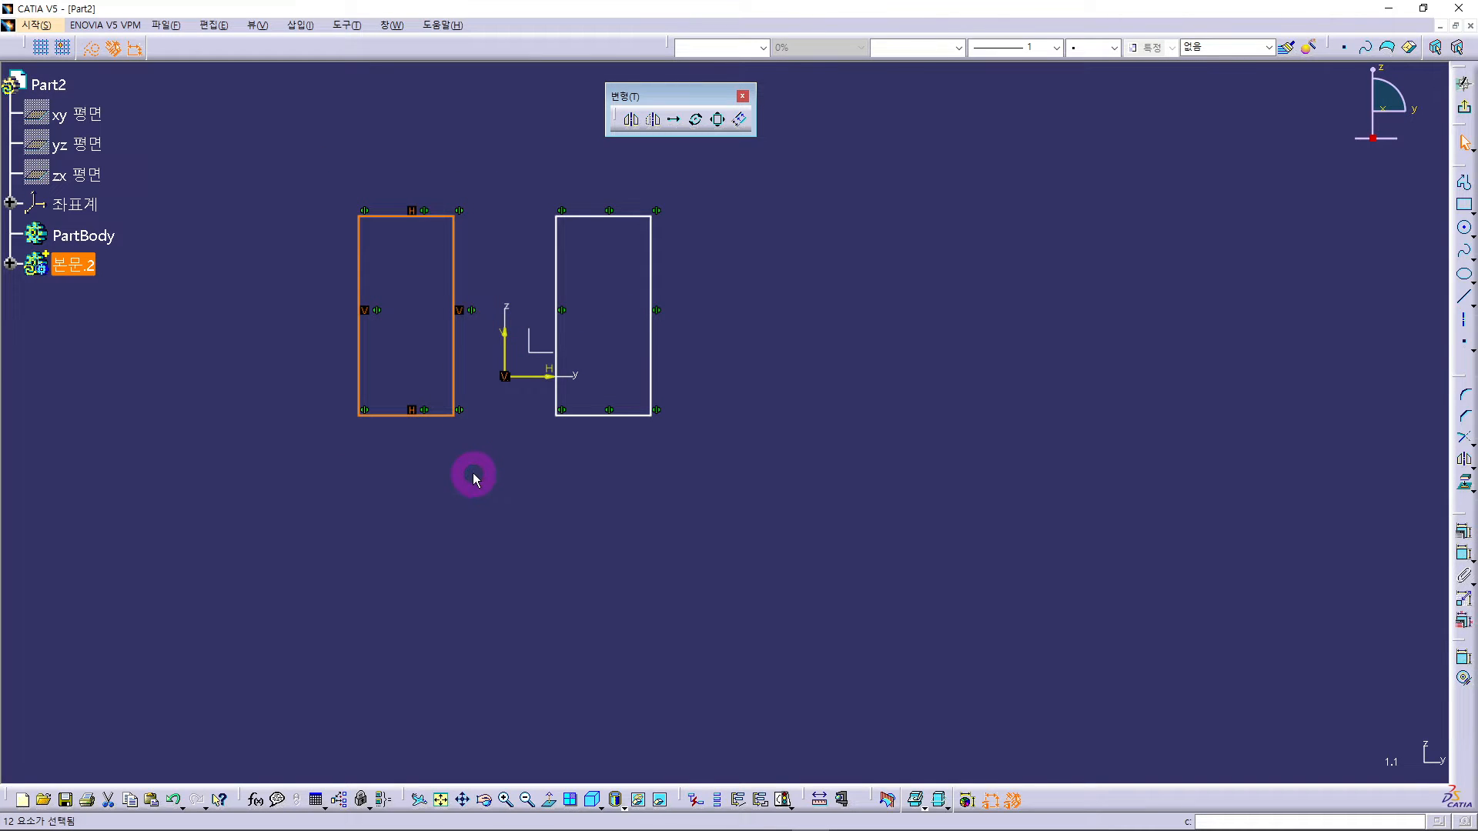
pyautogui.click(465, 520)
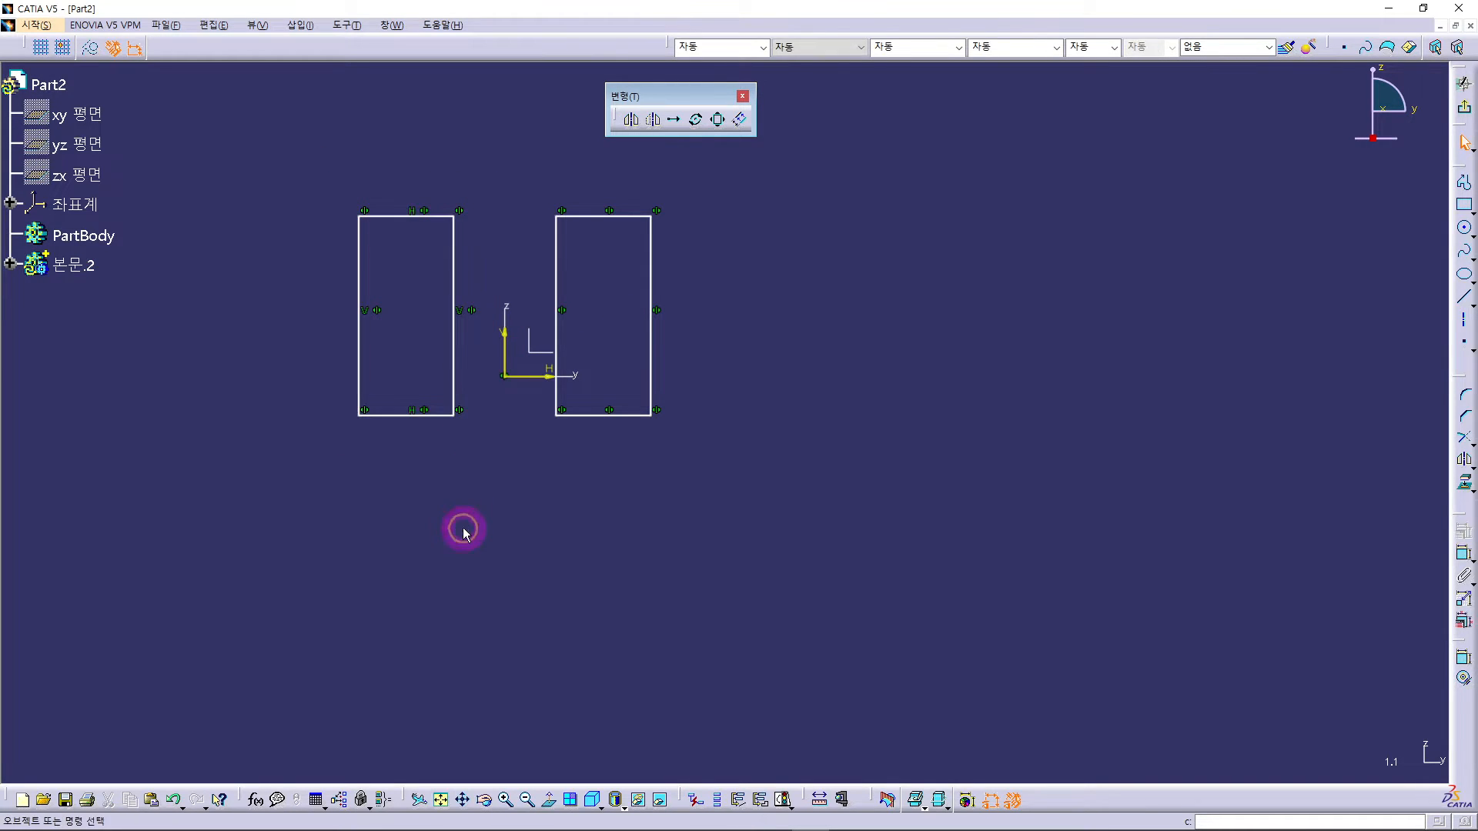
pyautogui.hotkey('ctrl', 'v')
pyautogui.moveTo(431, 416); pyautogui.dragTo(428, 669)
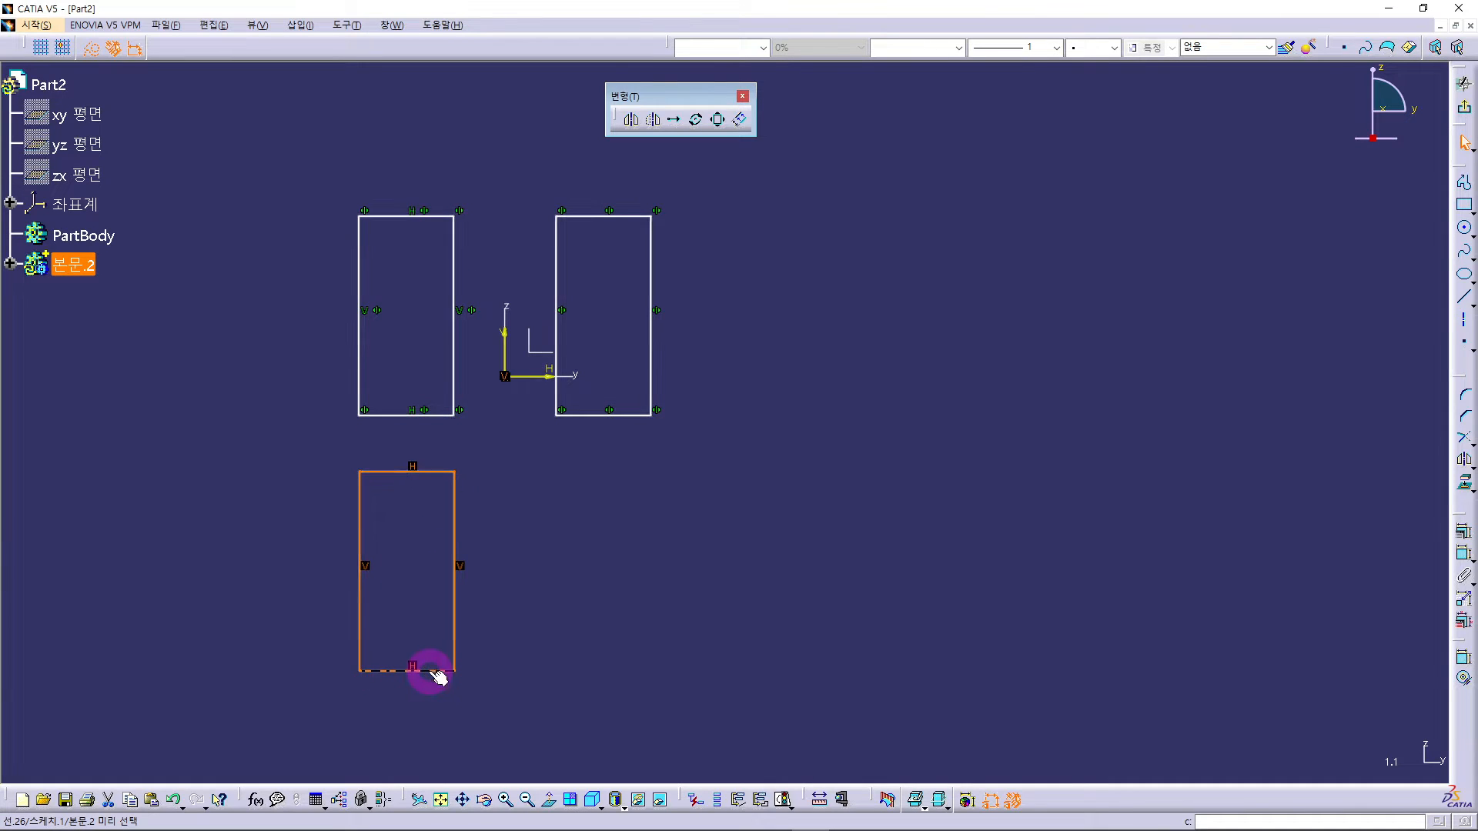
pyautogui.click(497, 639)
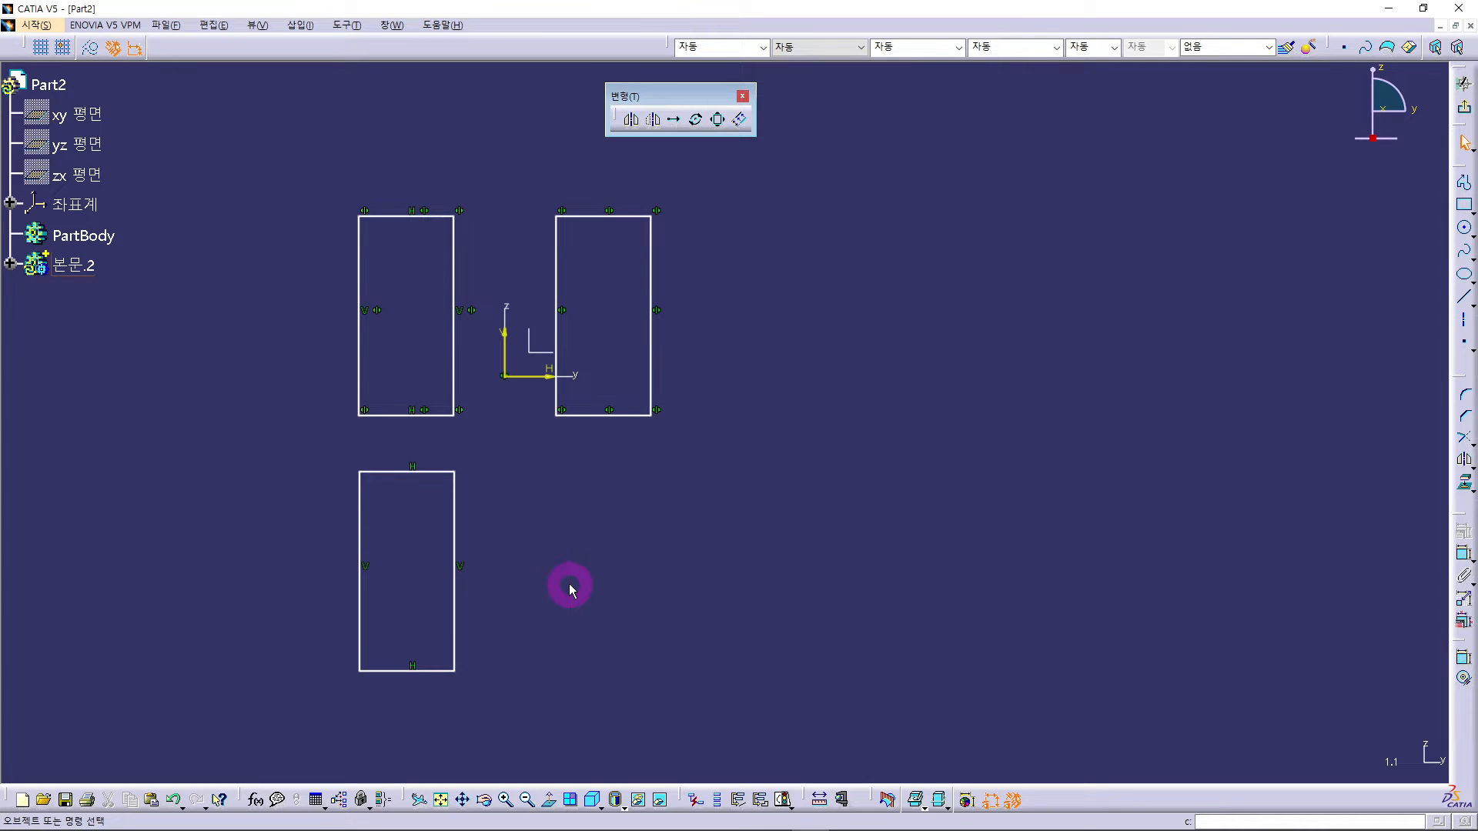
# Step: Apply Symmetry to the lower rectangle, using the vertical sketch axis as the reference
pyautogui.moveTo(323, 455); pyautogui.dragTo(483, 708)
pyautogui.click(654, 121)
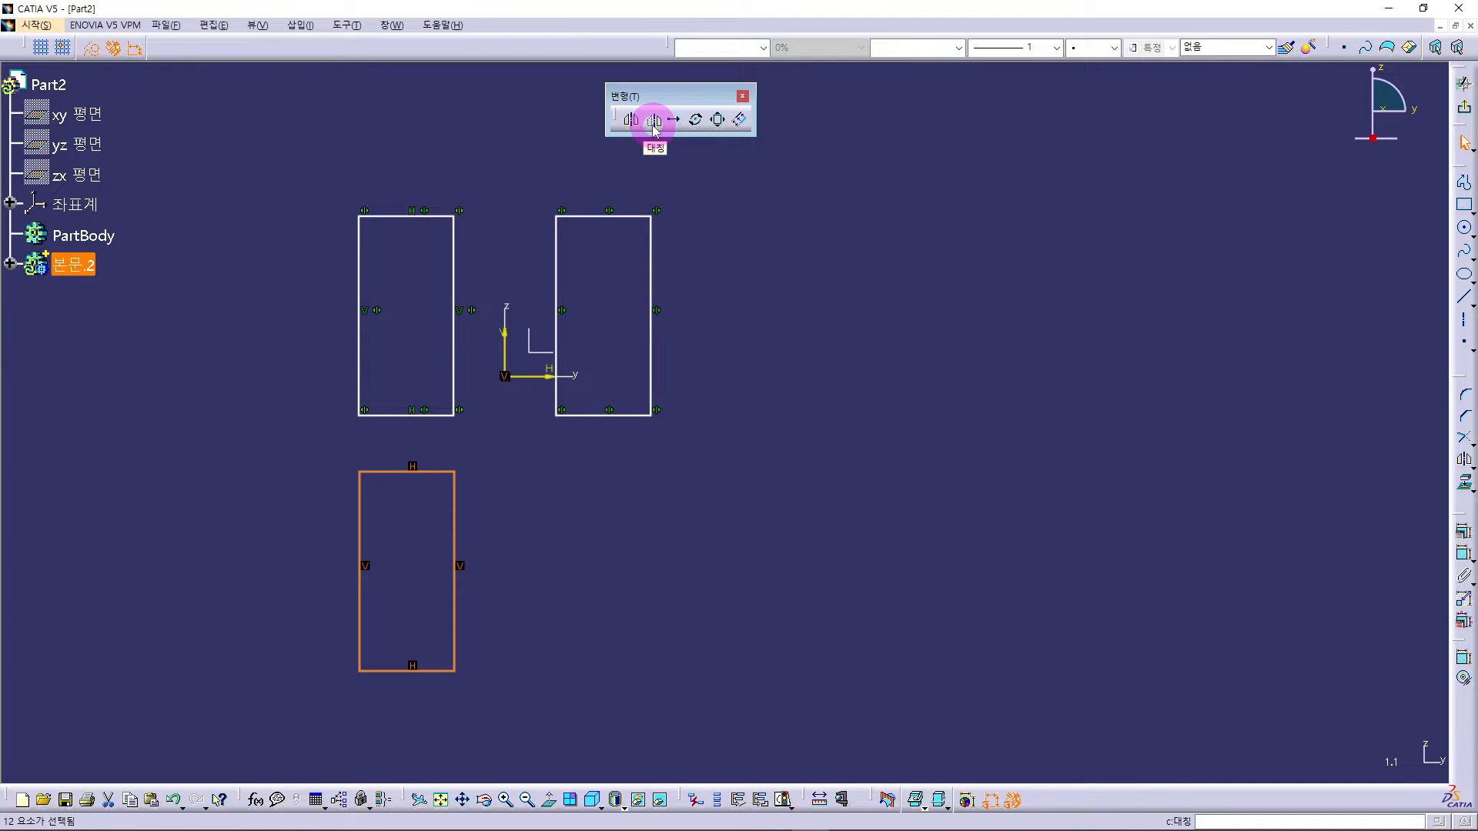
pyautogui.click(654, 121)
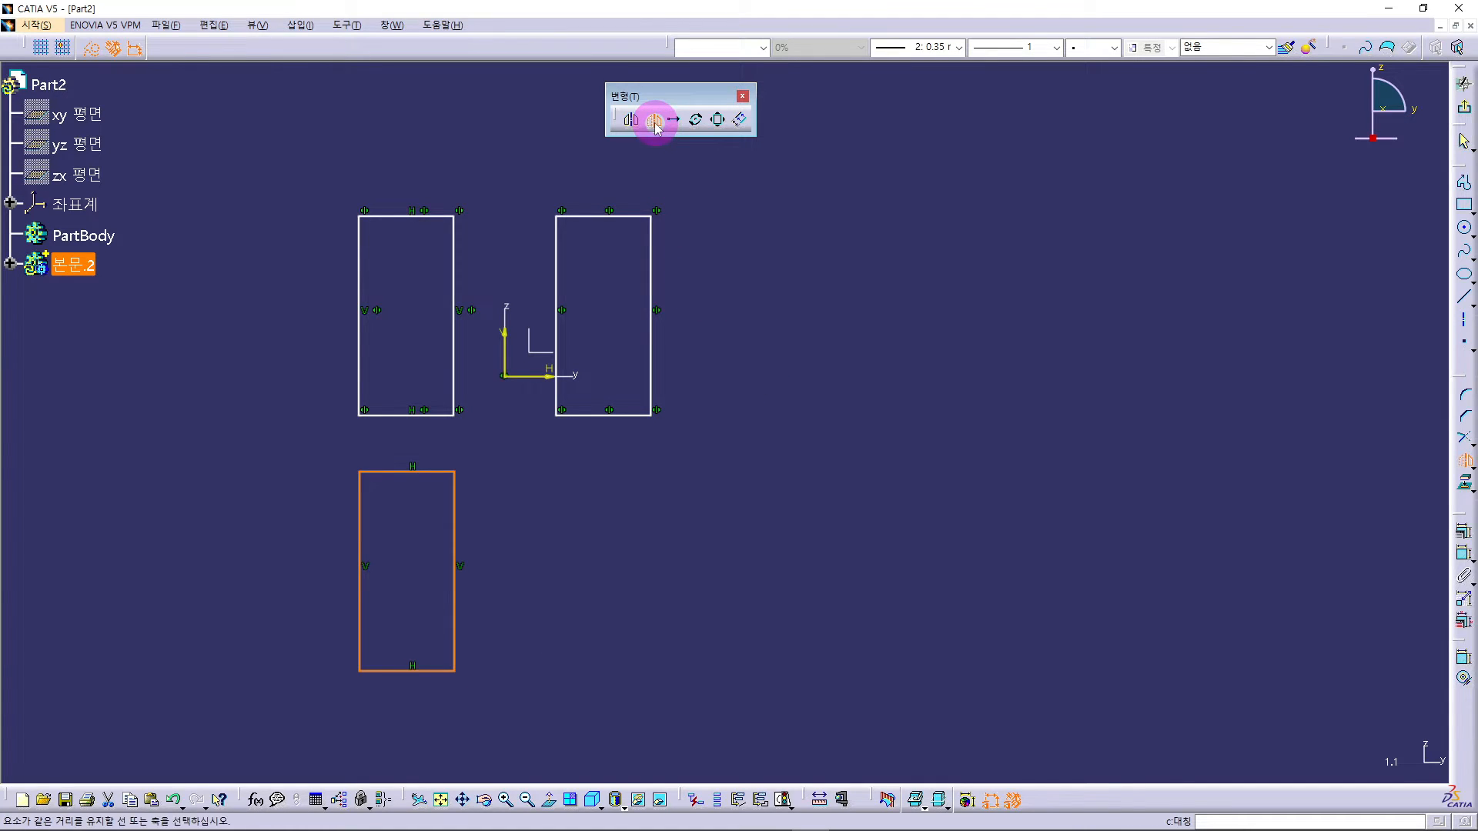
pyautogui.click(506, 343)
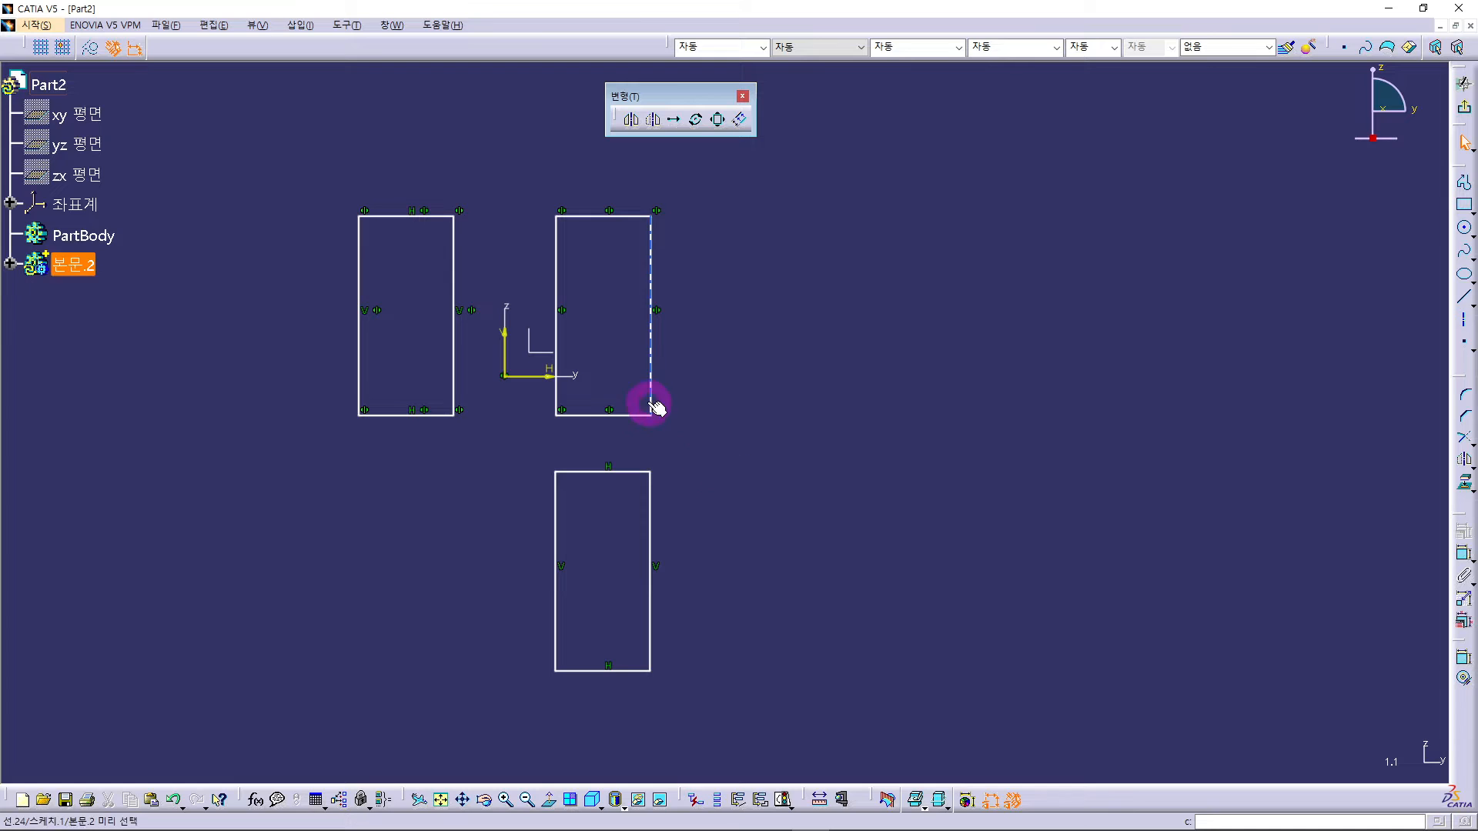
# Step: Delete both rectangles on the right of the vertical axis and move the remaining one above and to the right of the origin
pyautogui.moveTo(543, 199); pyautogui.dragTo(699, 726)
pyautogui.press('Delete')
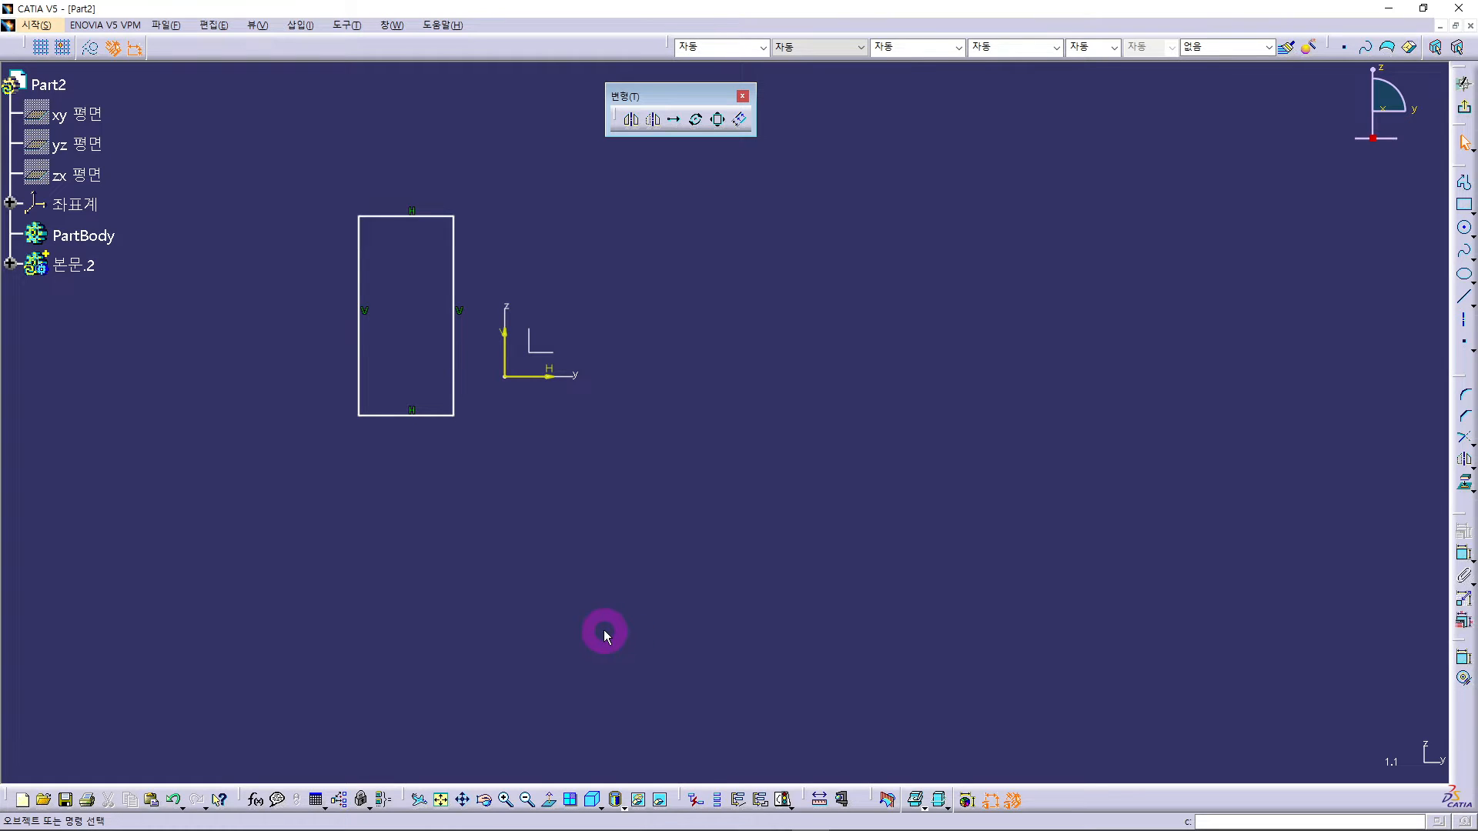
pyautogui.moveTo(321, 177); pyautogui.dragTo(485, 455)
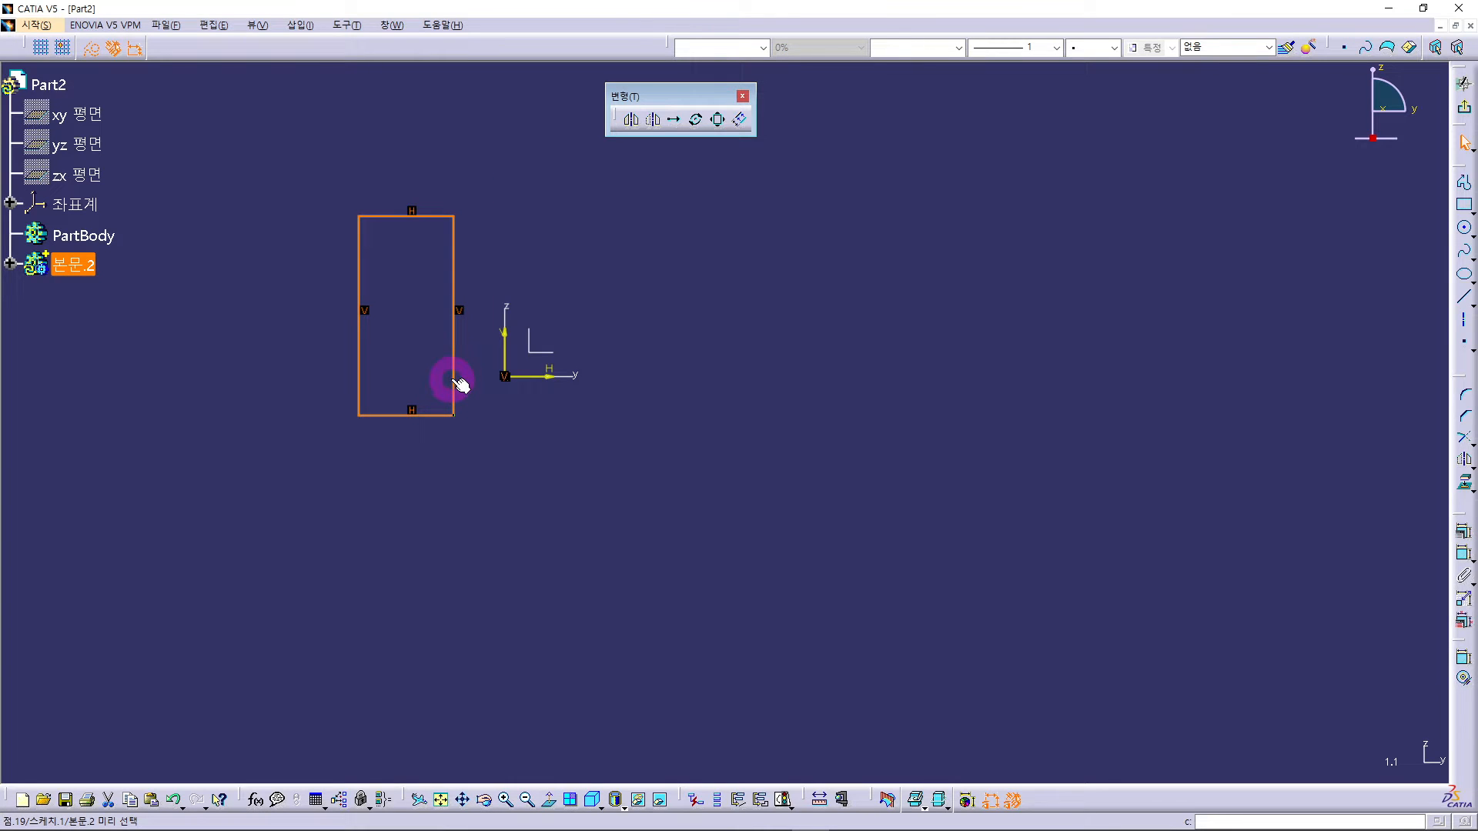
pyautogui.moveTo(455, 383)
pyautogui.mouseDown()
pyautogui.moveTo(845, 518)
pyautogui.moveTo(834, 425)
pyautogui.mouseUp()
pyautogui.moveTo(557, 455); pyautogui.dragTo(333, 640, button='middle')
pyautogui.moveTo(608, 618); pyautogui.dragTo(654, 452)
pyautogui.moveTo(508, 596); pyautogui.dragTo(479, 650, button='middle')
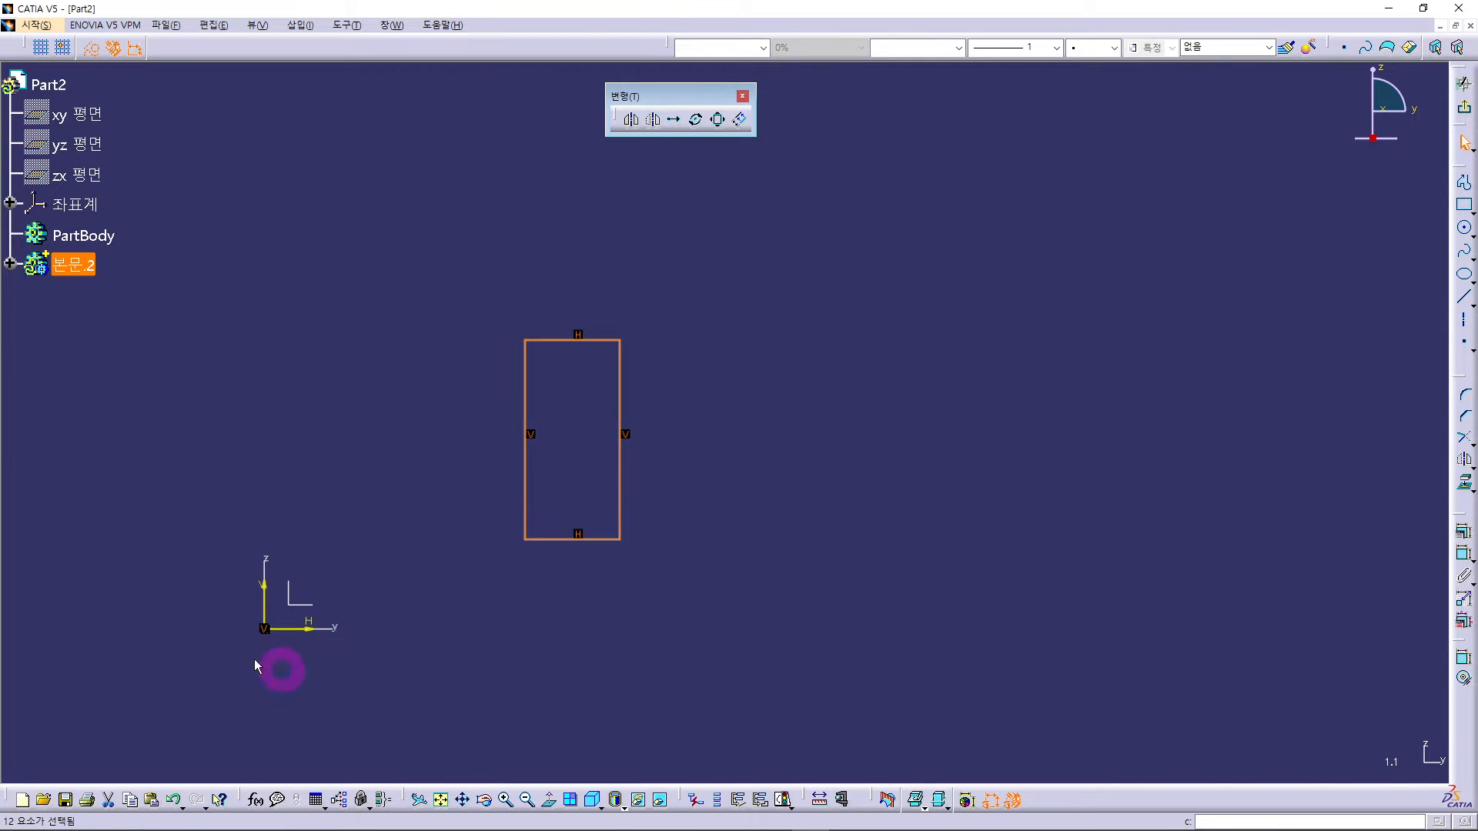
pyautogui.moveTo(620, 501); pyautogui.dragTo(613, 452)
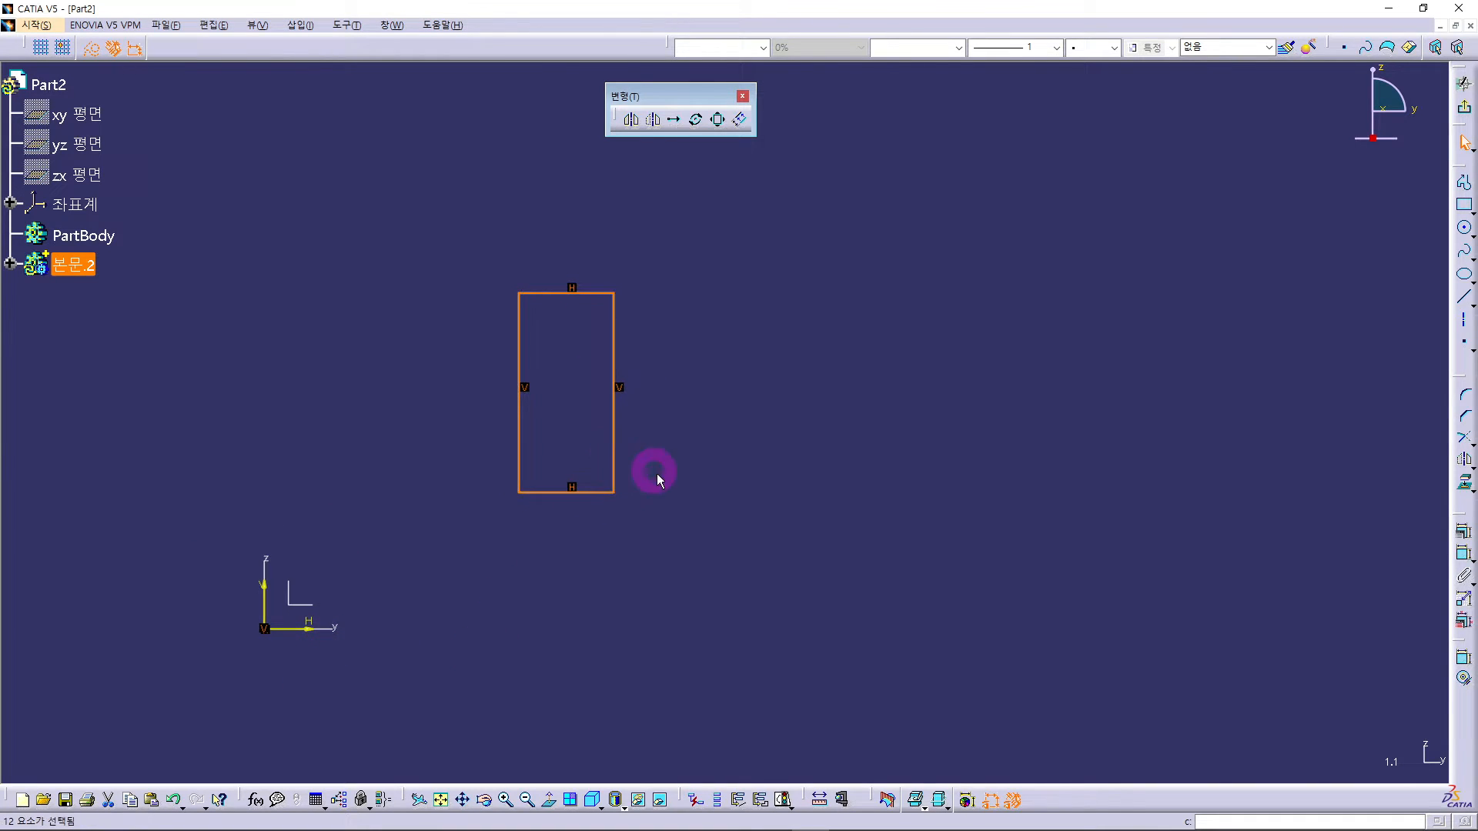
pyautogui.click(702, 499)
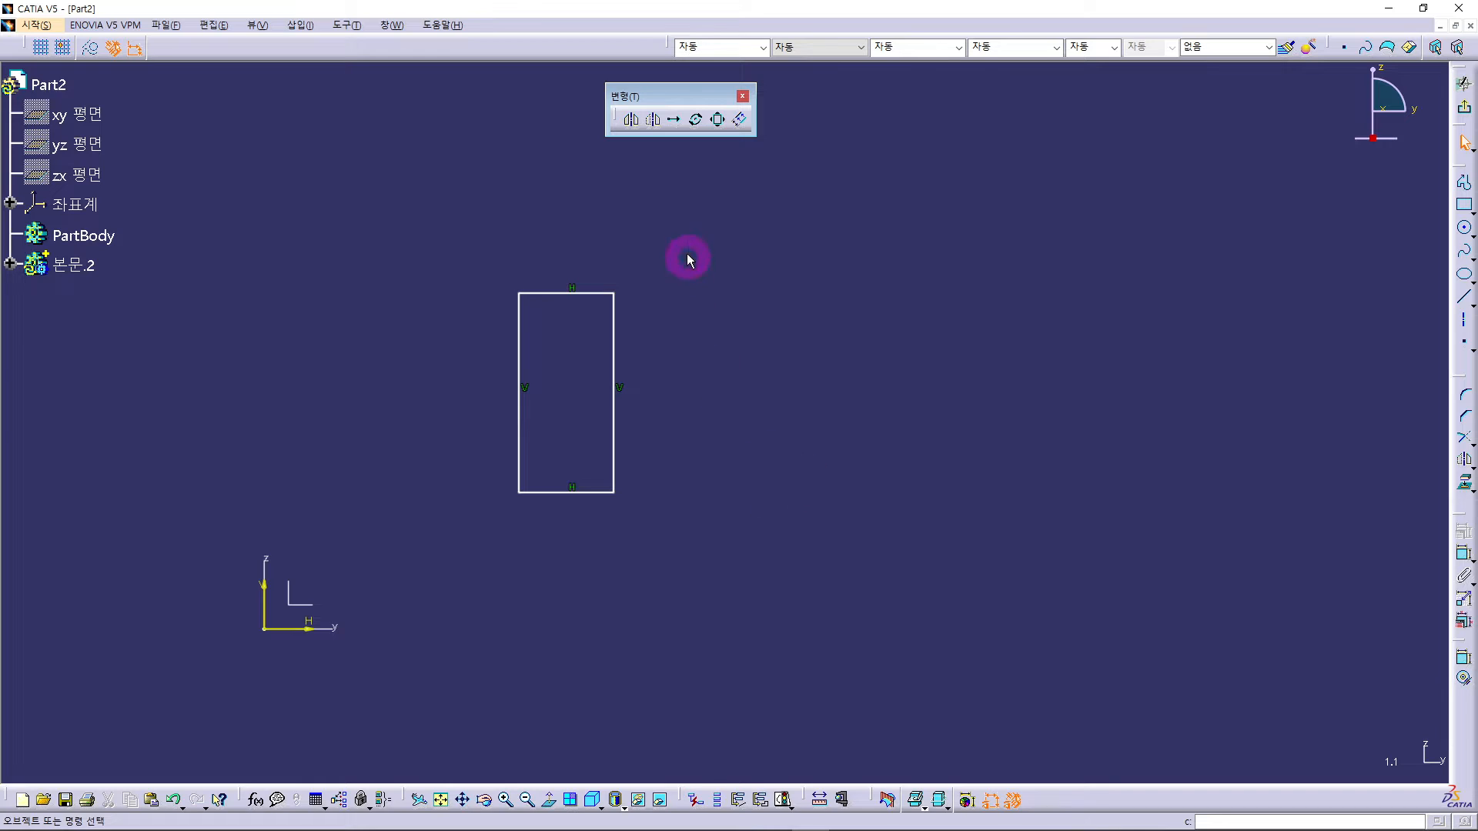
# Step: Draw a vertical standard line about 98 mm long to the right of the rectangle
pyautogui.click(1463, 297)
pyautogui.click(701, 255)
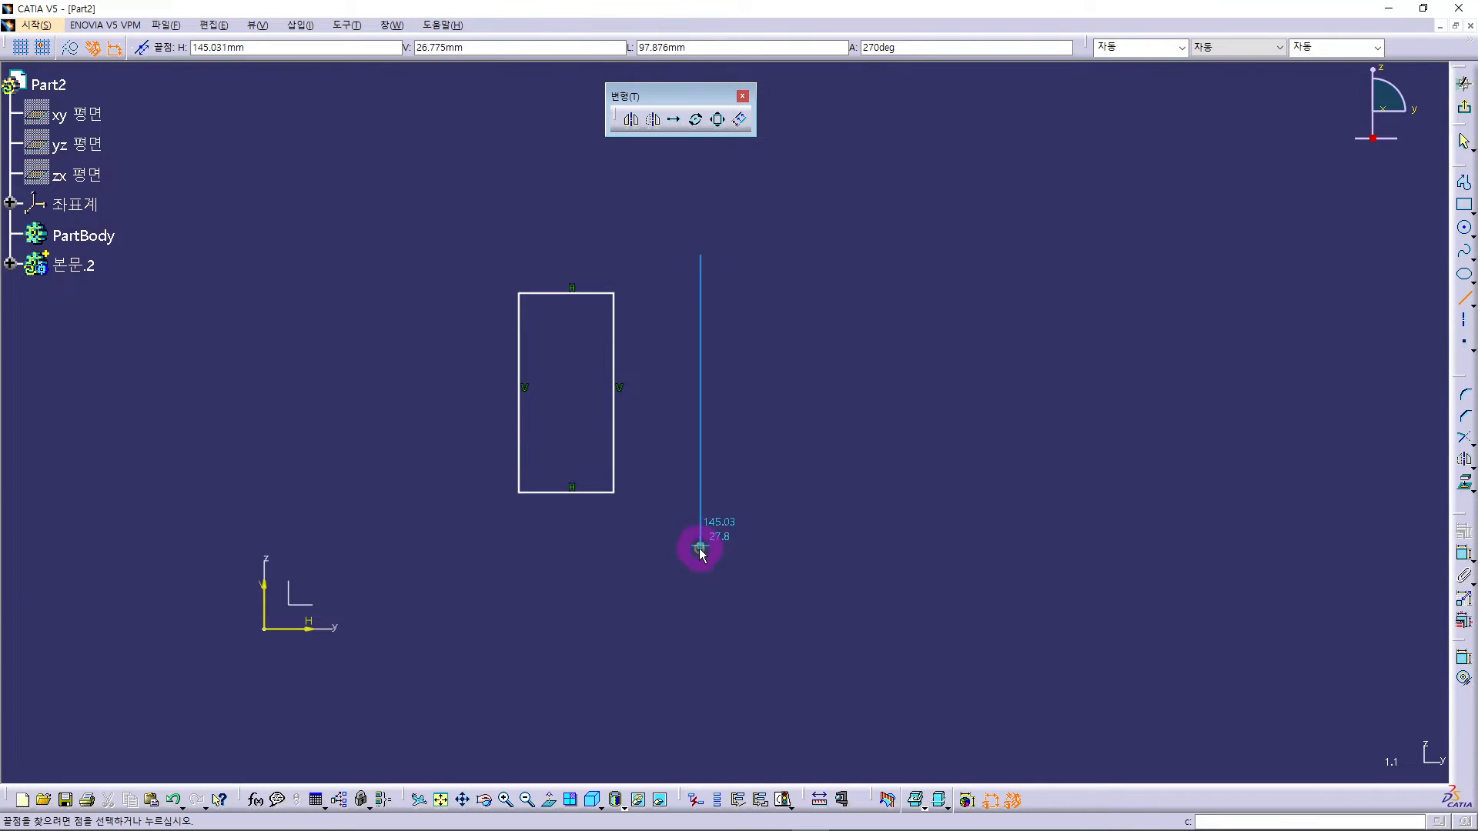
pyautogui.click(700, 553)
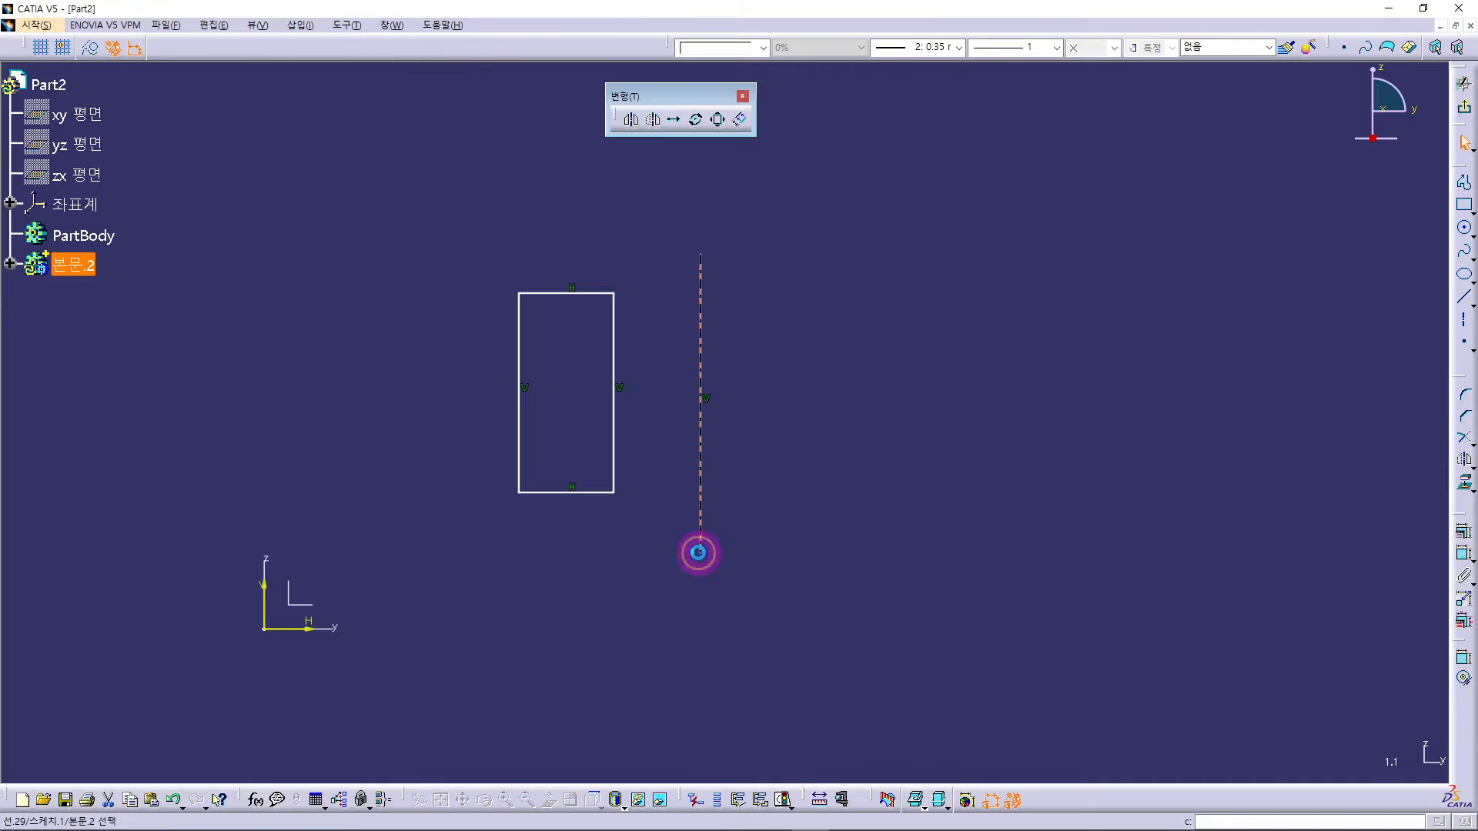
pyautogui.click(590, 594)
# Step: Mirror the rectangle across the vertical standard line
pyautogui.moveTo(478, 261); pyautogui.dragTo(648, 571)
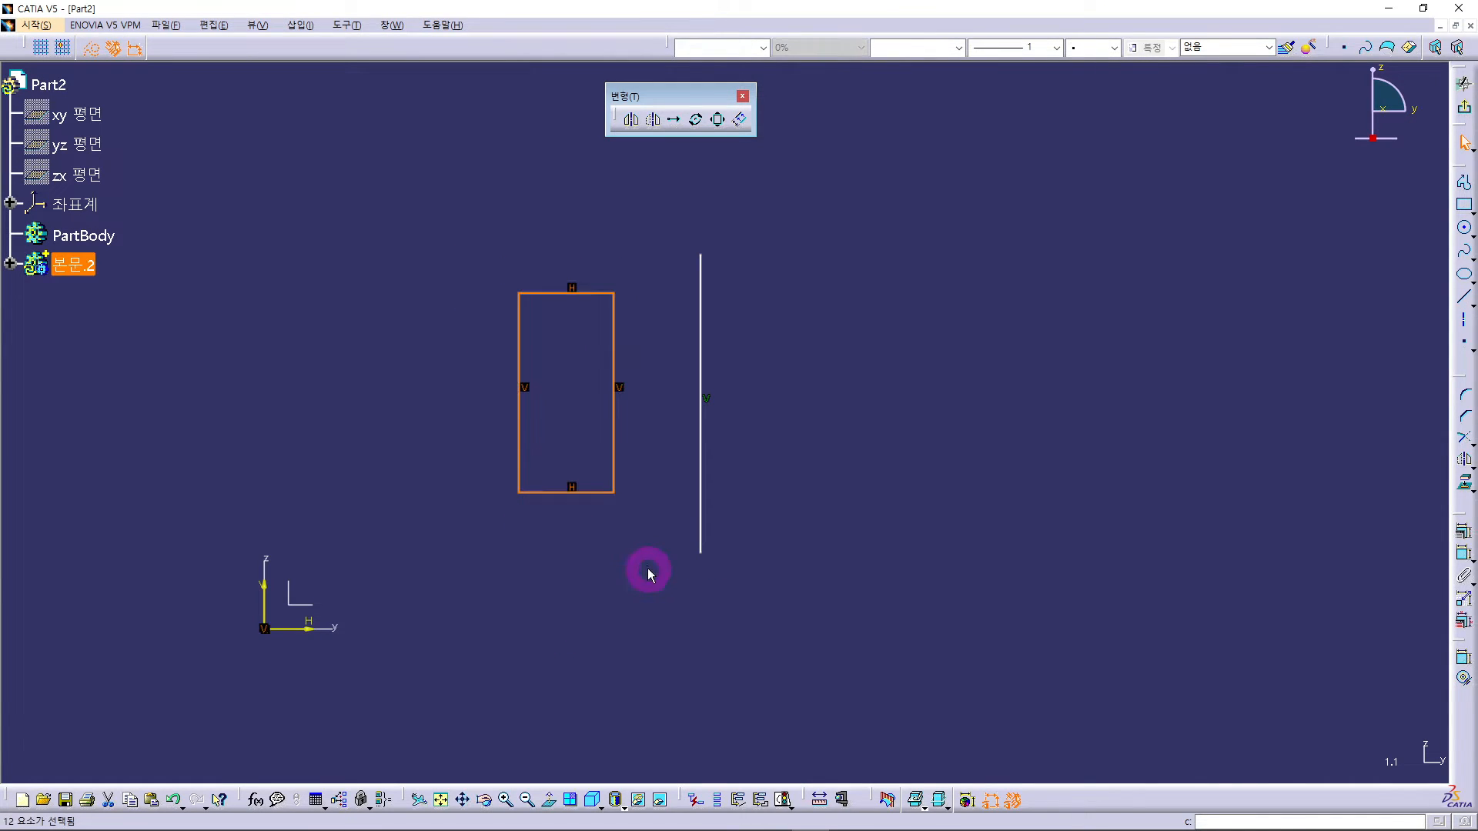
pyautogui.click(631, 118)
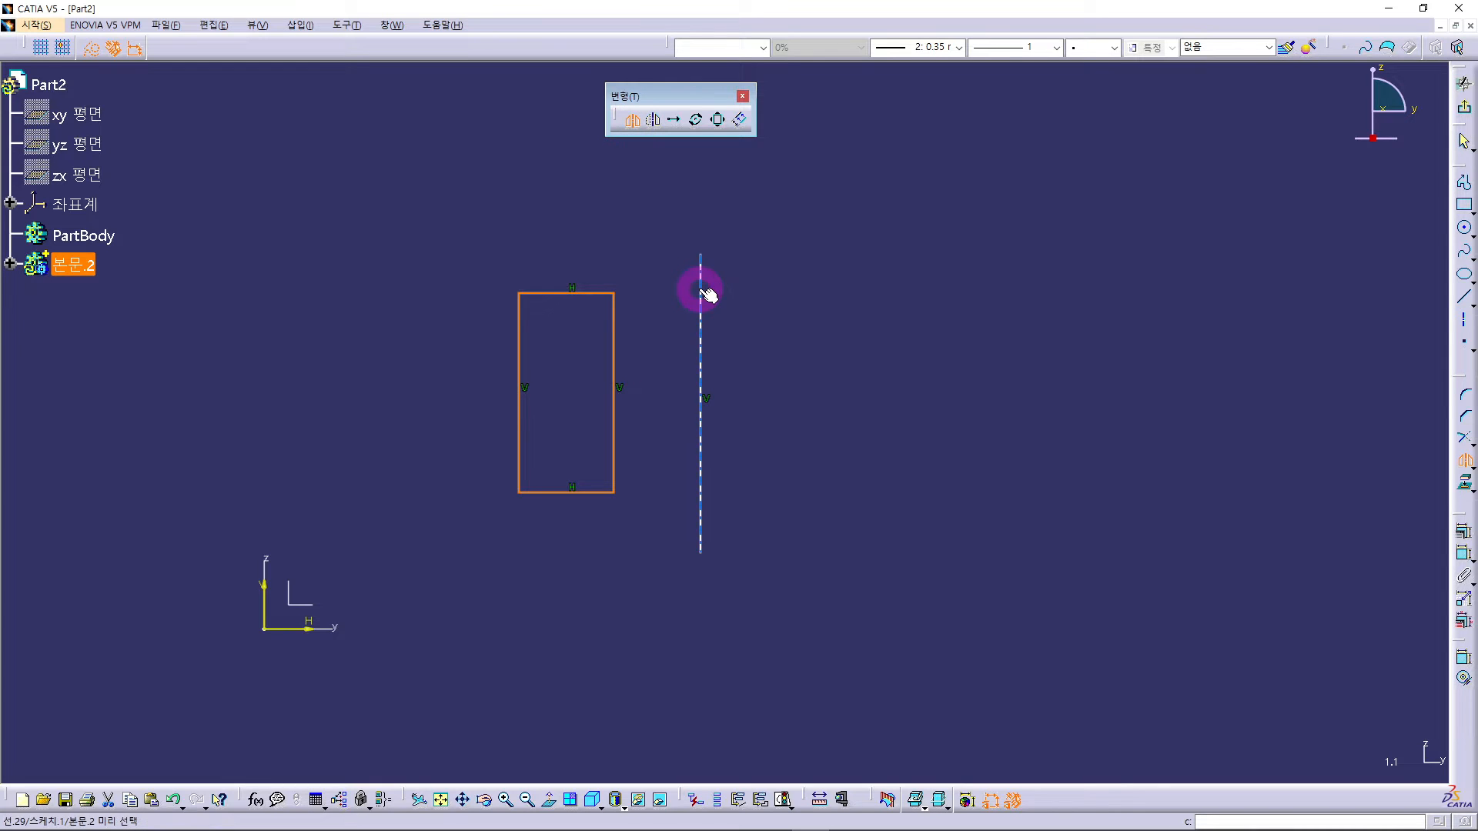
pyautogui.click(701, 290)
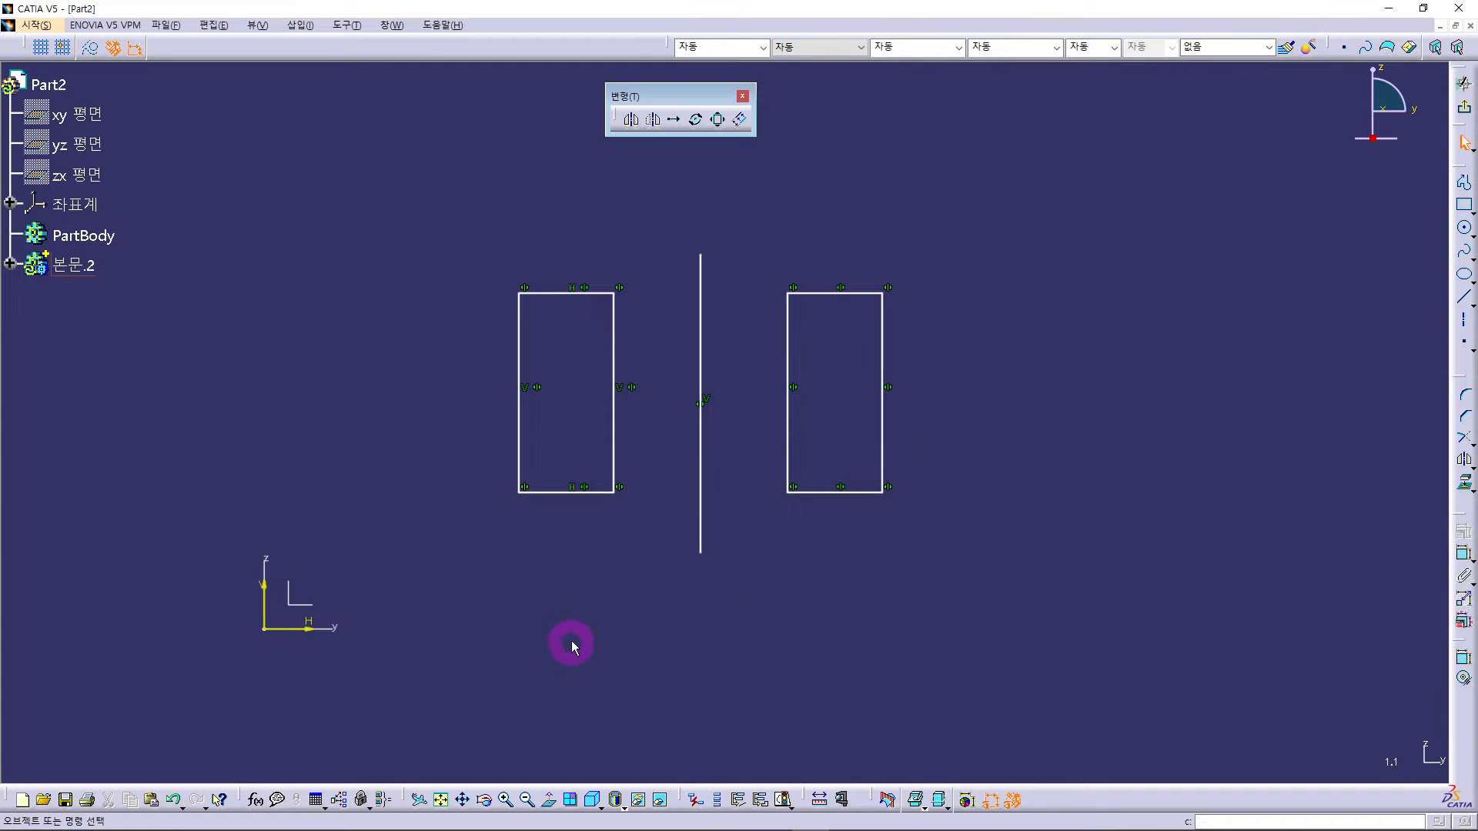
# Step: Copy the original rectangle and place the duplicate level with it, to the right of the mirrored rectangle
pyautogui.moveTo(471, 240); pyautogui.dragTo(646, 539)
pyautogui.click(633, 615)
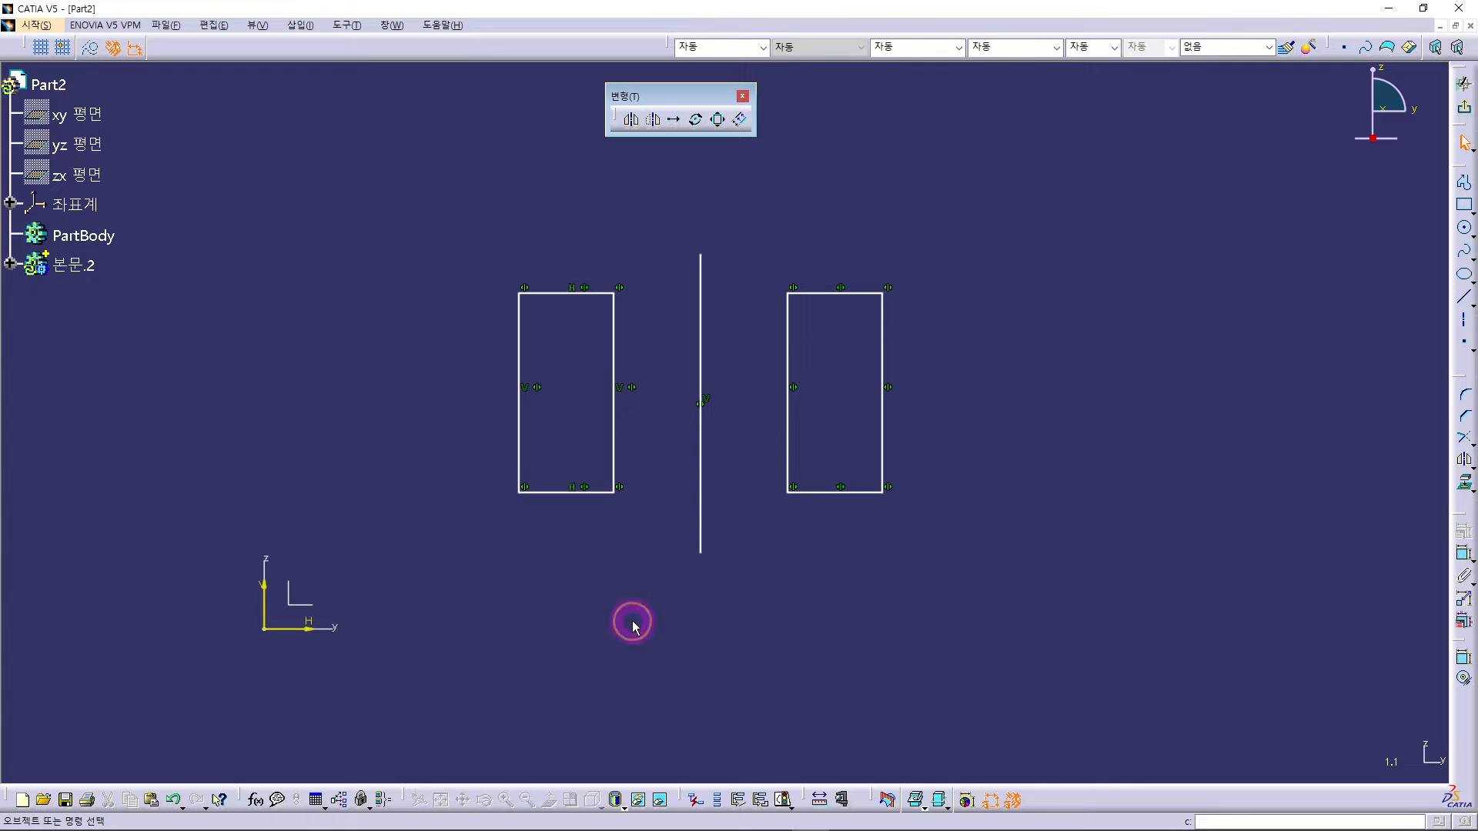
pyautogui.hotkey('ctrl', 'v')
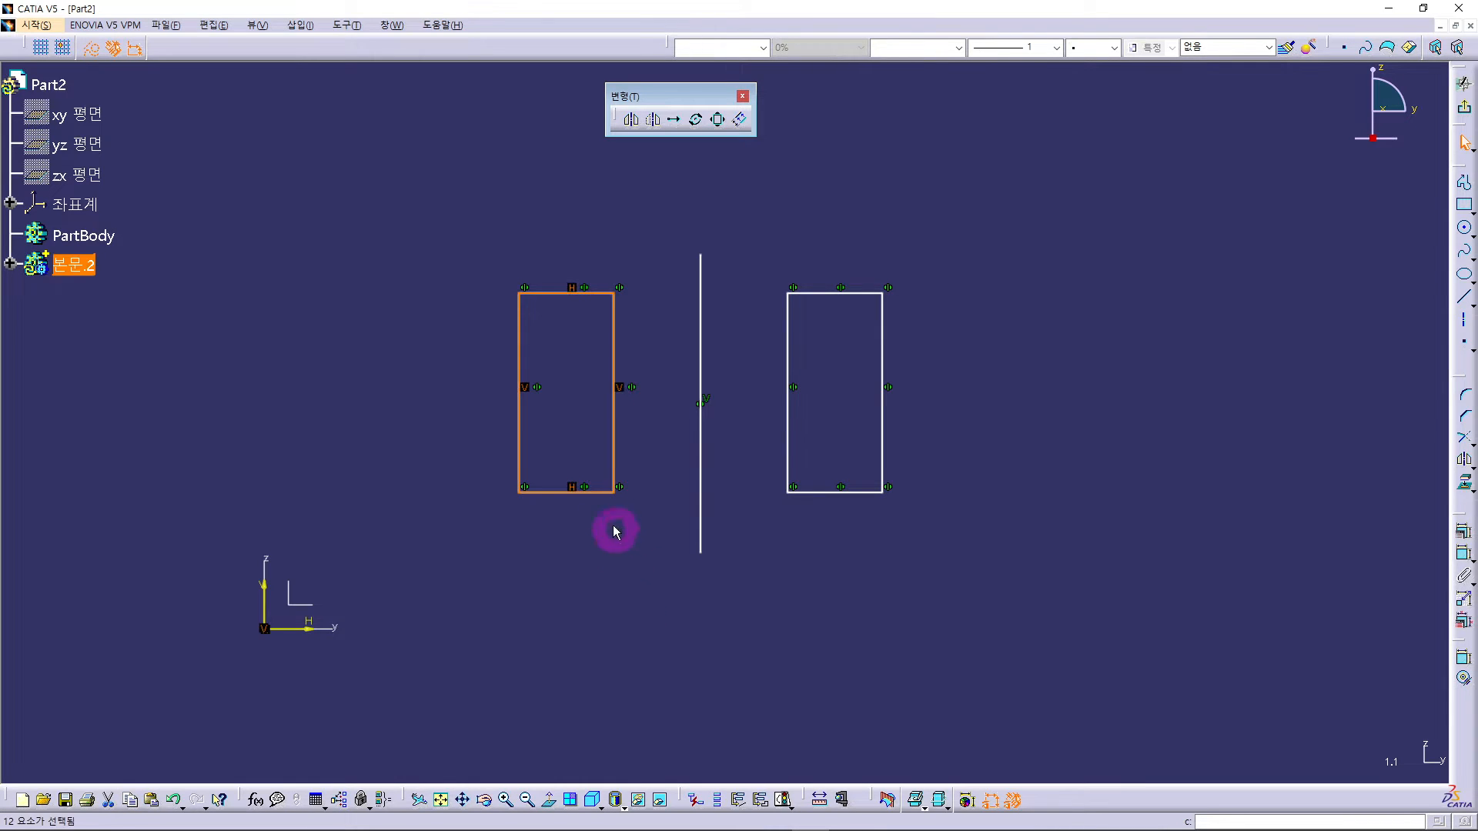
pyautogui.moveTo(600, 493); pyautogui.dragTo(1089, 496)
pyautogui.click(1067, 578)
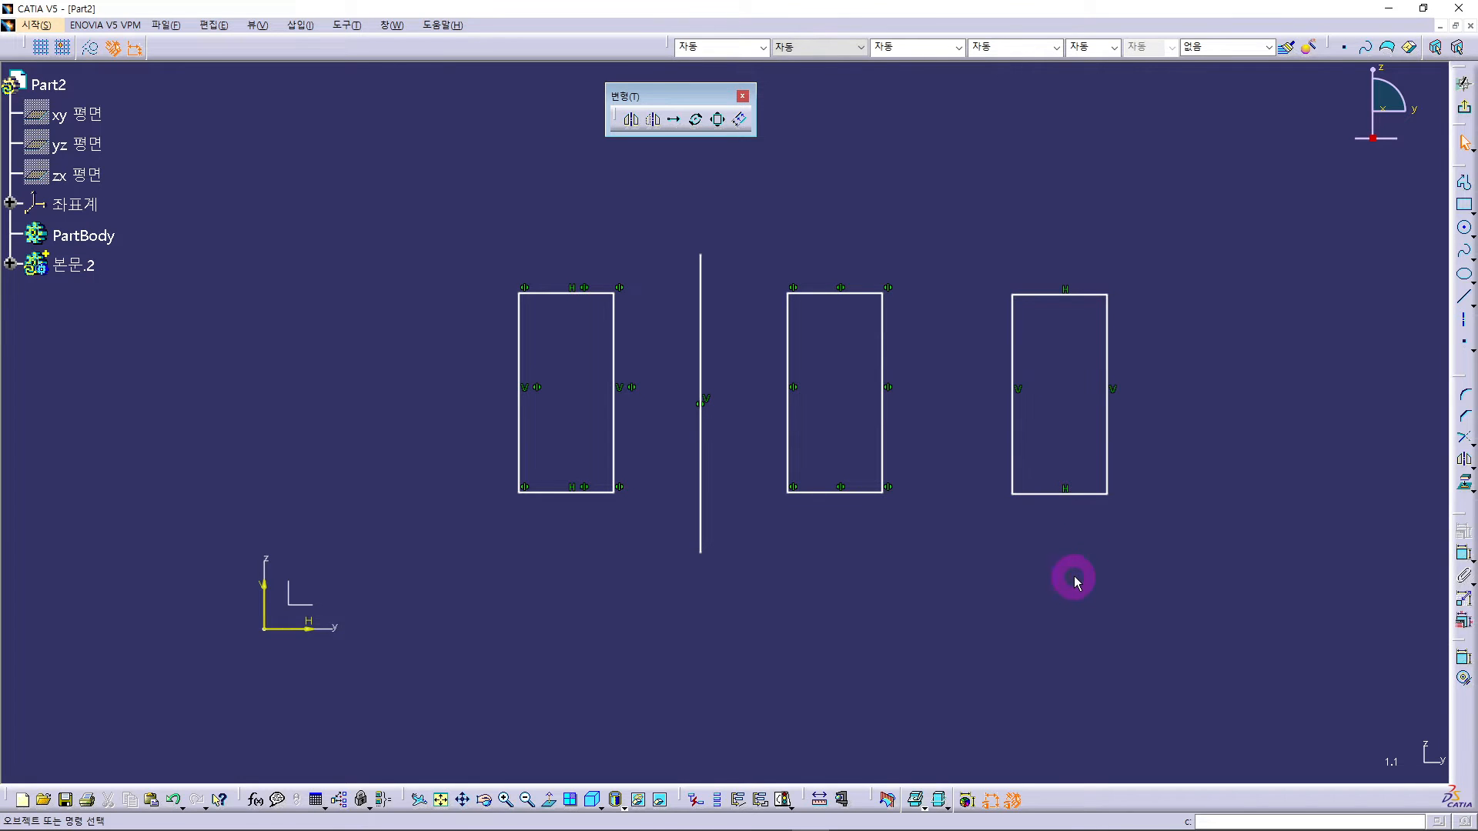
# Step: Draw a vertical construction line just to the right of the newly copied rectangle
pyautogui.click(1464, 297)
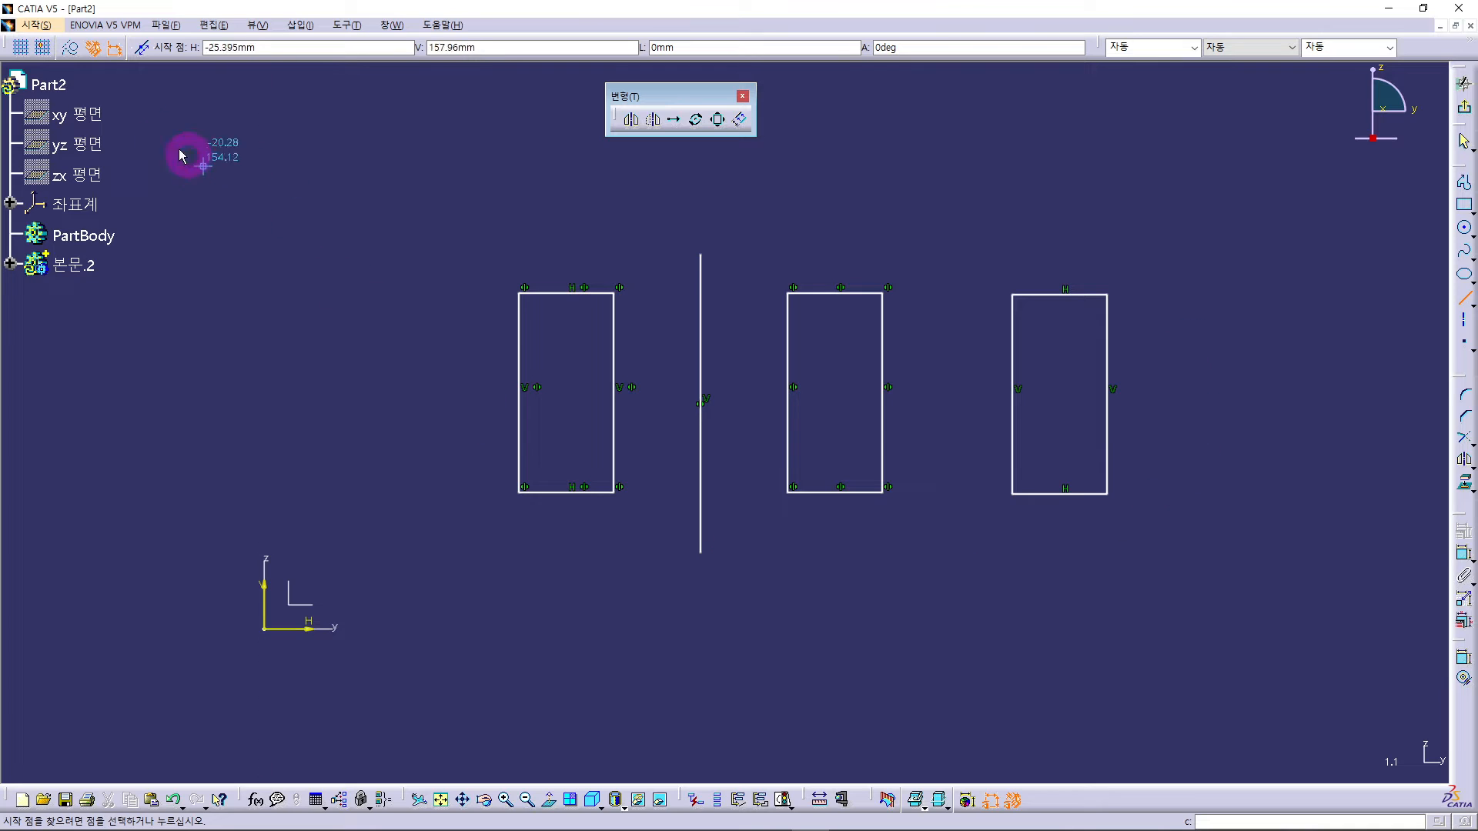
pyautogui.click(72, 51)
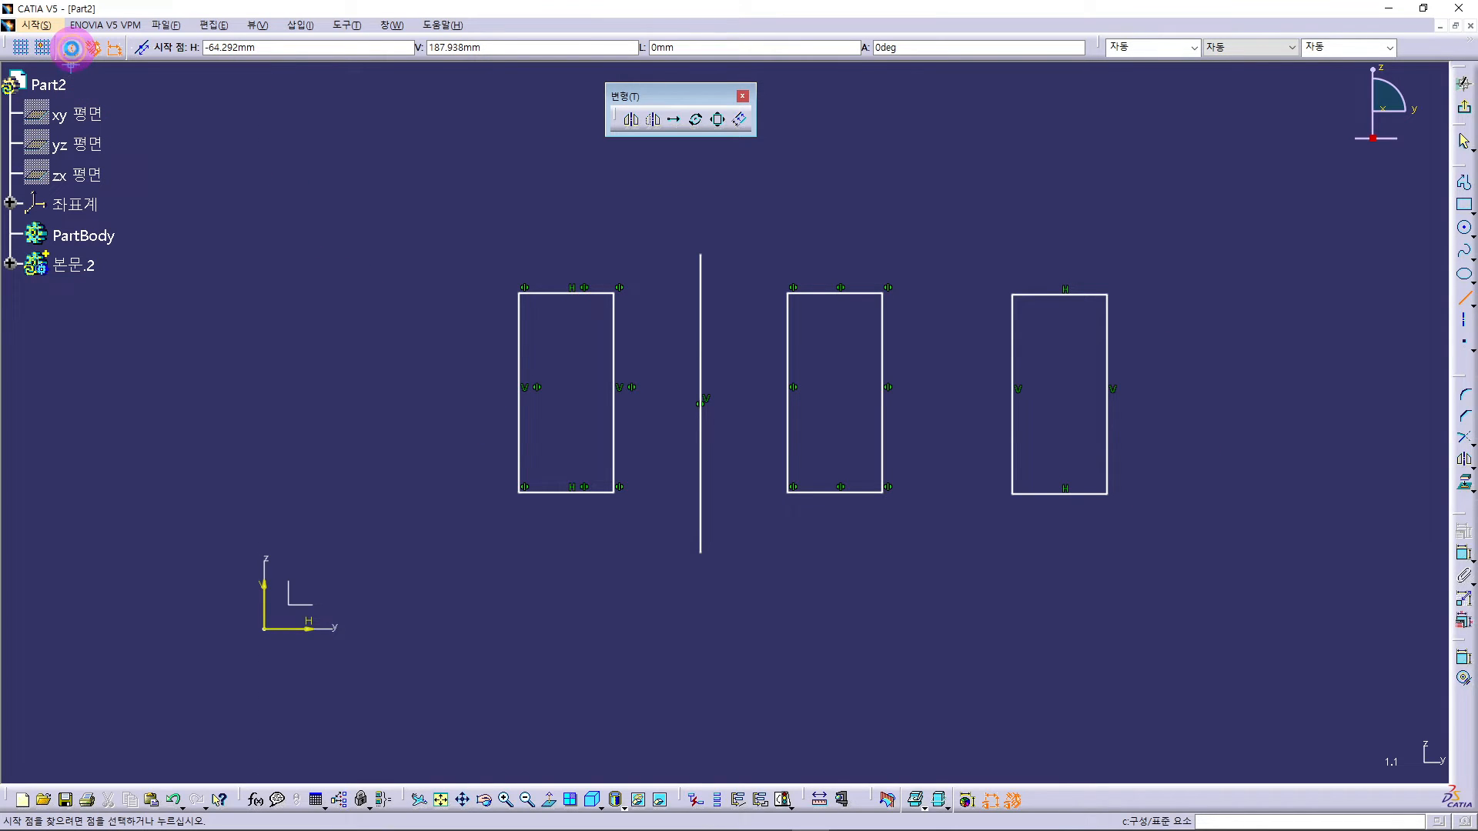
pyautogui.click(1164, 241)
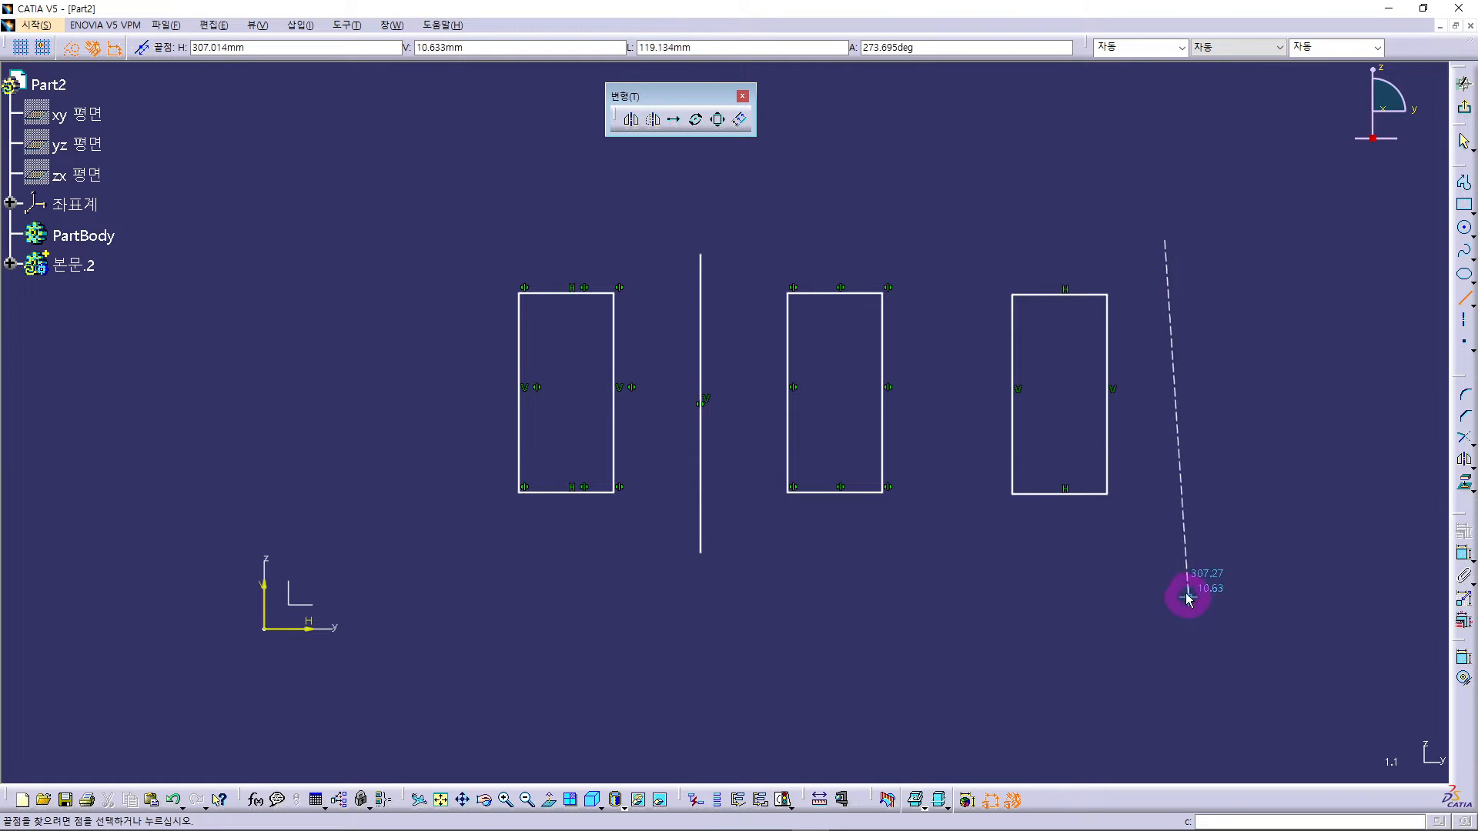
pyautogui.click(1164, 572)
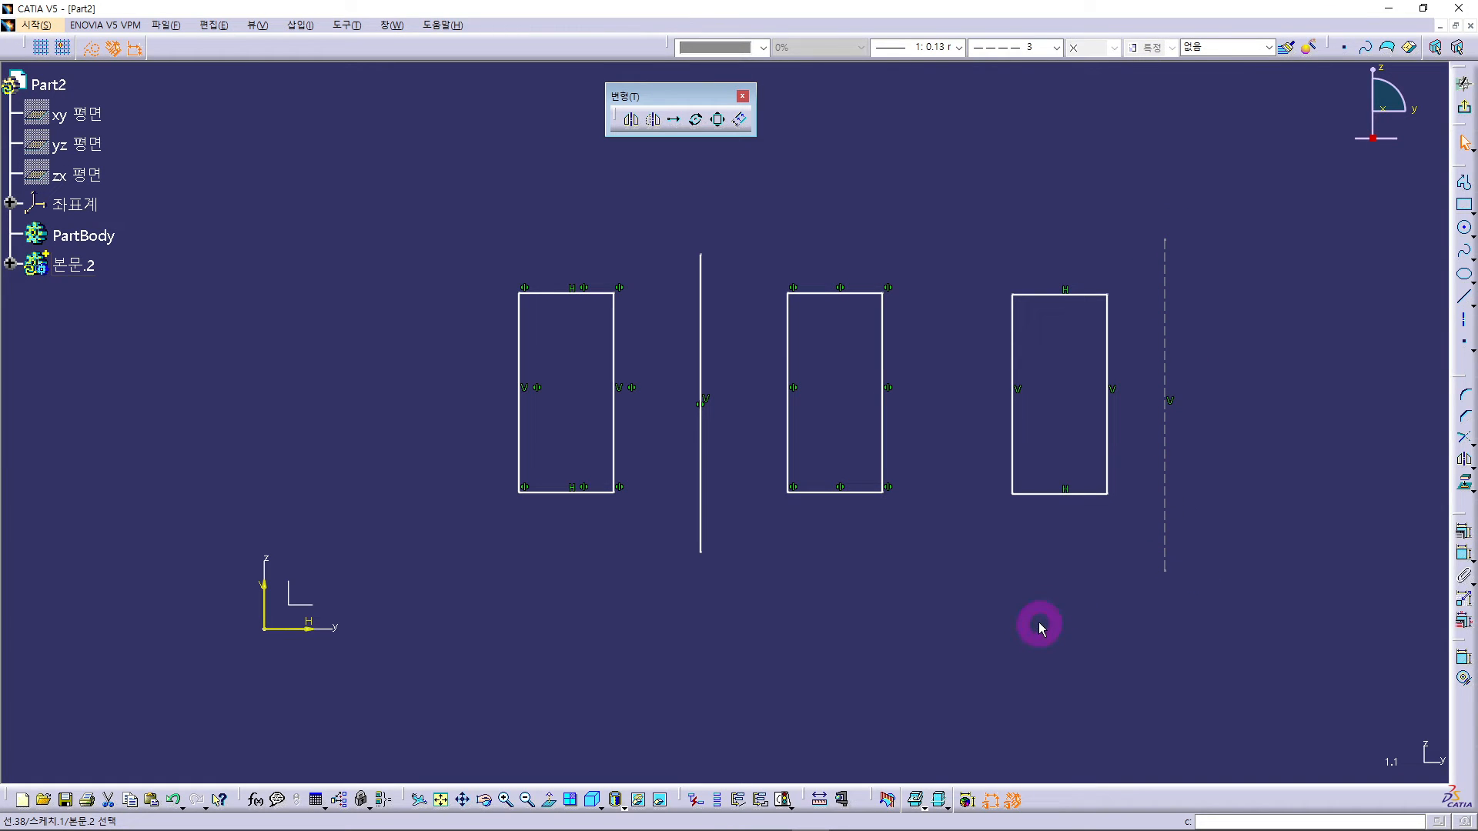
pyautogui.click(1039, 612)
# Step: Mirror the copied rectangle across the dashed construction line
pyautogui.moveTo(985, 257); pyautogui.dragTo(1133, 555)
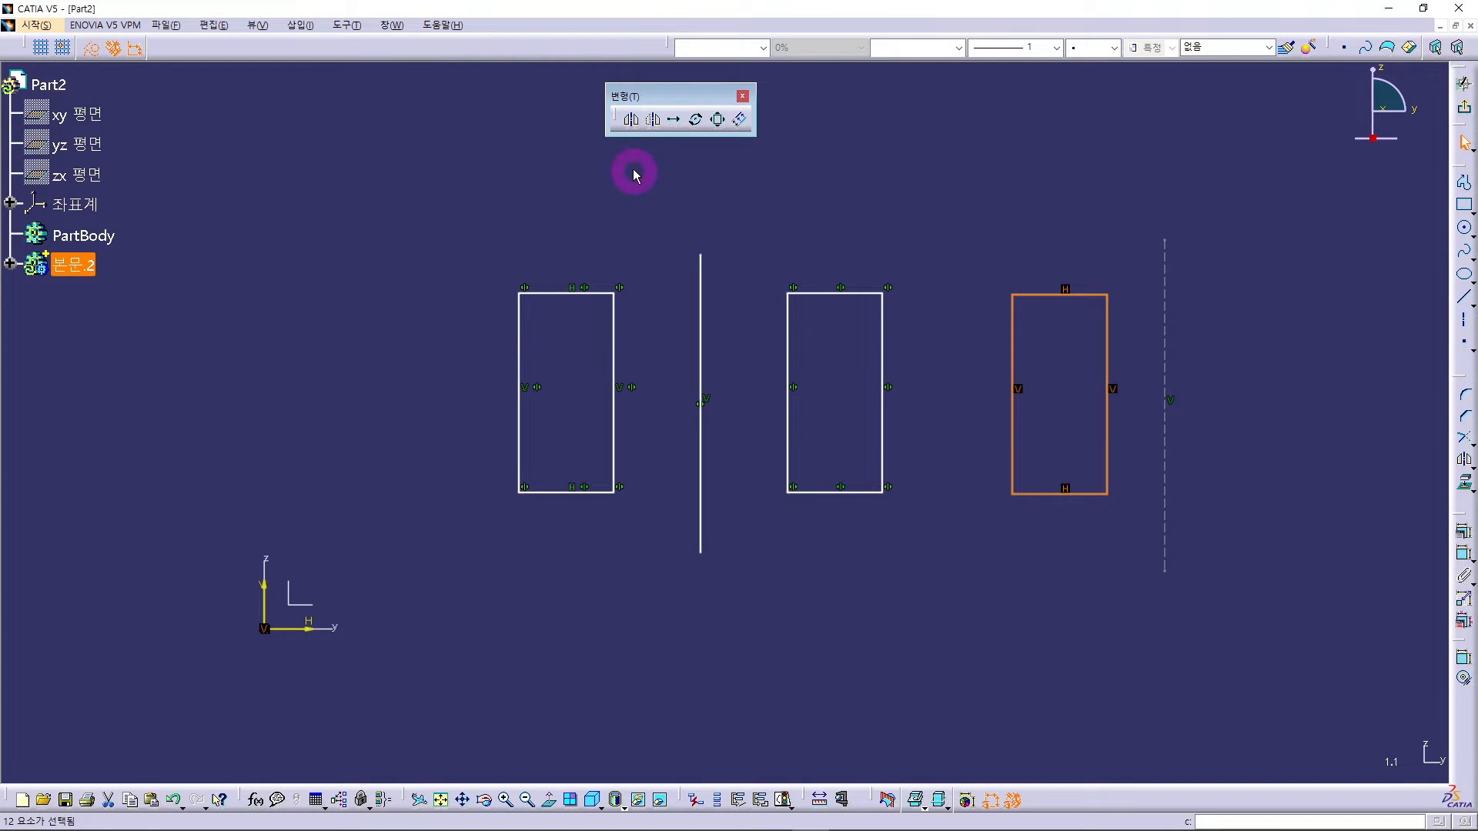
pyautogui.click(631, 120)
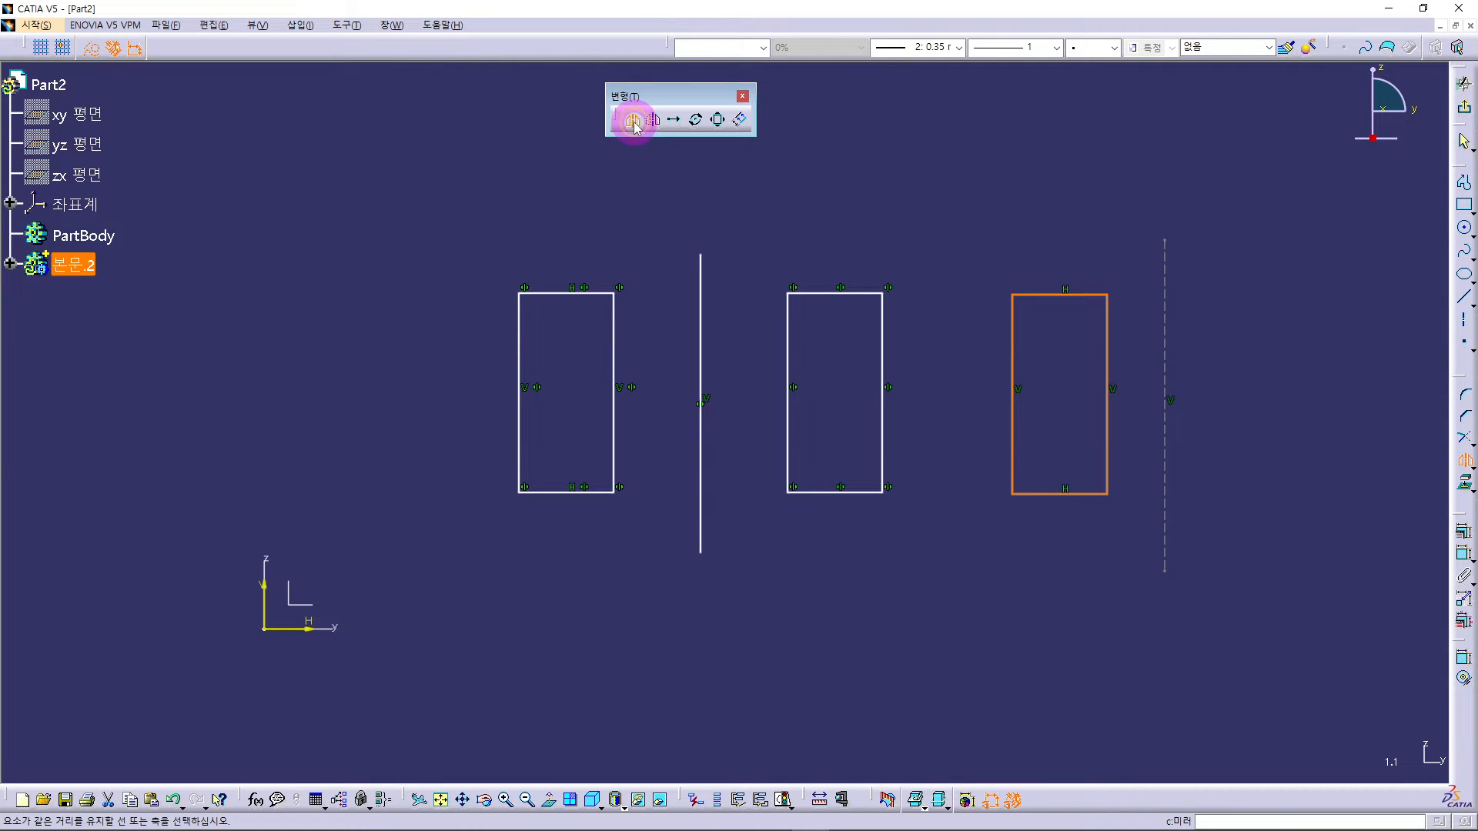
pyautogui.click(1165, 272)
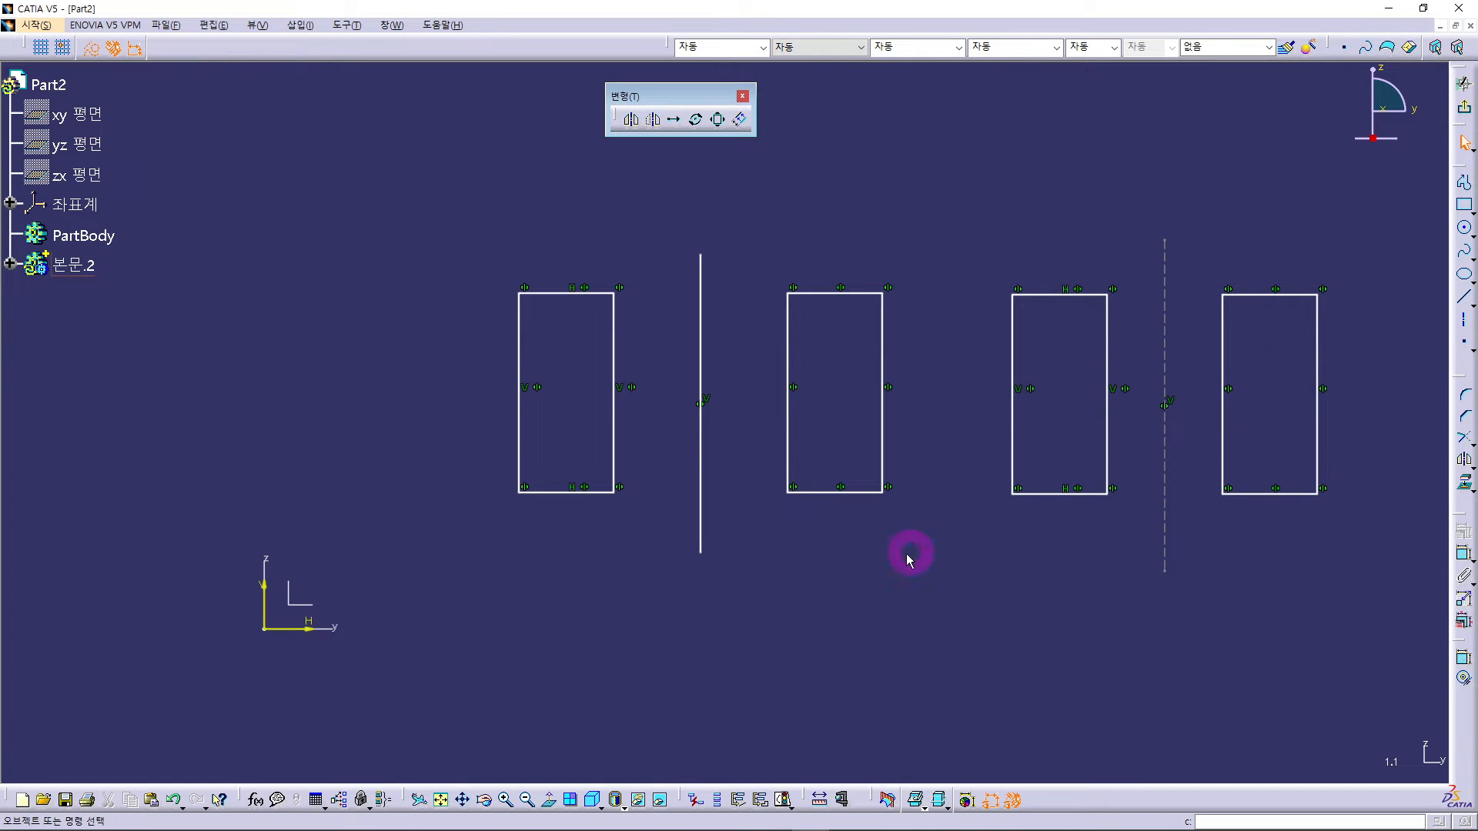
# Step: Delete the two mirrored rectangles located to the right of the vertical standard line and the dashed construction line
pyautogui.moveTo(895, 556)
pyautogui.mouseDown(button='middle')
pyautogui.moveTo(831, 538)
pyautogui.moveTo(853, 461)
pyautogui.mouseUp(button='middle')
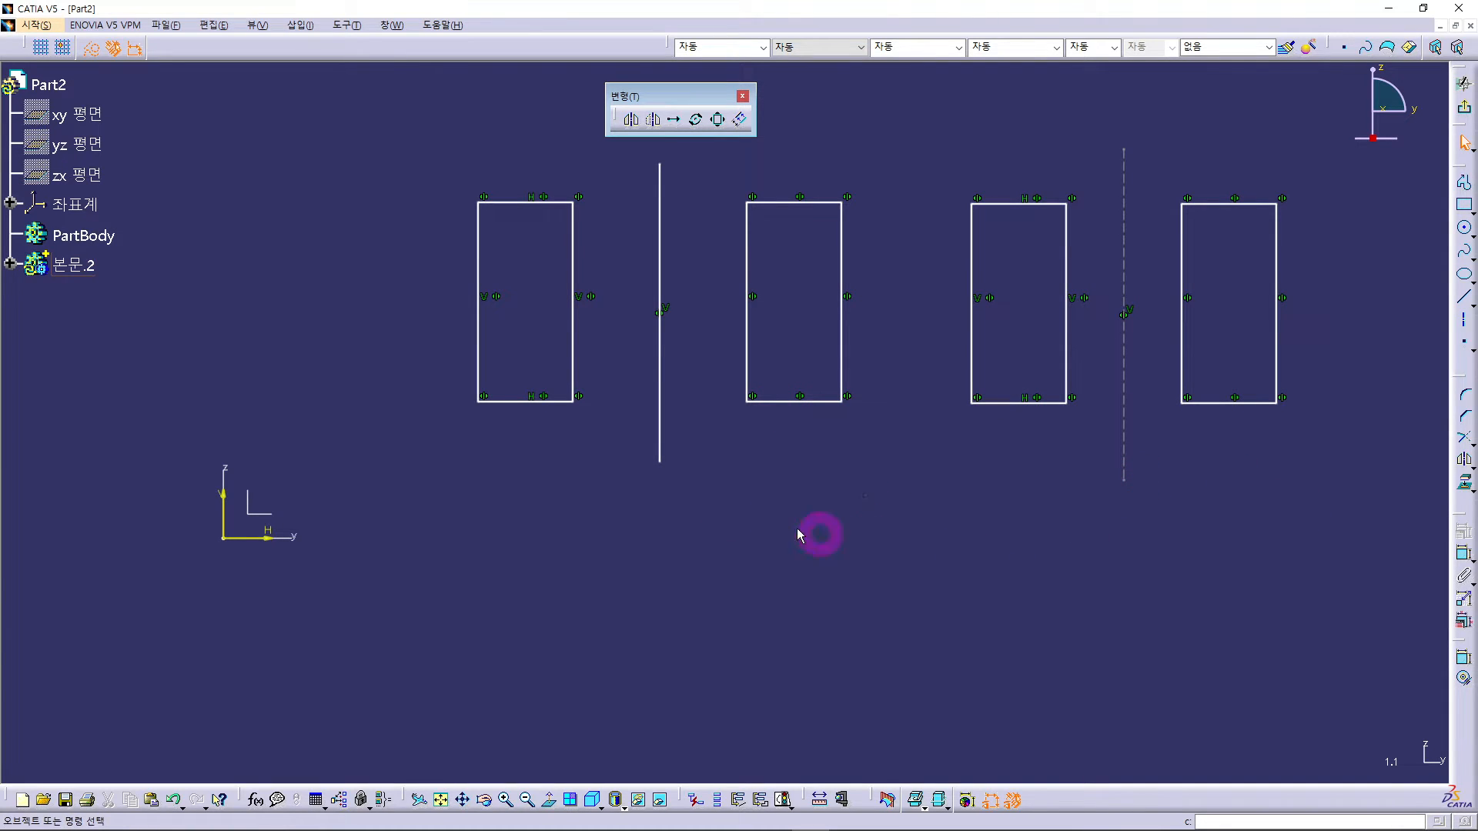
pyautogui.click(1463, 323)
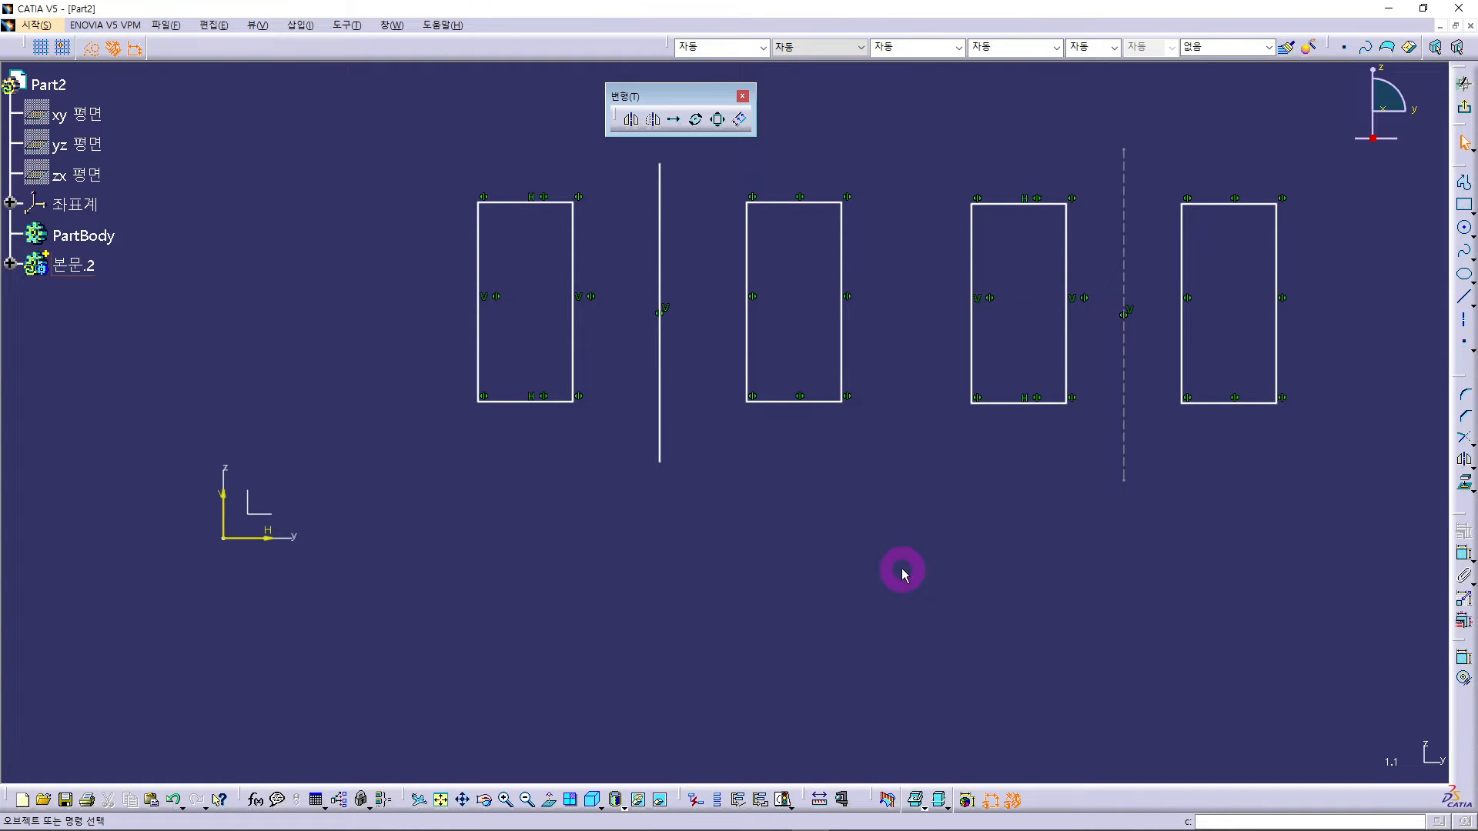
pyautogui.moveTo(882, 531); pyautogui.dragTo(877, 608, button='middle')
pyautogui.moveTo(708, 239)
pyautogui.mouseDown()
pyautogui.moveTo(789, 473)
pyautogui.moveTo(862, 544)
pyautogui.mouseUp()
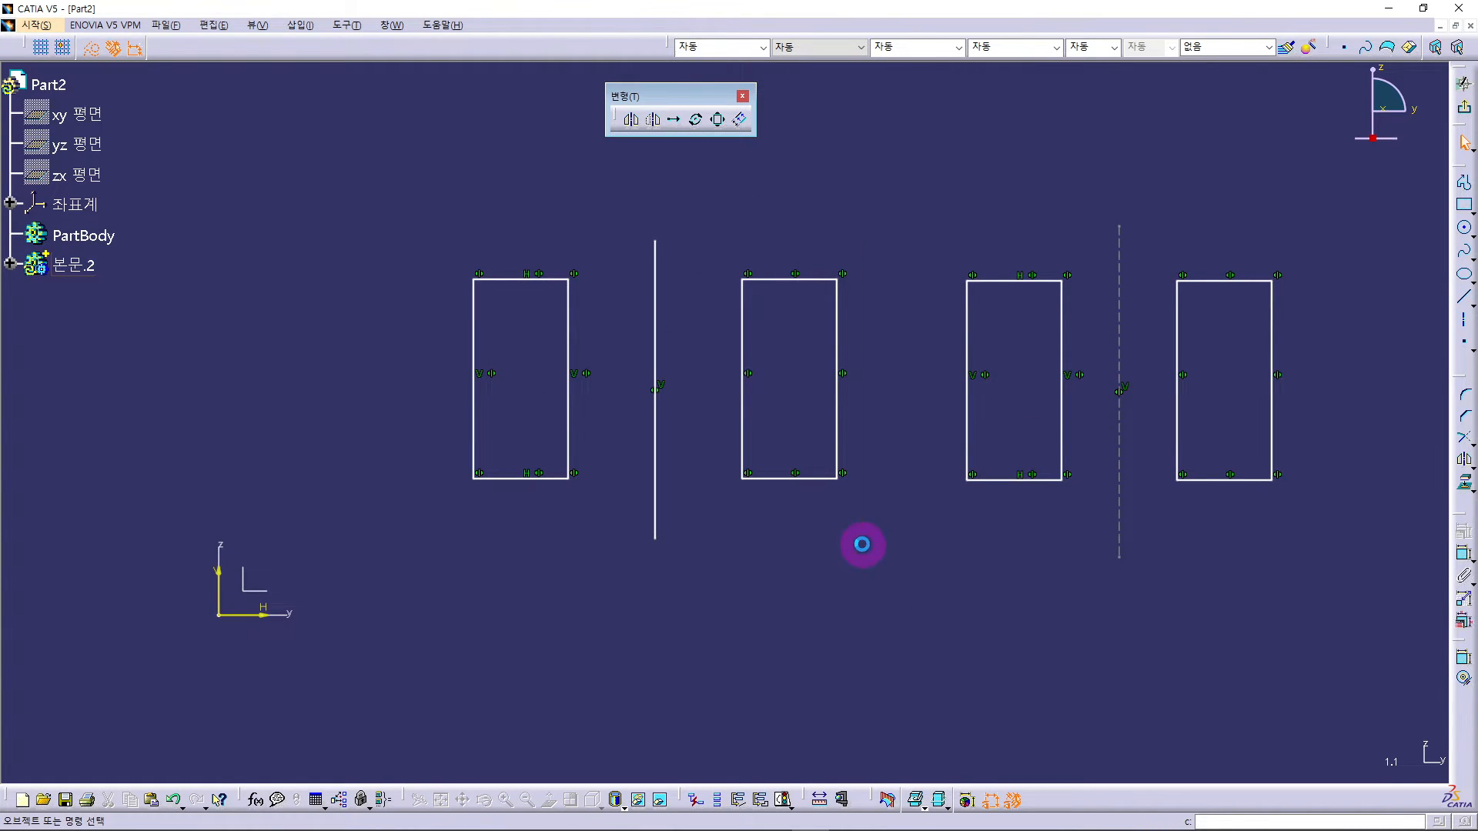
pyautogui.moveTo(1152, 246); pyautogui.dragTo(1289, 544)
pyautogui.press('Delete')
# Step: Convert the vertical standard line beside the leftmost rectangle into an axis line
pyautogui.click(655, 281)
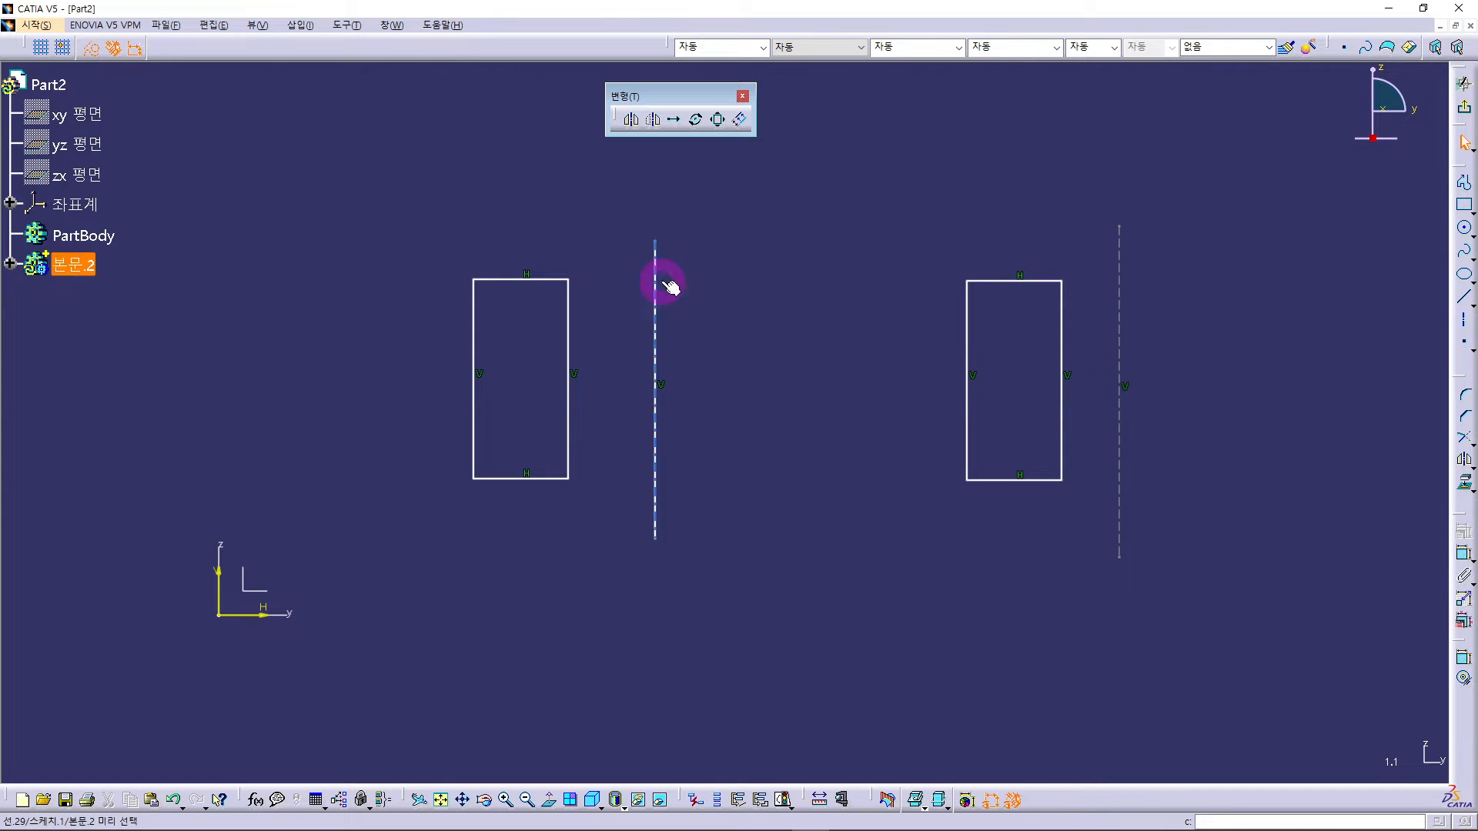
pyautogui.click(1465, 324)
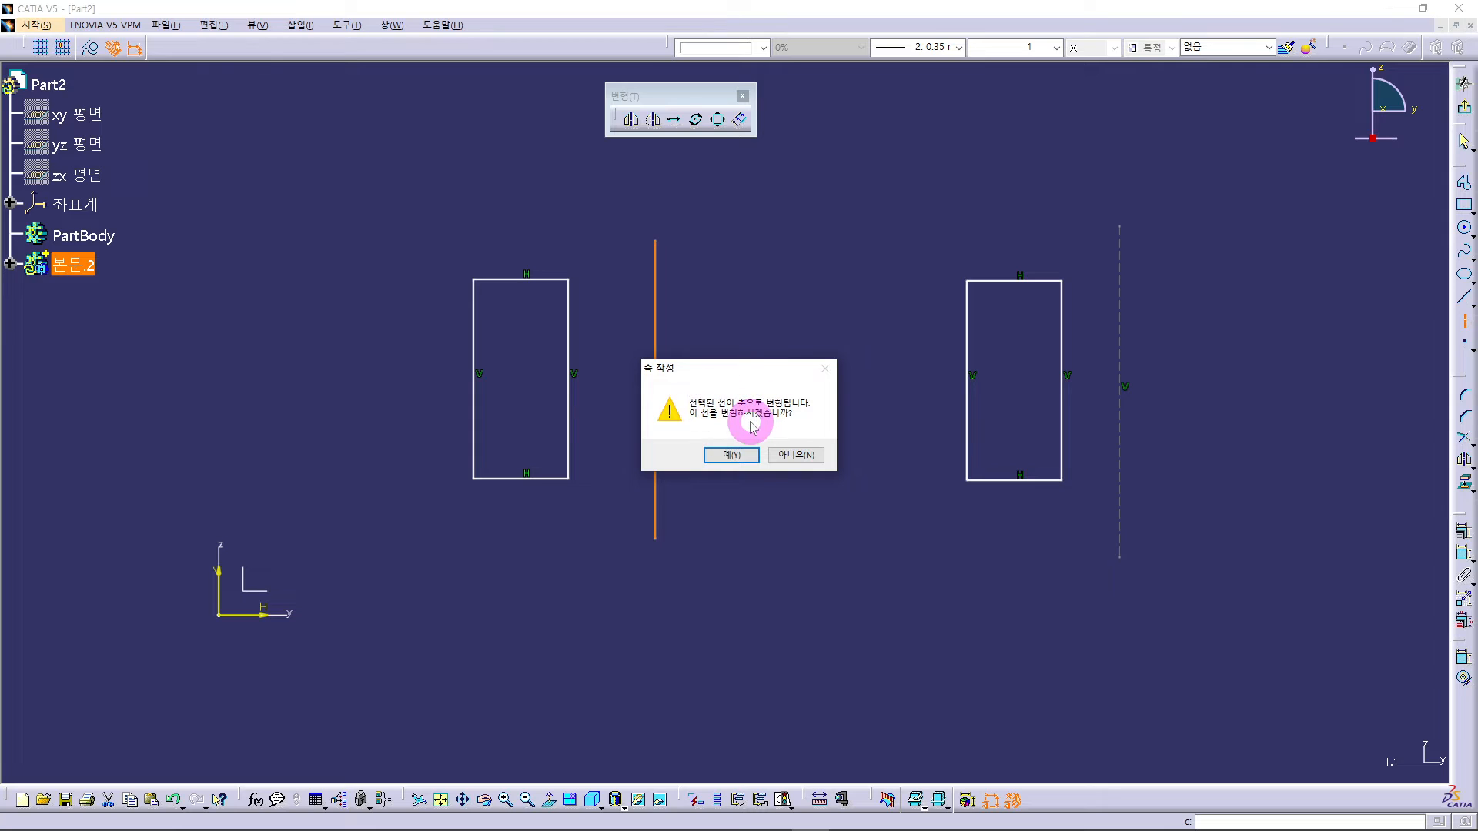
pyautogui.click(742, 455)
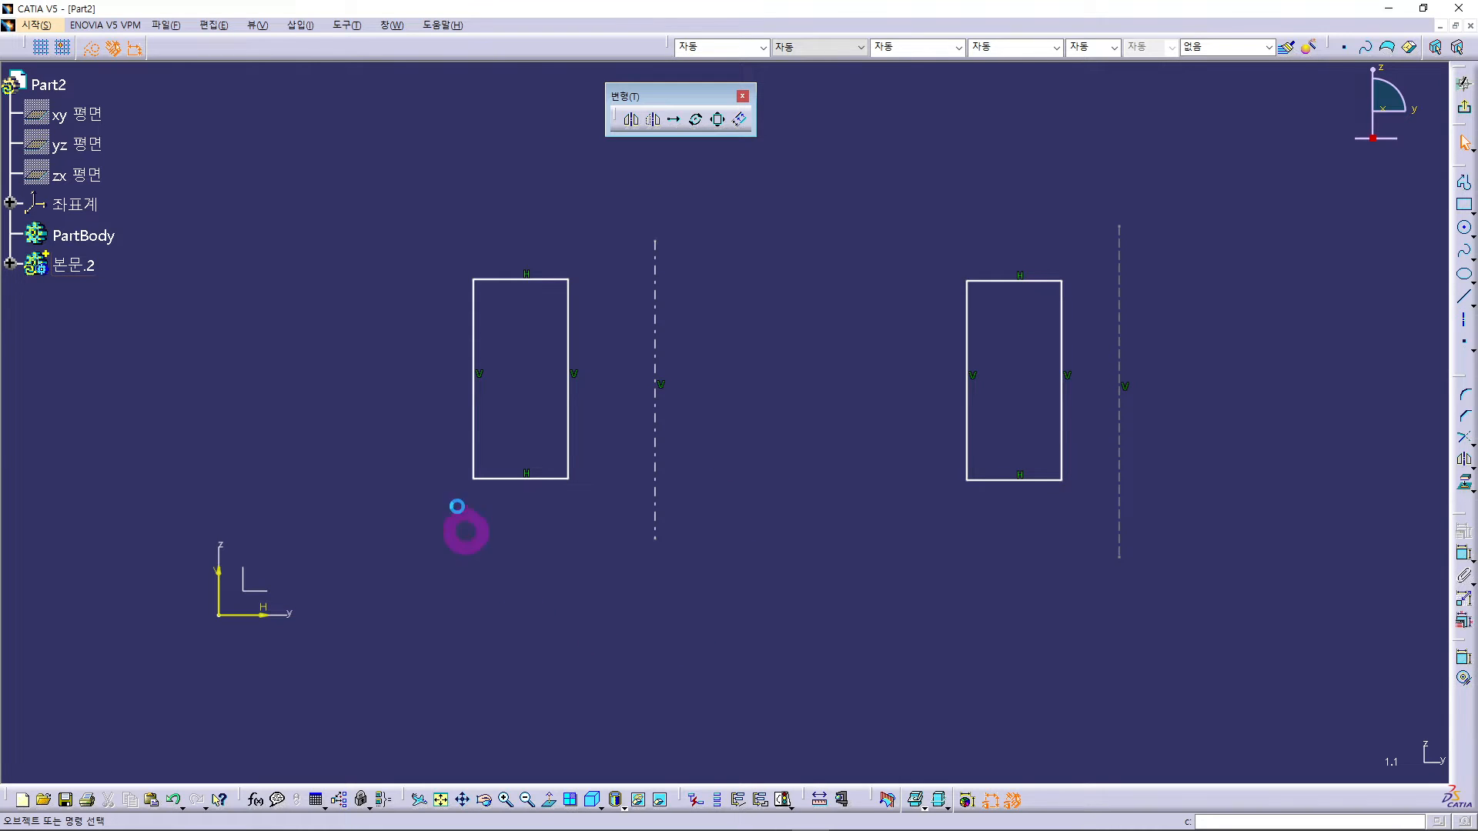
# Step: Mirror the leftmost rectangle across the vertical axis line
pyautogui.moveTo(432, 241); pyautogui.dragTo(595, 565)
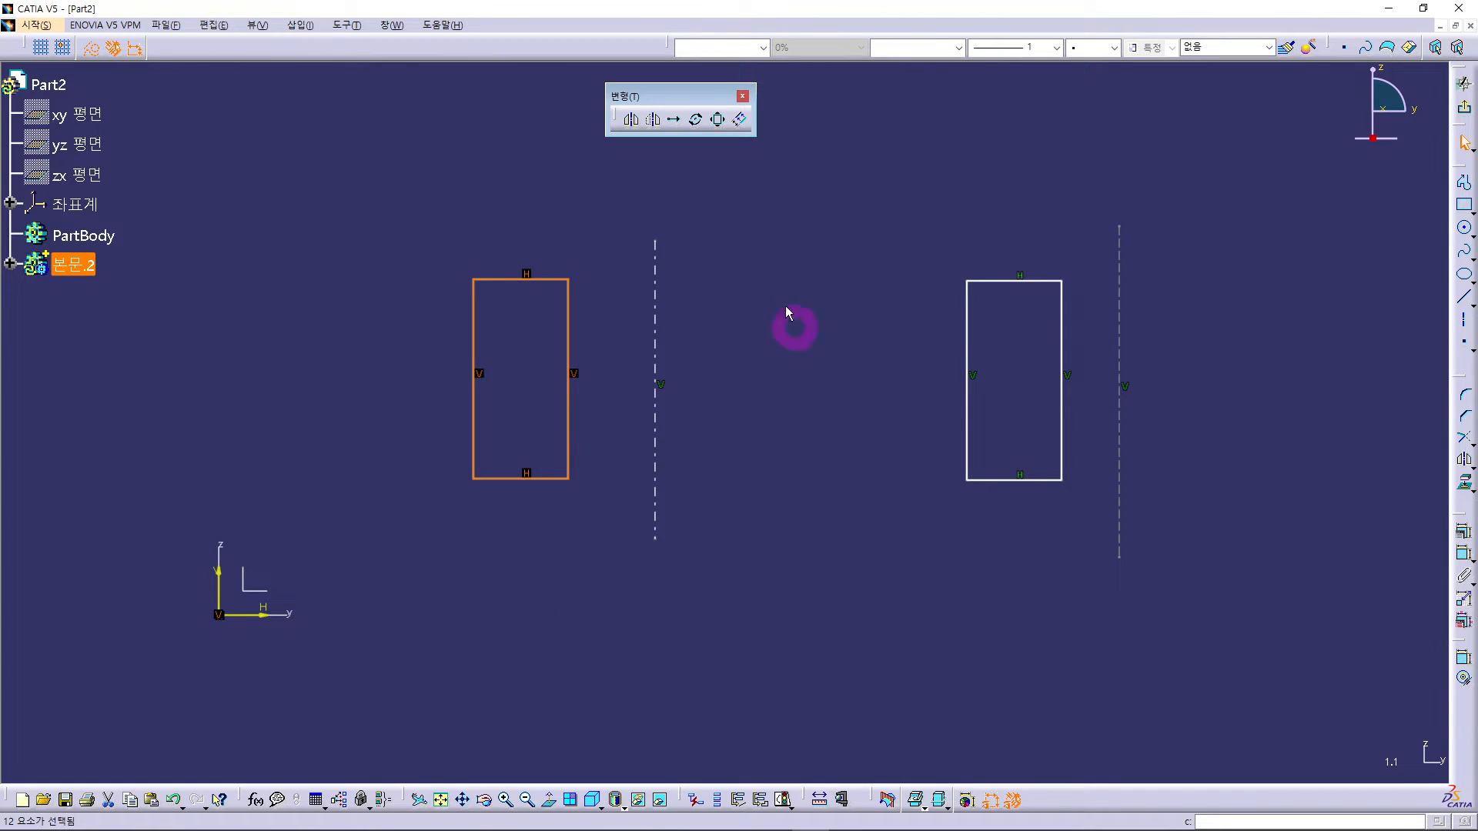
pyautogui.click(642, 121)
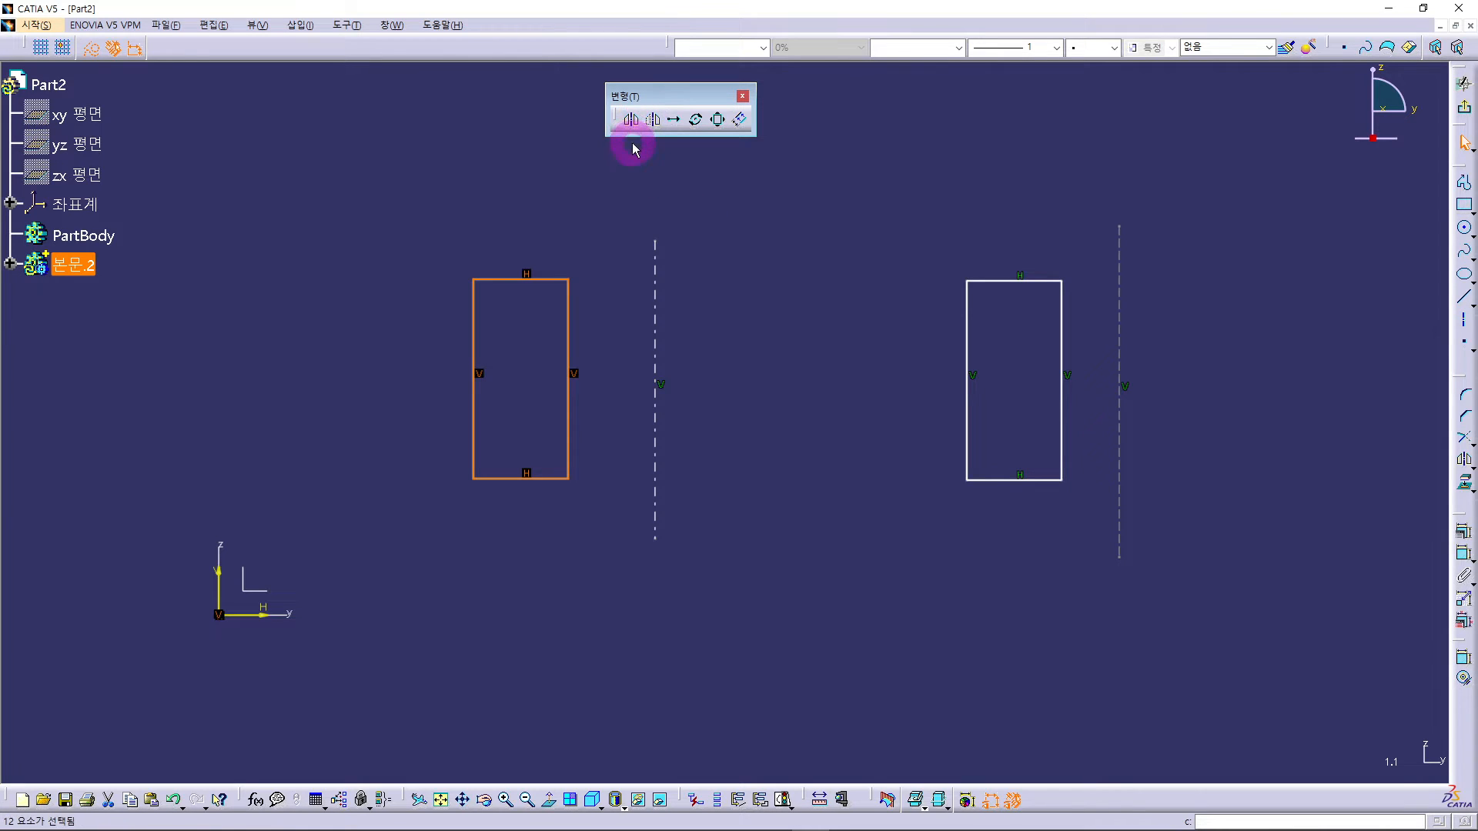
pyautogui.click(633, 122)
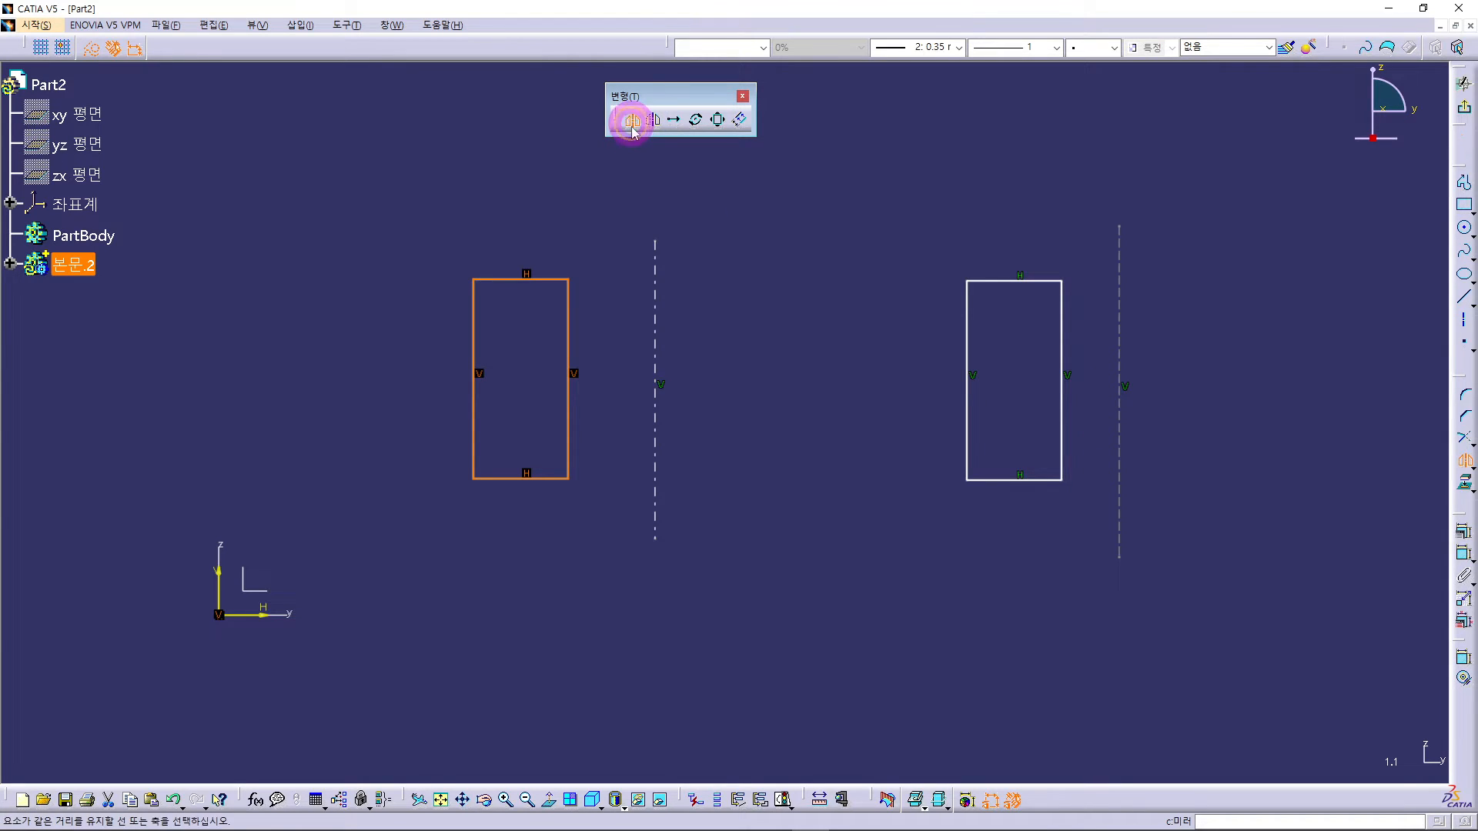
pyautogui.click(655, 269)
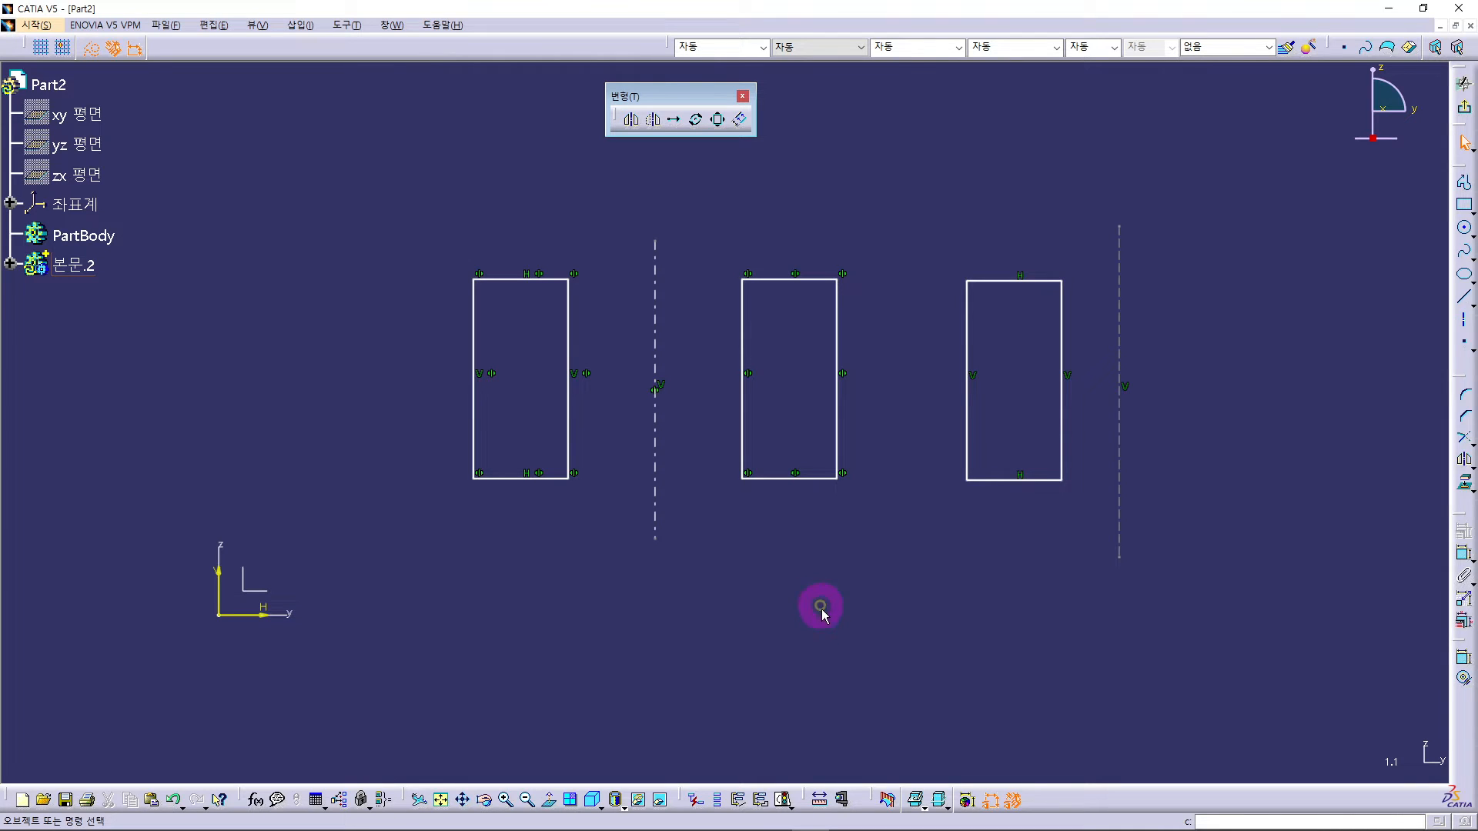
# Step: Delete everything to the right of the leftmost rectangle, and move that rectangle to the left of the sketch origin
pyautogui.moveTo(633, 187); pyautogui.dragTo(1185, 629)
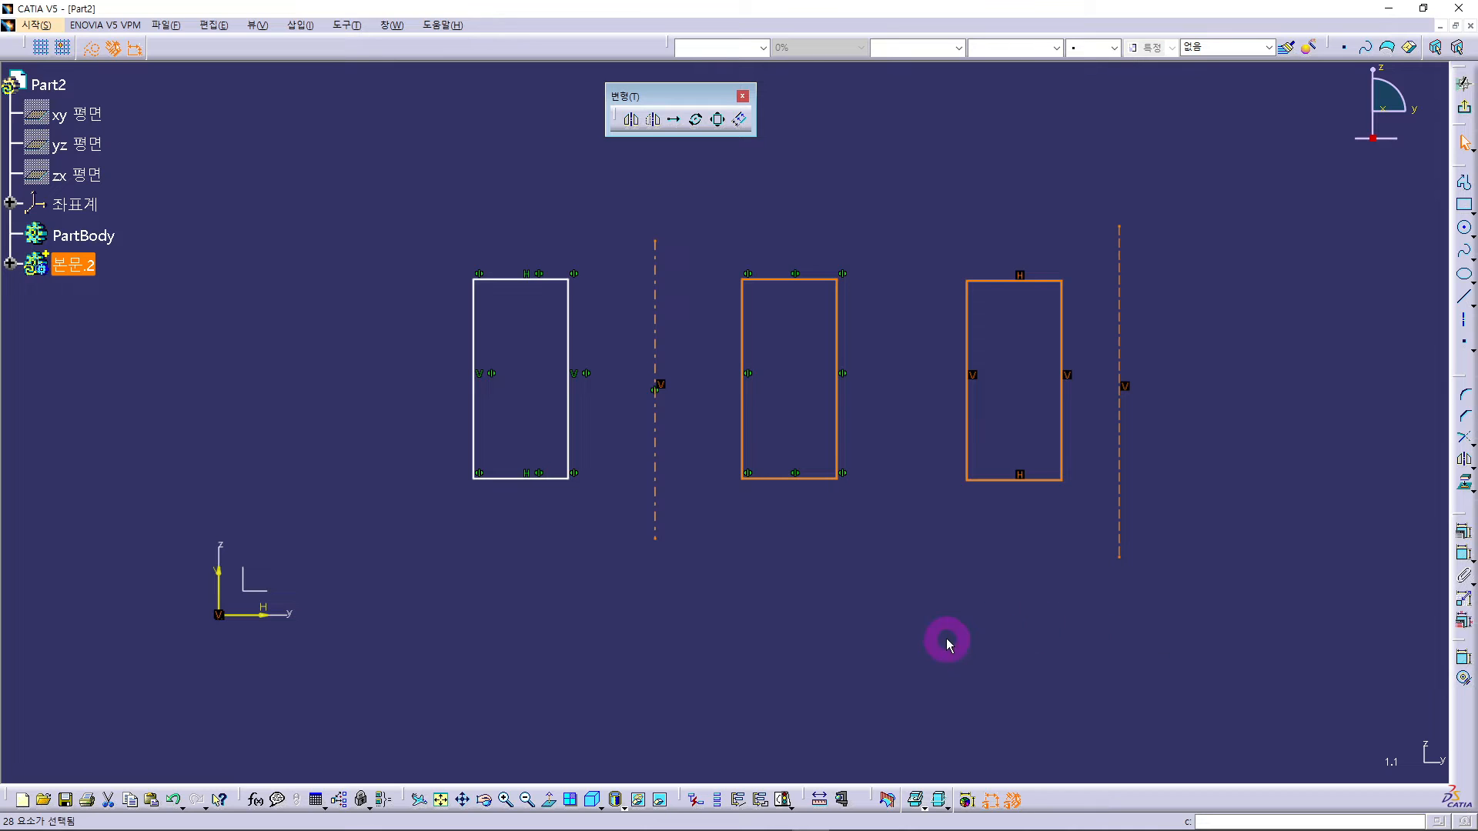
pyautogui.press('Delete')
pyautogui.moveTo(630, 564)
pyautogui.mouseDown(button='middle')
pyautogui.moveTo(1026, 472)
pyautogui.moveTo(1074, 427)
pyautogui.mouseUp(button='middle')
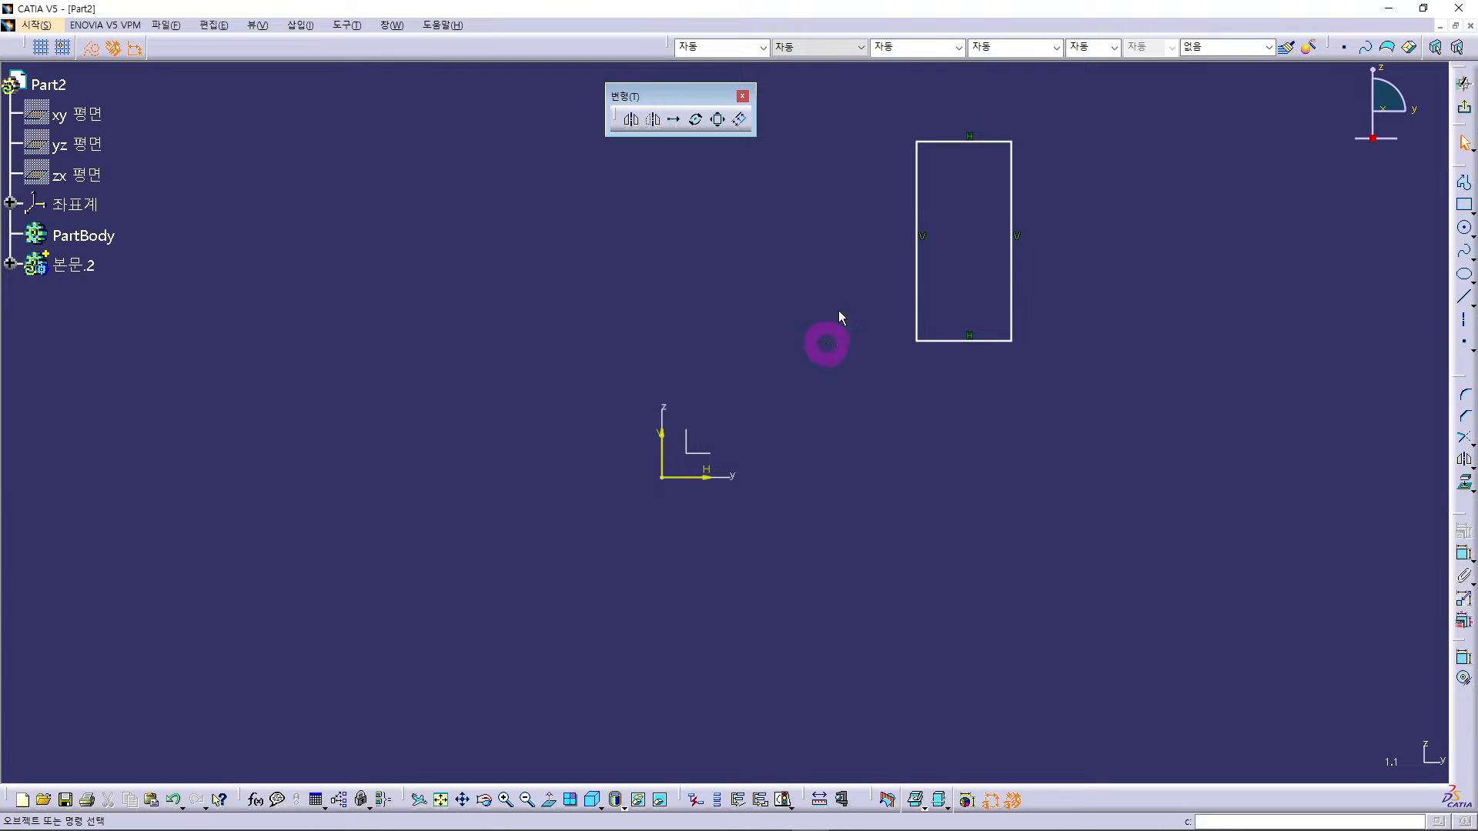
pyautogui.moveTo(887, 127); pyautogui.dragTo(1042, 392)
pyautogui.moveTo(920, 284); pyautogui.dragTo(510, 477)
pyautogui.click(891, 536)
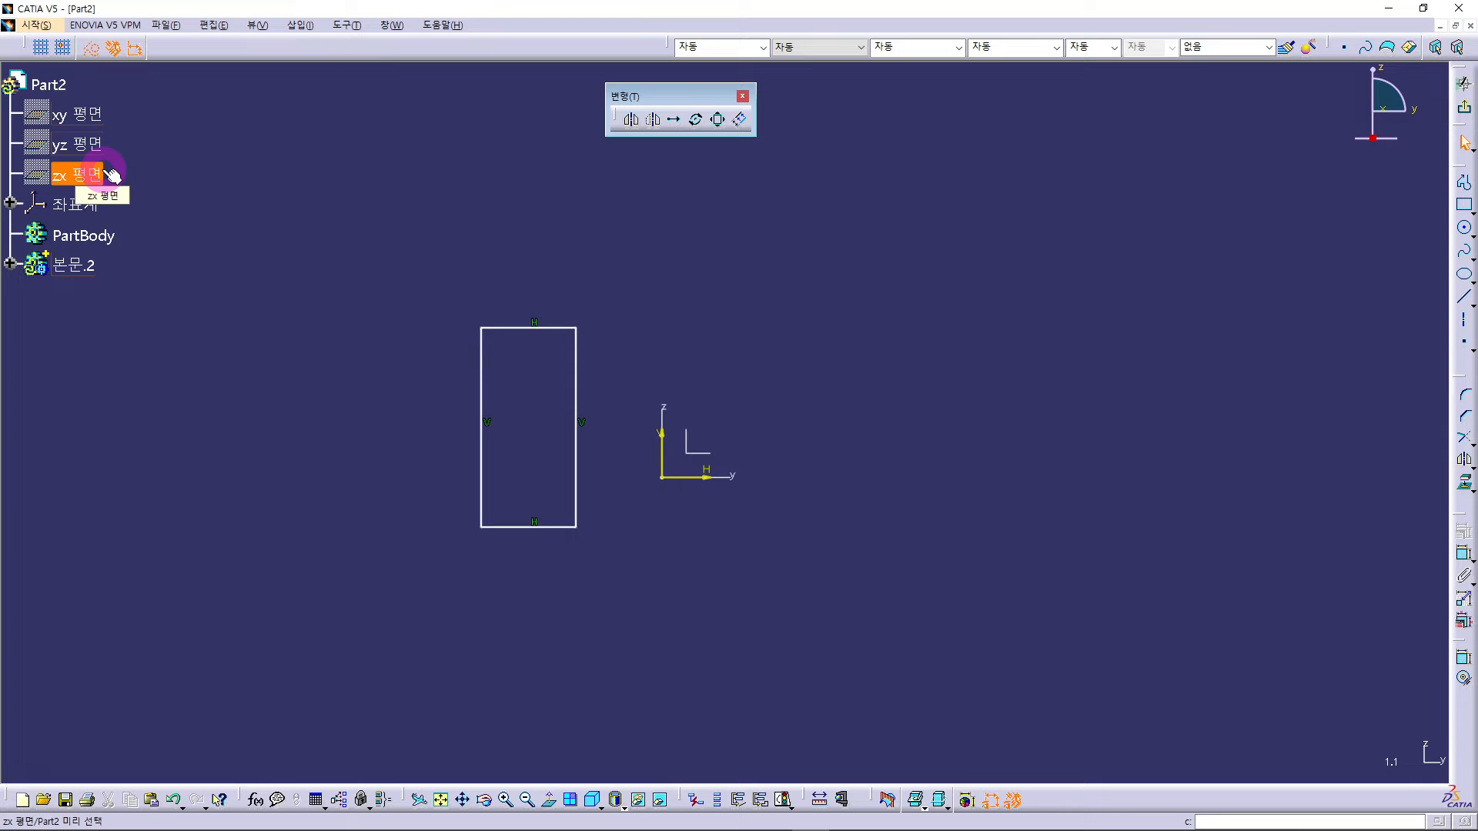
# Step: Exit the sketch and show the hidden zx plane
pyautogui.click(1463, 107)
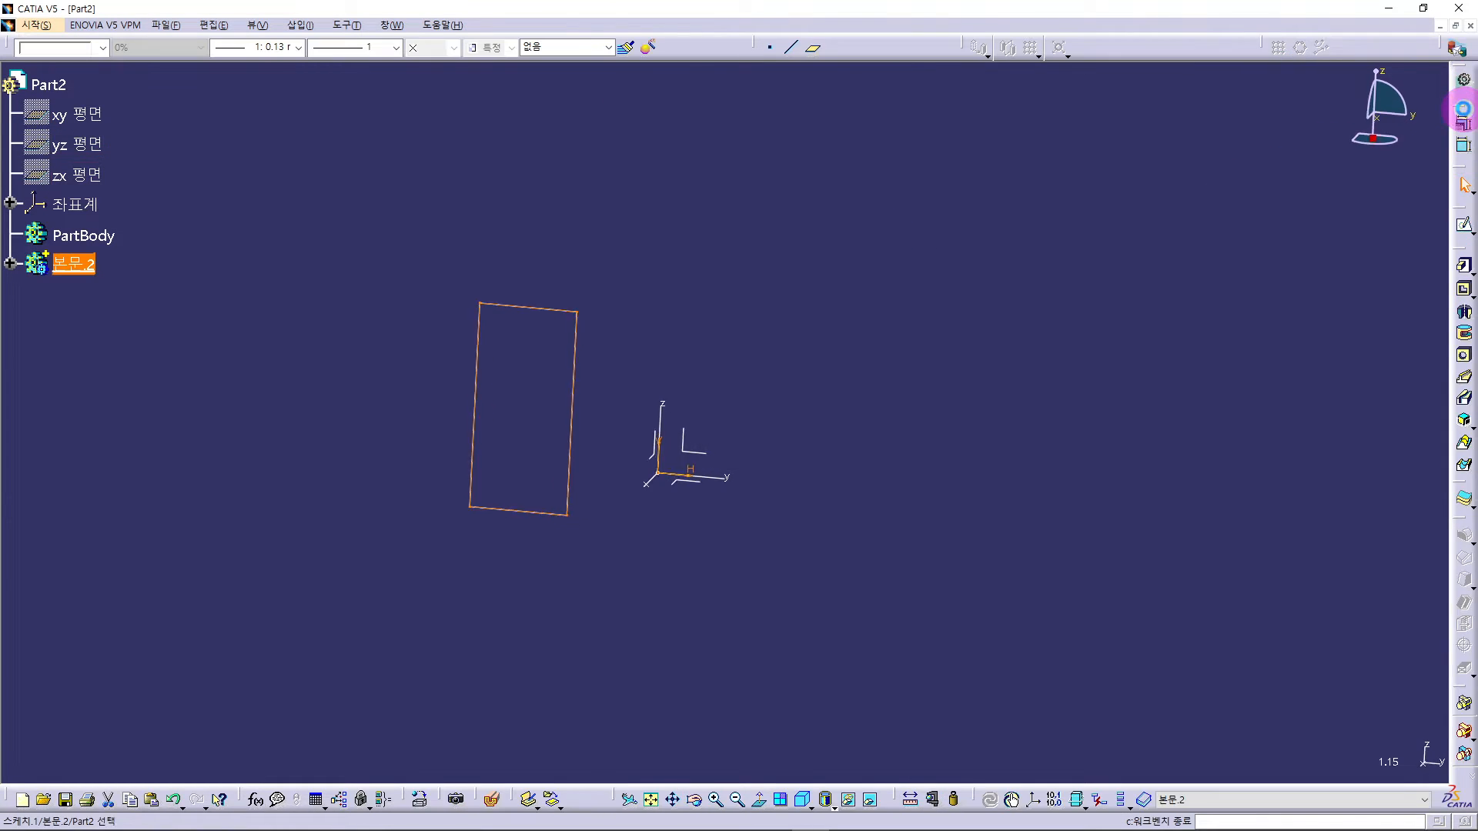
pyautogui.click(927, 399)
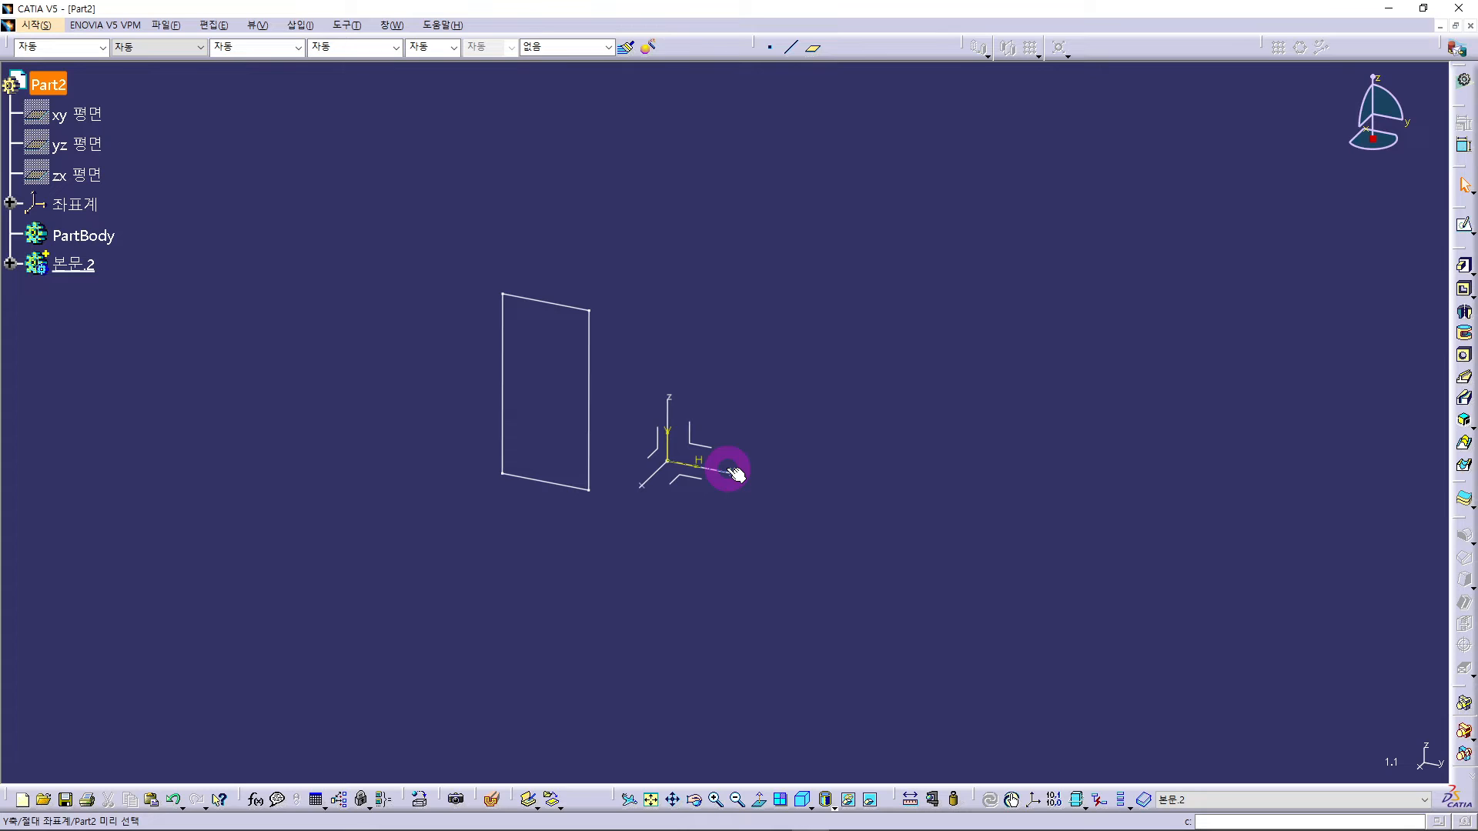
pyautogui.rightClick(91, 178)
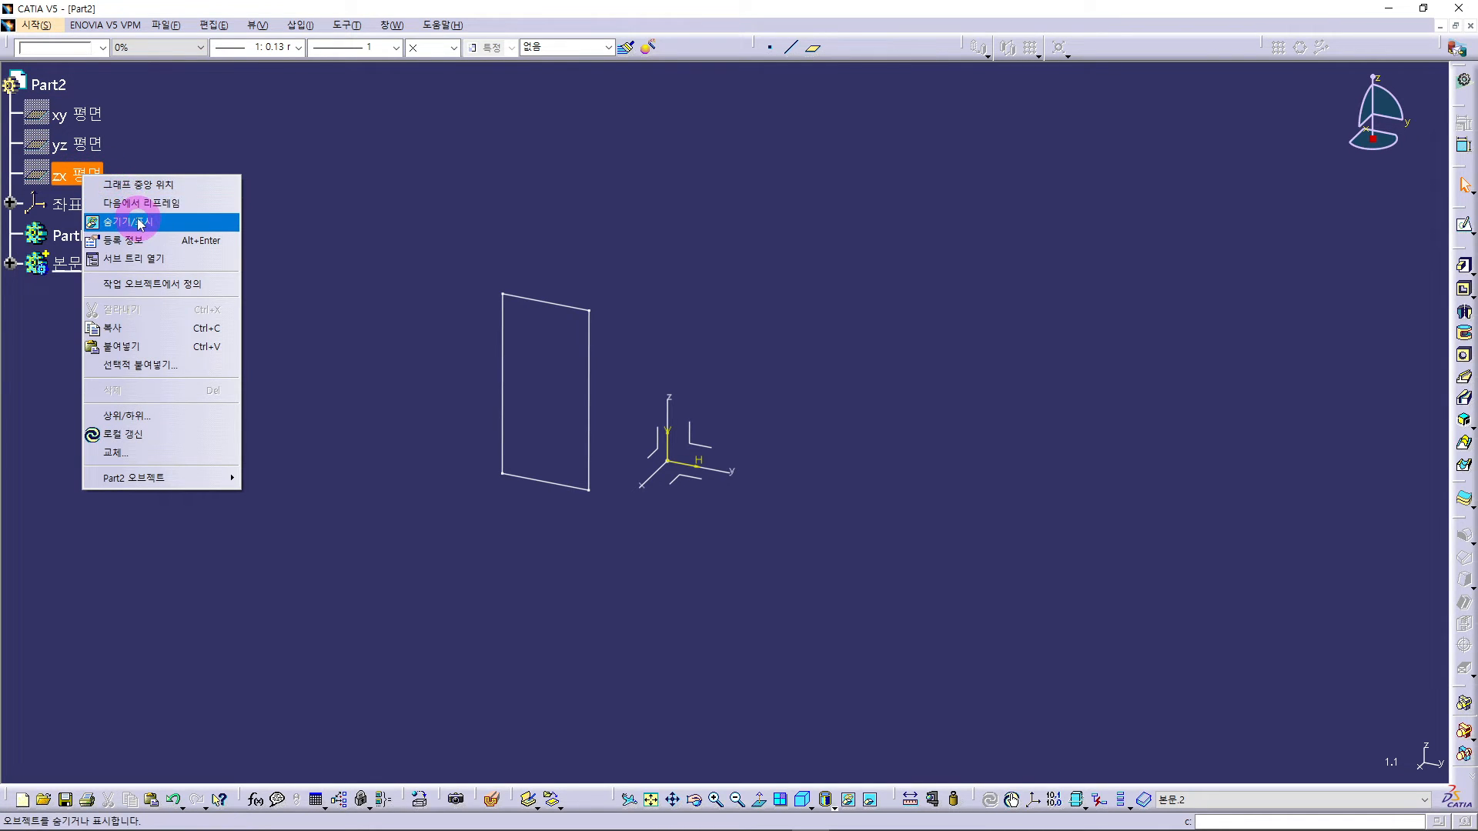
pyautogui.click(141, 224)
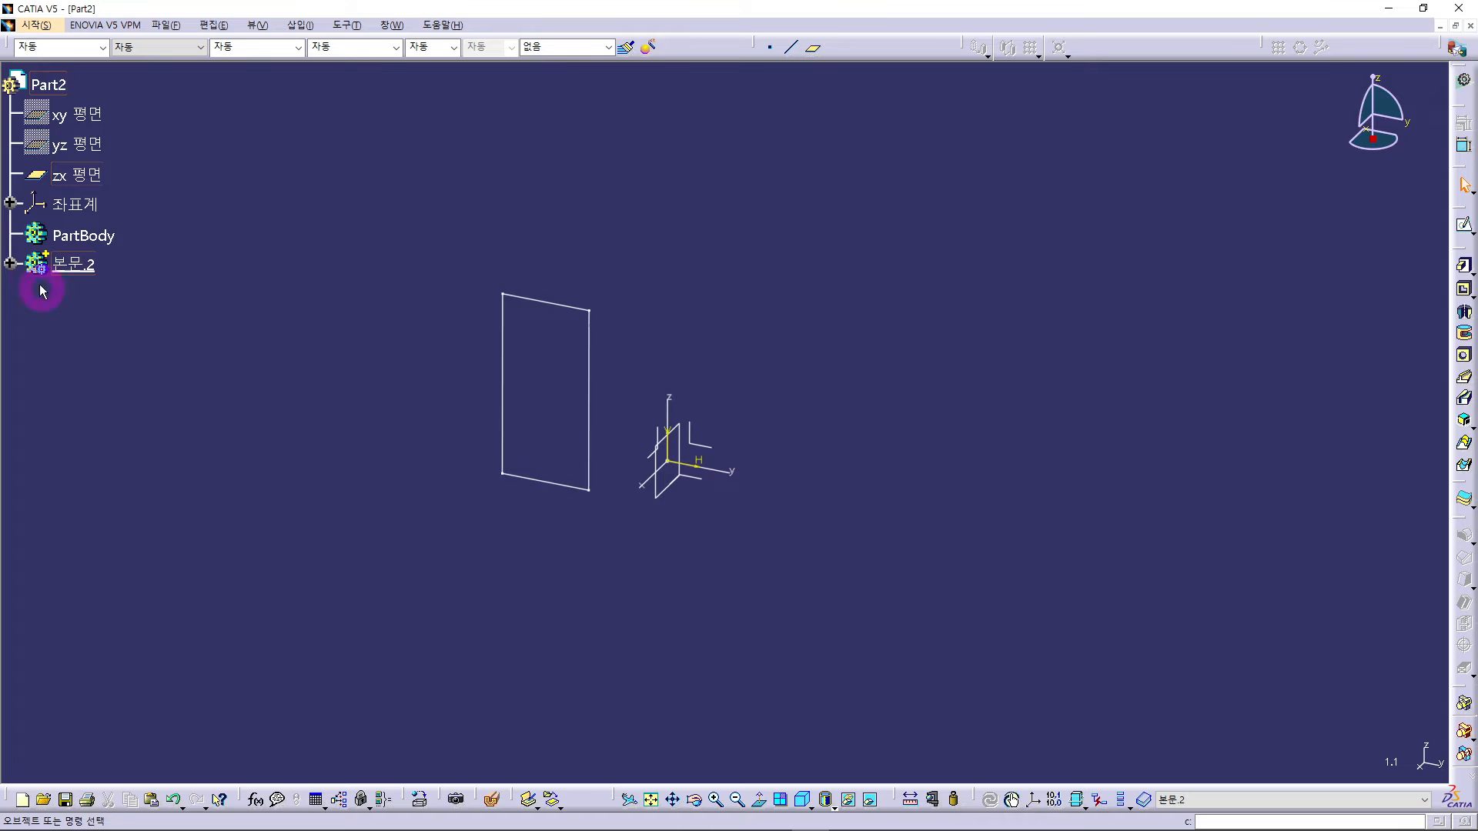
# Step: Reopen the rectangle's sketch, 스케치.1 under 본문.2, for editing
pyautogui.click(10, 263)
pyautogui.doubleClick(115, 295)
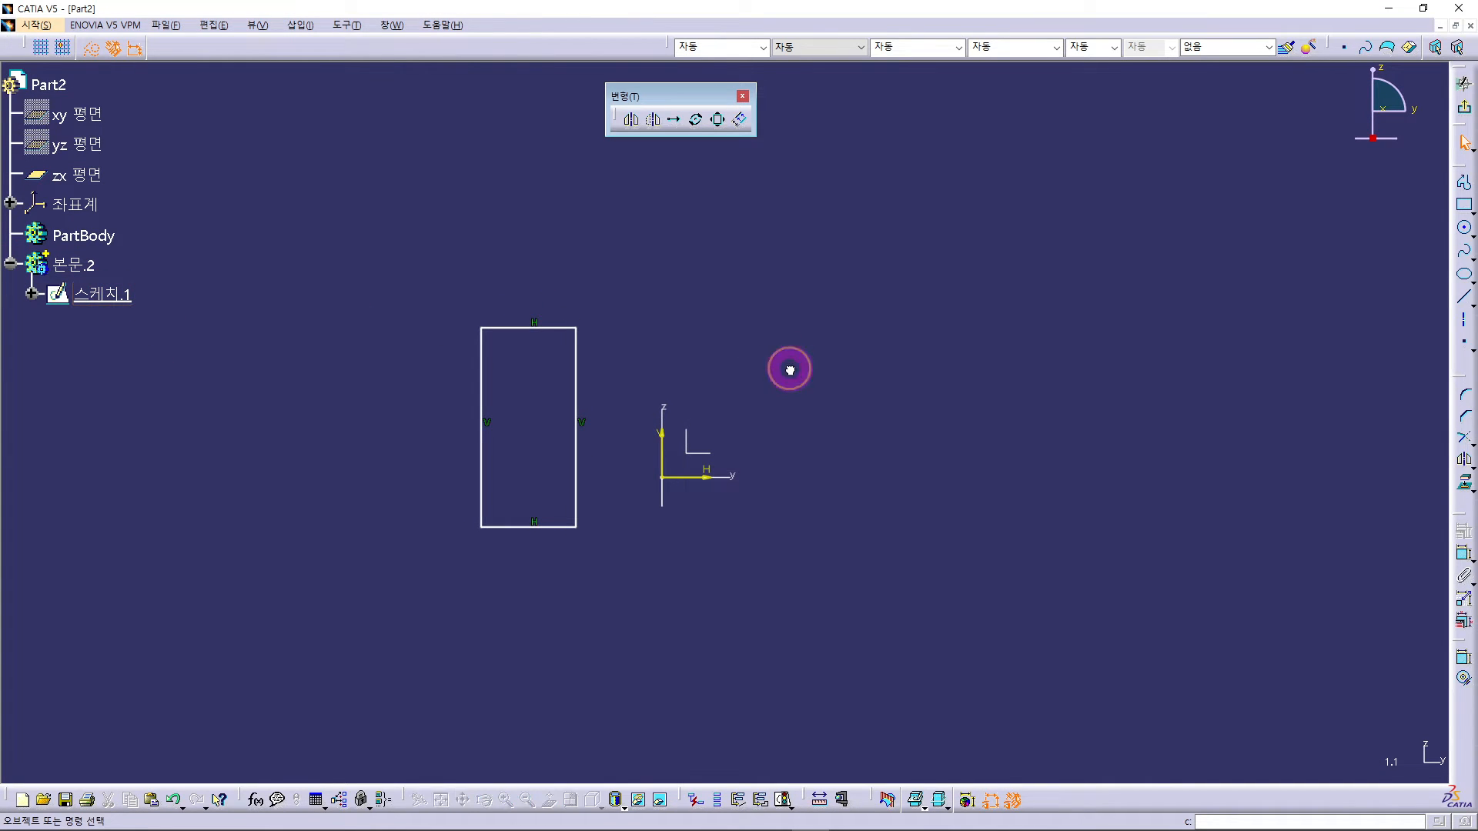
pyautogui.moveTo(706, 611); pyautogui.dragTo(708, 578, button='middle')
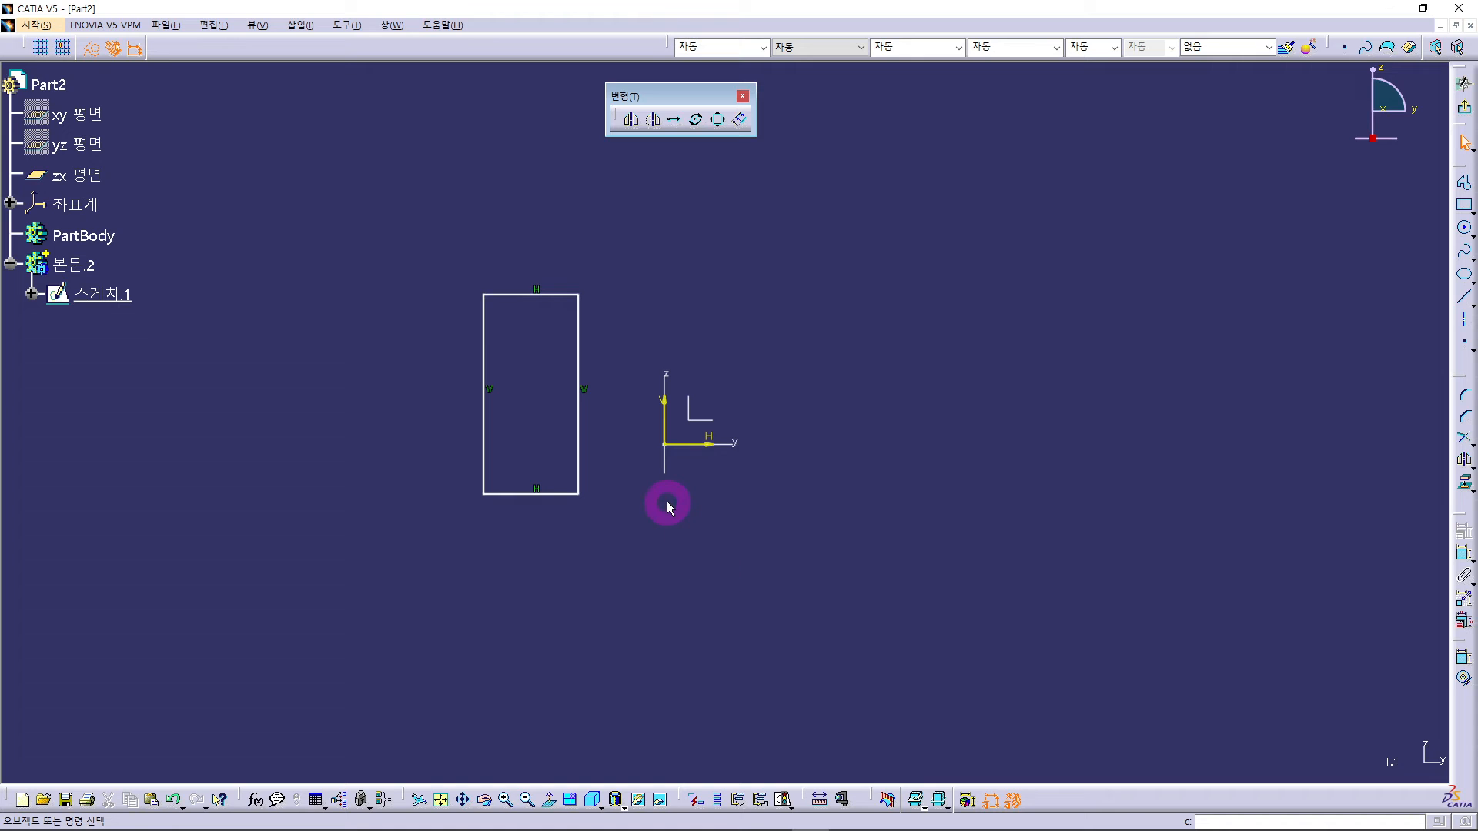
pyautogui.moveTo(822, 463)
pyautogui.mouseDown(button='middle')
pyautogui.moveTo(699, 514)
pyautogui.moveTo(696, 567)
pyautogui.moveTo(713, 500)
pyautogui.mouseUp(button='middle')
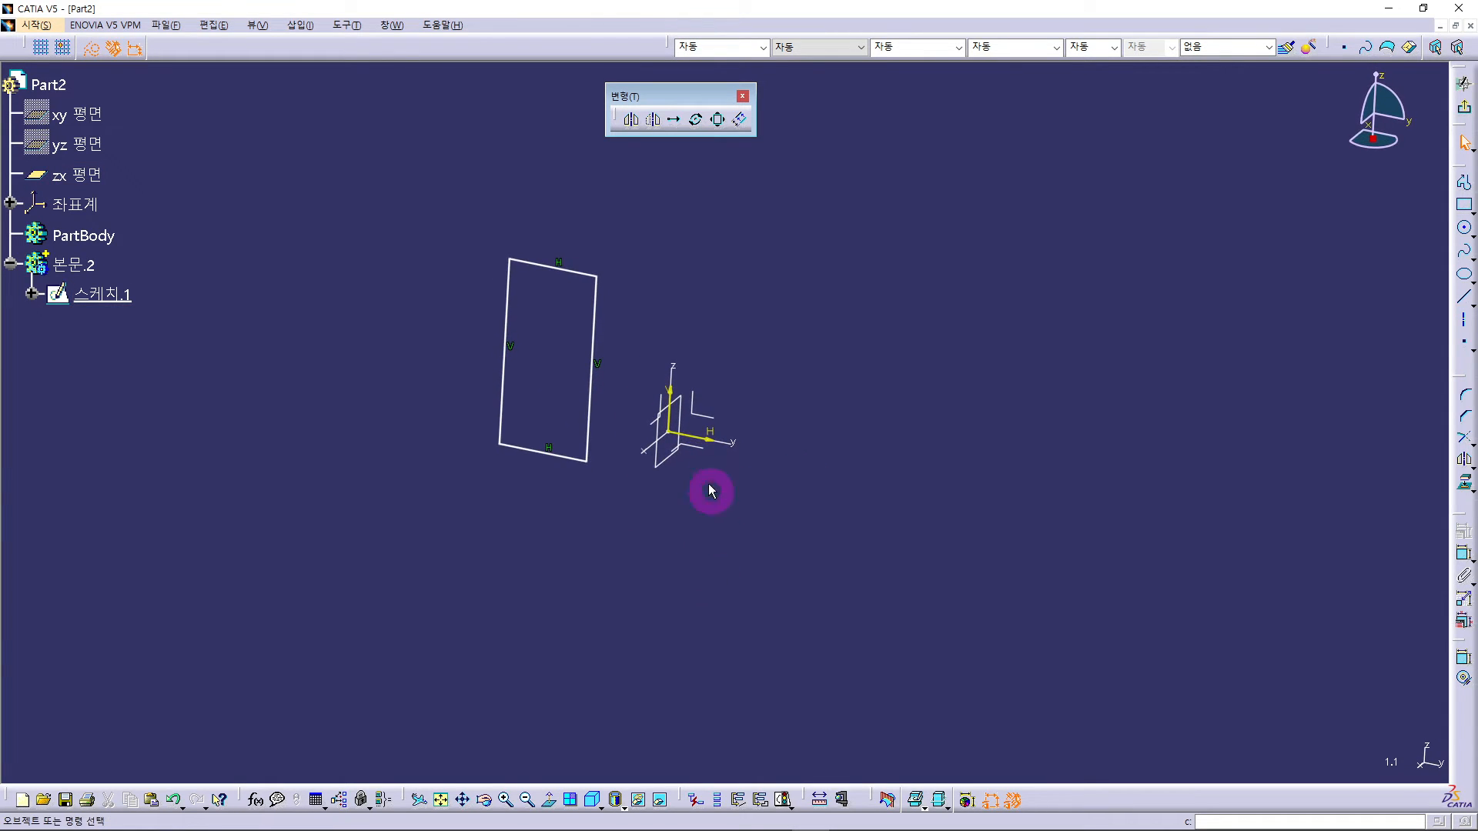
pyautogui.moveTo(483, 511); pyautogui.dragTo(491, 545, button='middle')
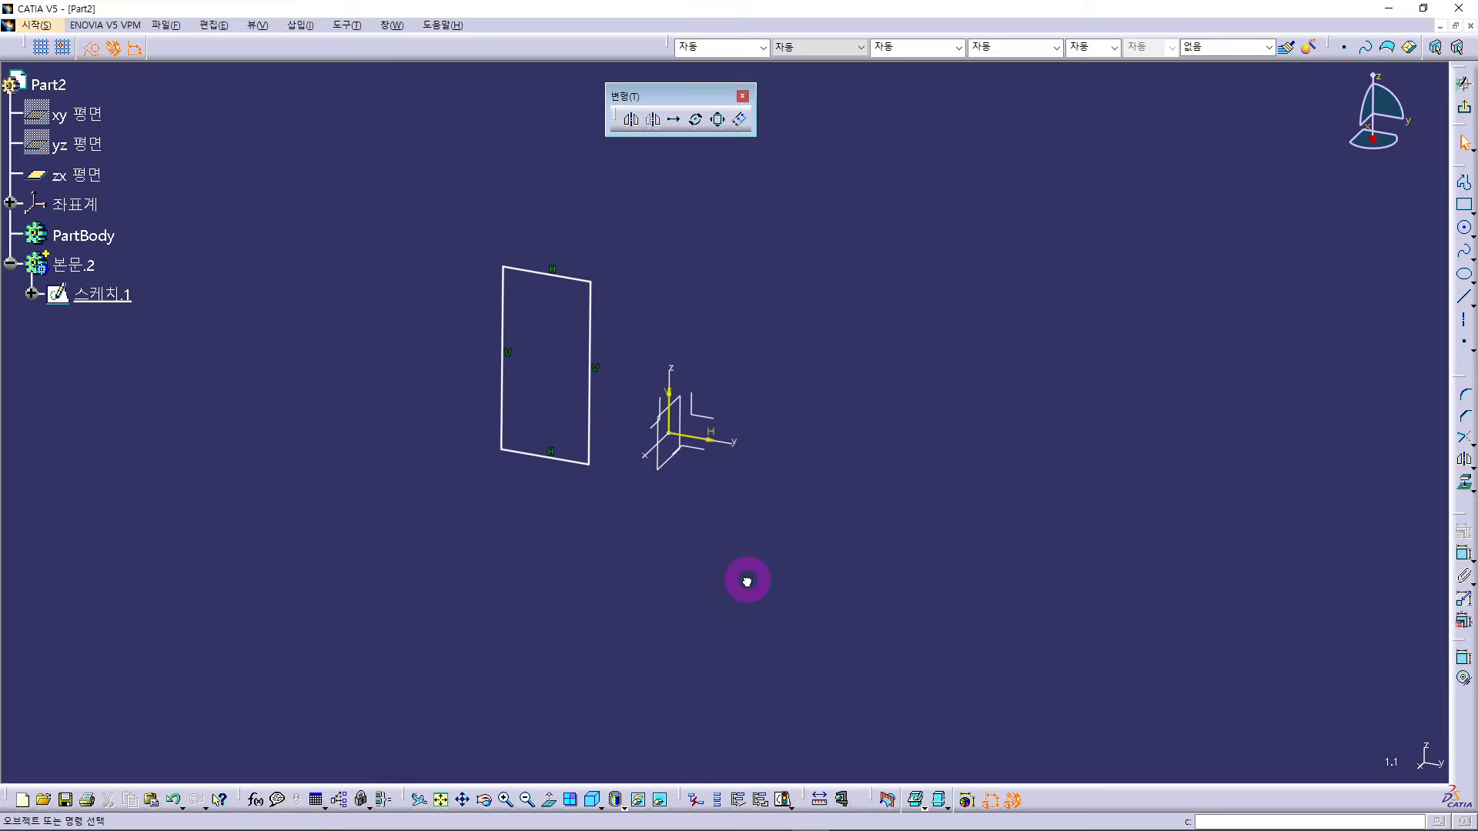
# Step: Flip the rectangle to the other side of the zx plane with Symmetry, and delete the dashed yellow intersection line
pyautogui.moveTo(433, 228)
pyautogui.mouseDown()
pyautogui.moveTo(462, 336)
pyautogui.moveTo(593, 557)
pyautogui.moveTo(616, 538)
pyautogui.mouseUp()
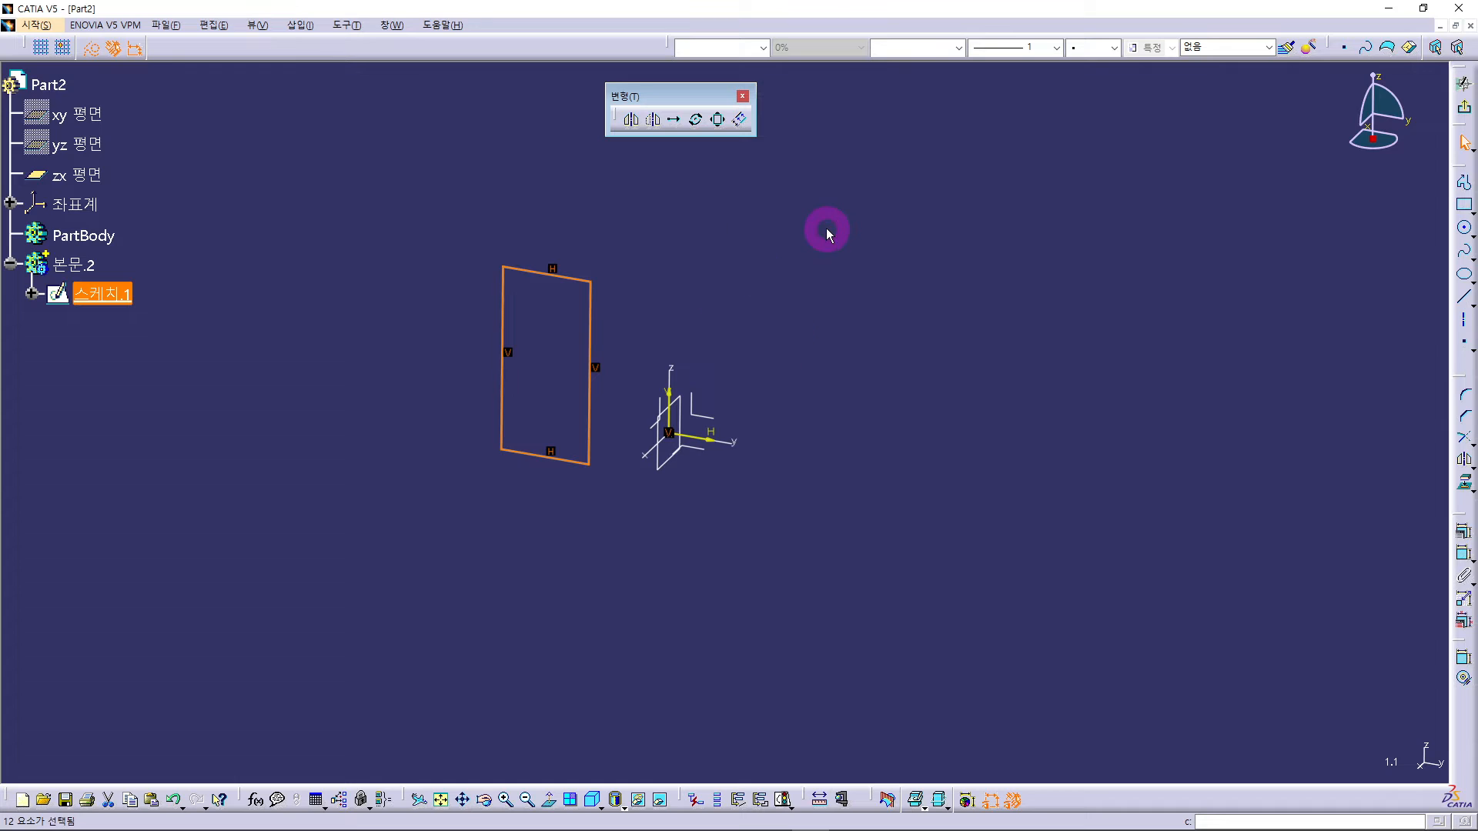
pyautogui.click(655, 121)
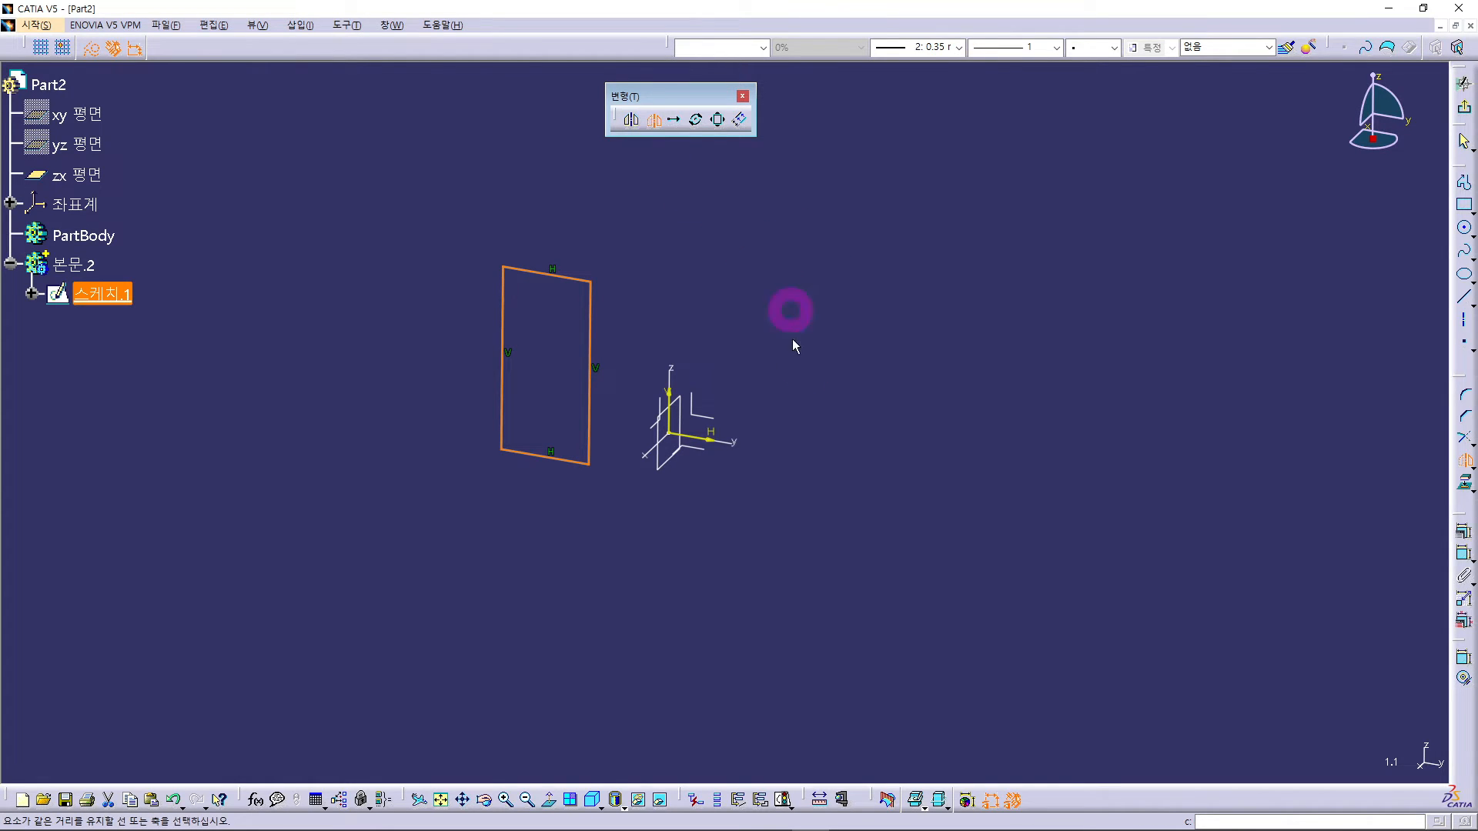
pyautogui.click(666, 467)
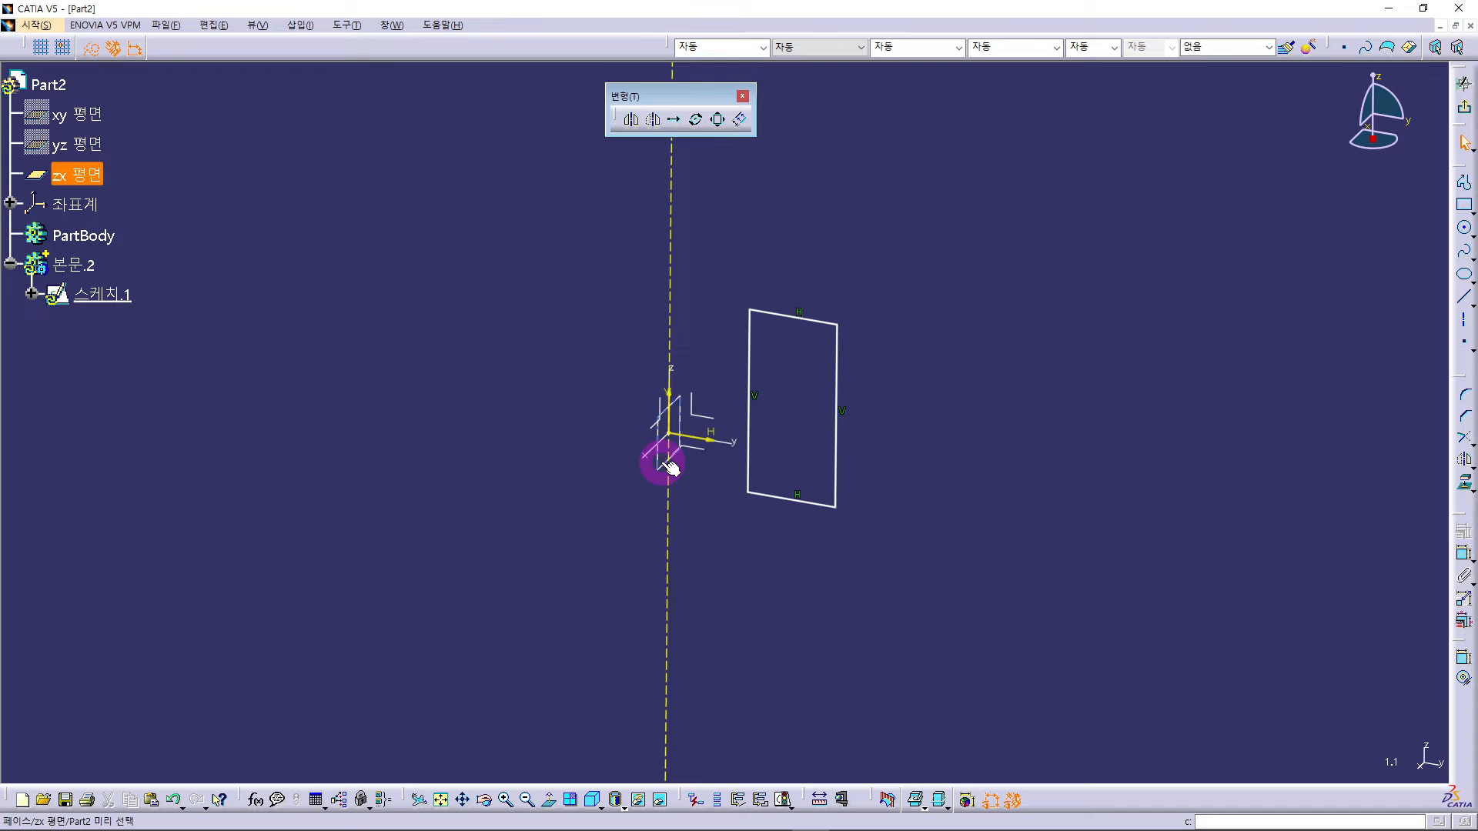
pyautogui.click(824, 569)
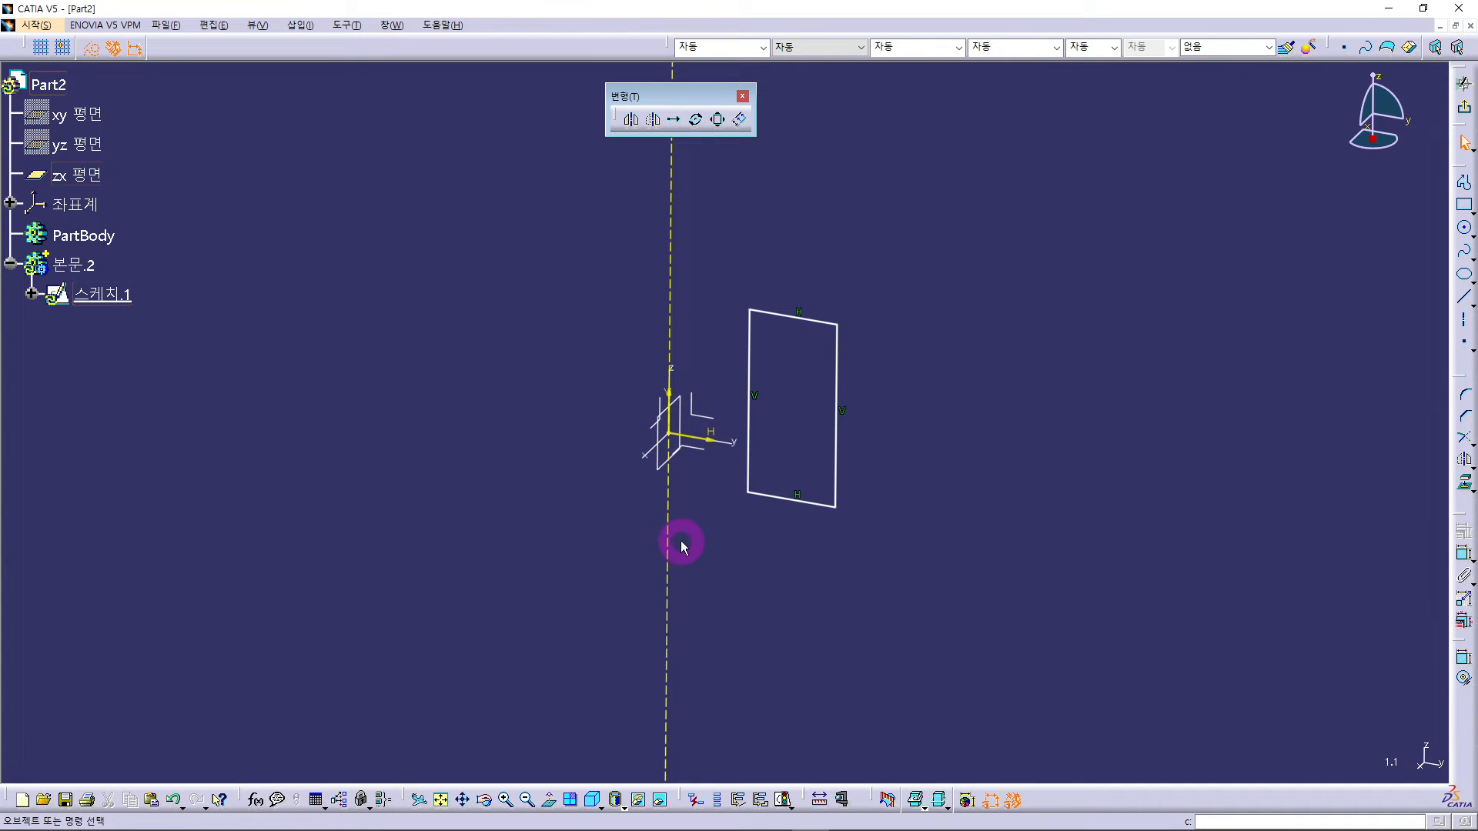
pyautogui.click(671, 247)
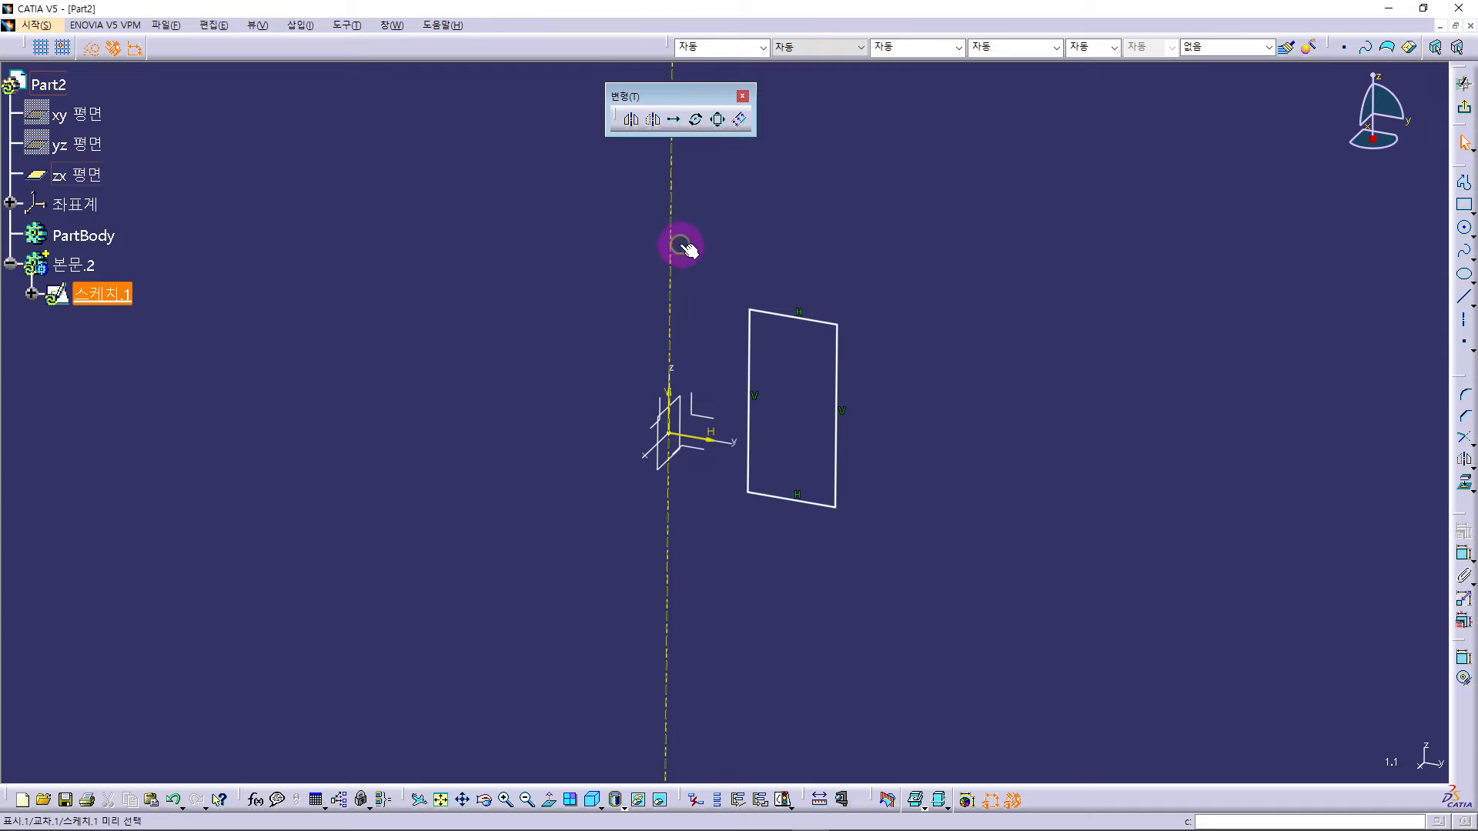
pyautogui.click(702, 247)
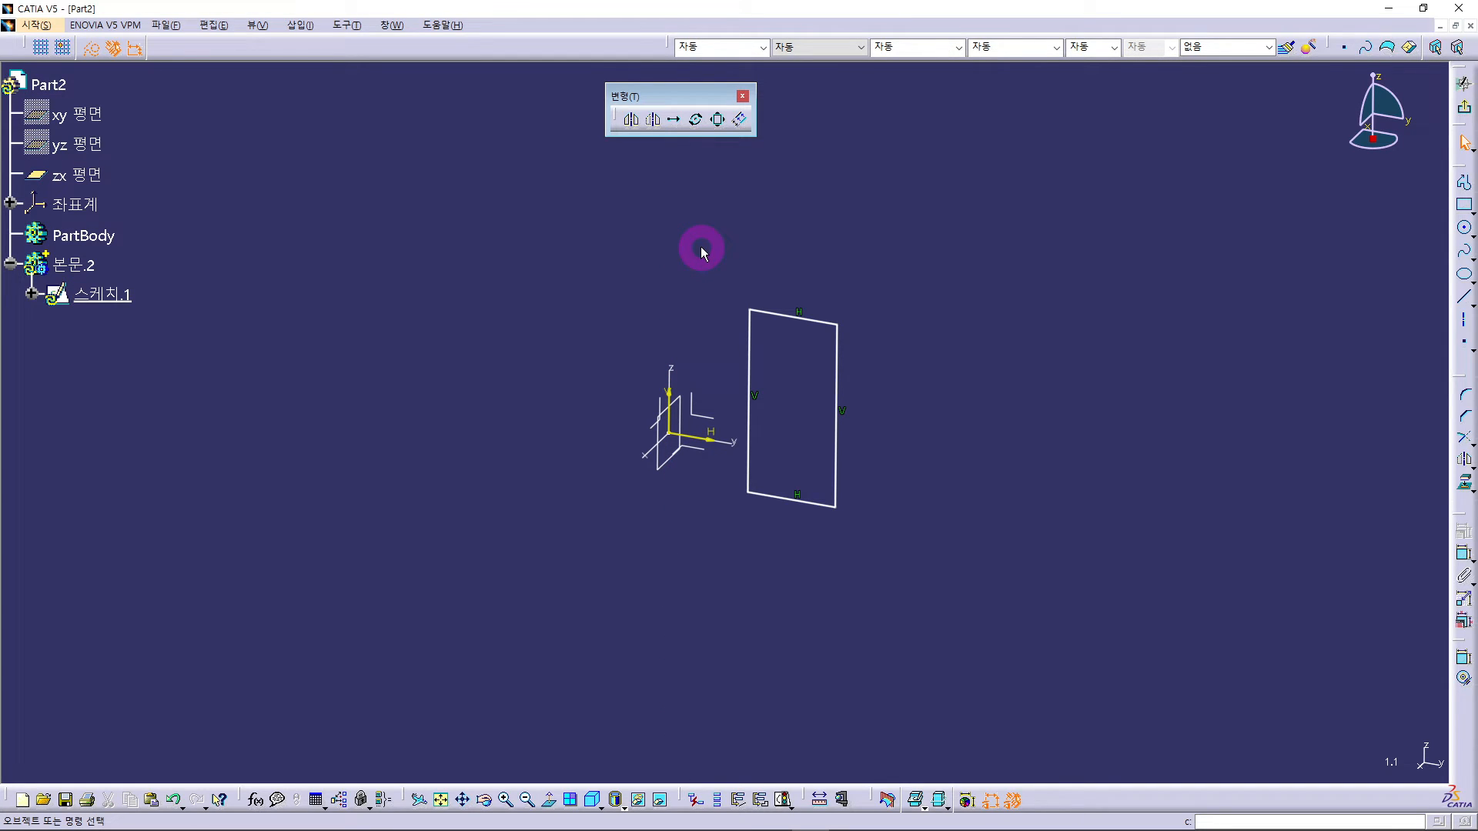
# Step: Mirror the rectangle across the zx plane, and delete the dashed yellow line at the plane together with its symmetry constraints
pyautogui.moveTo(736, 274)
pyautogui.mouseDown()
pyautogui.moveTo(811, 544)
pyautogui.moveTo(867, 552)
pyautogui.mouseUp()
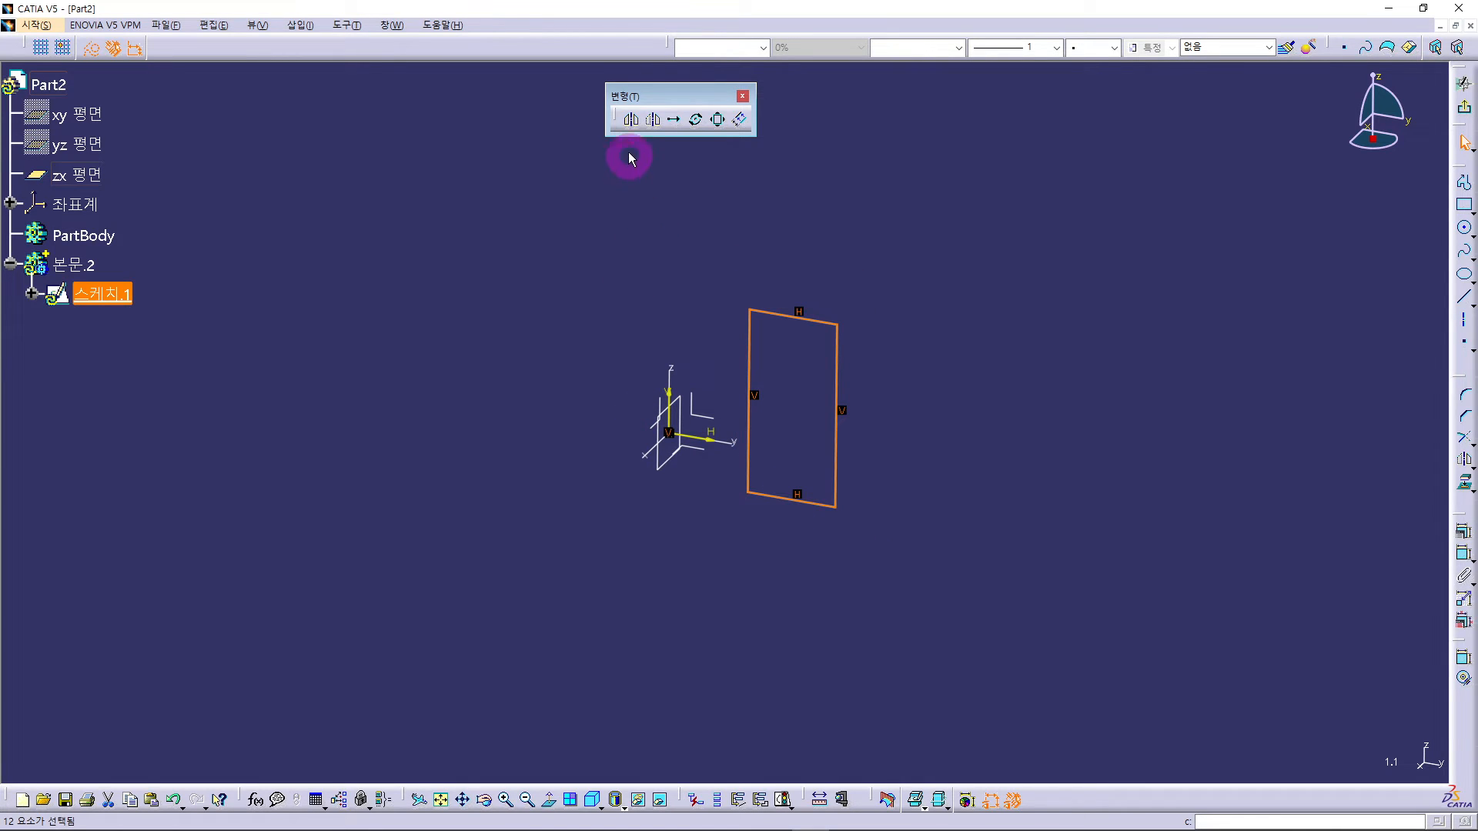
pyautogui.click(632, 121)
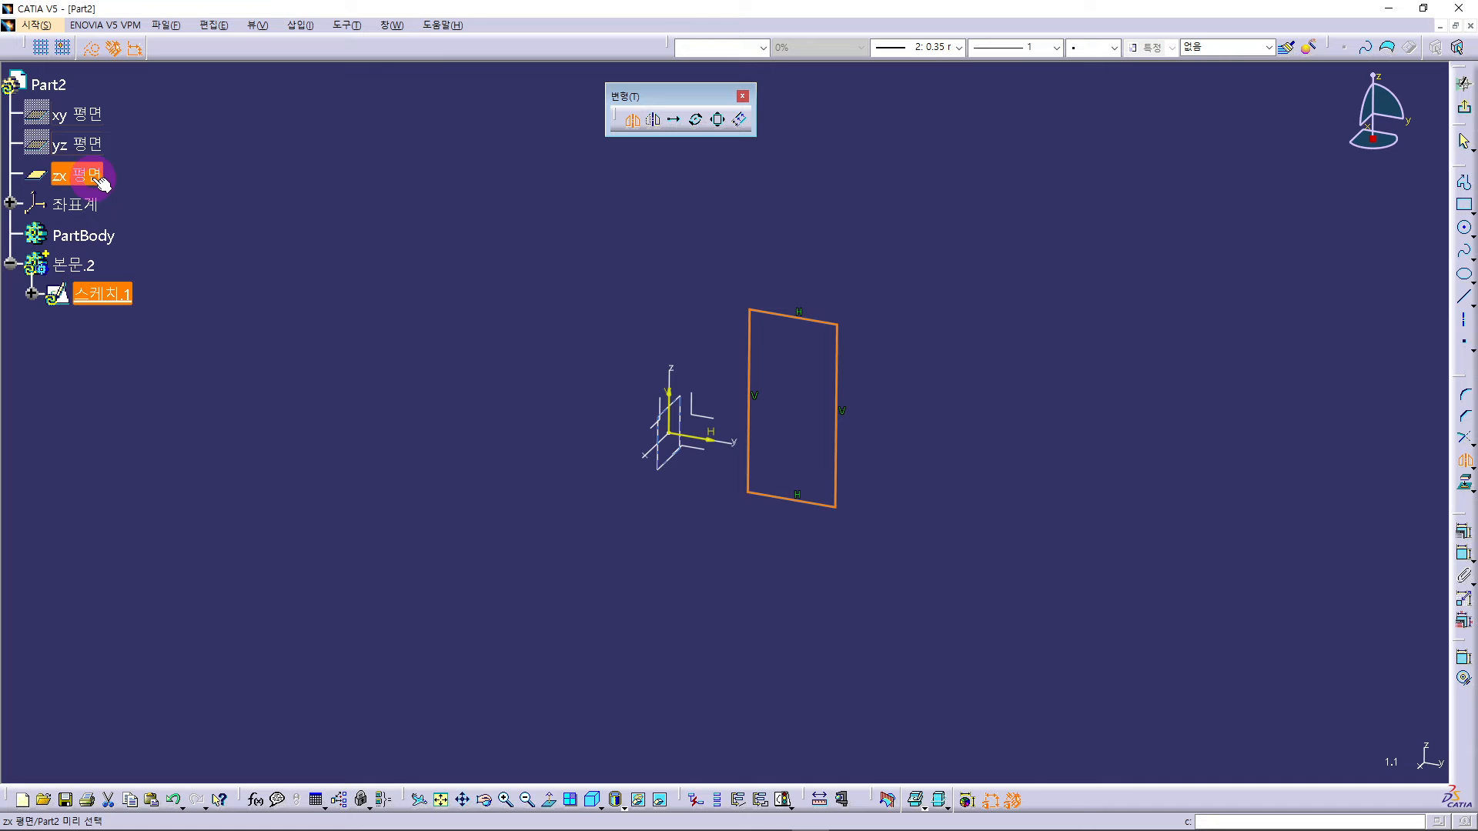
pyautogui.click(99, 182)
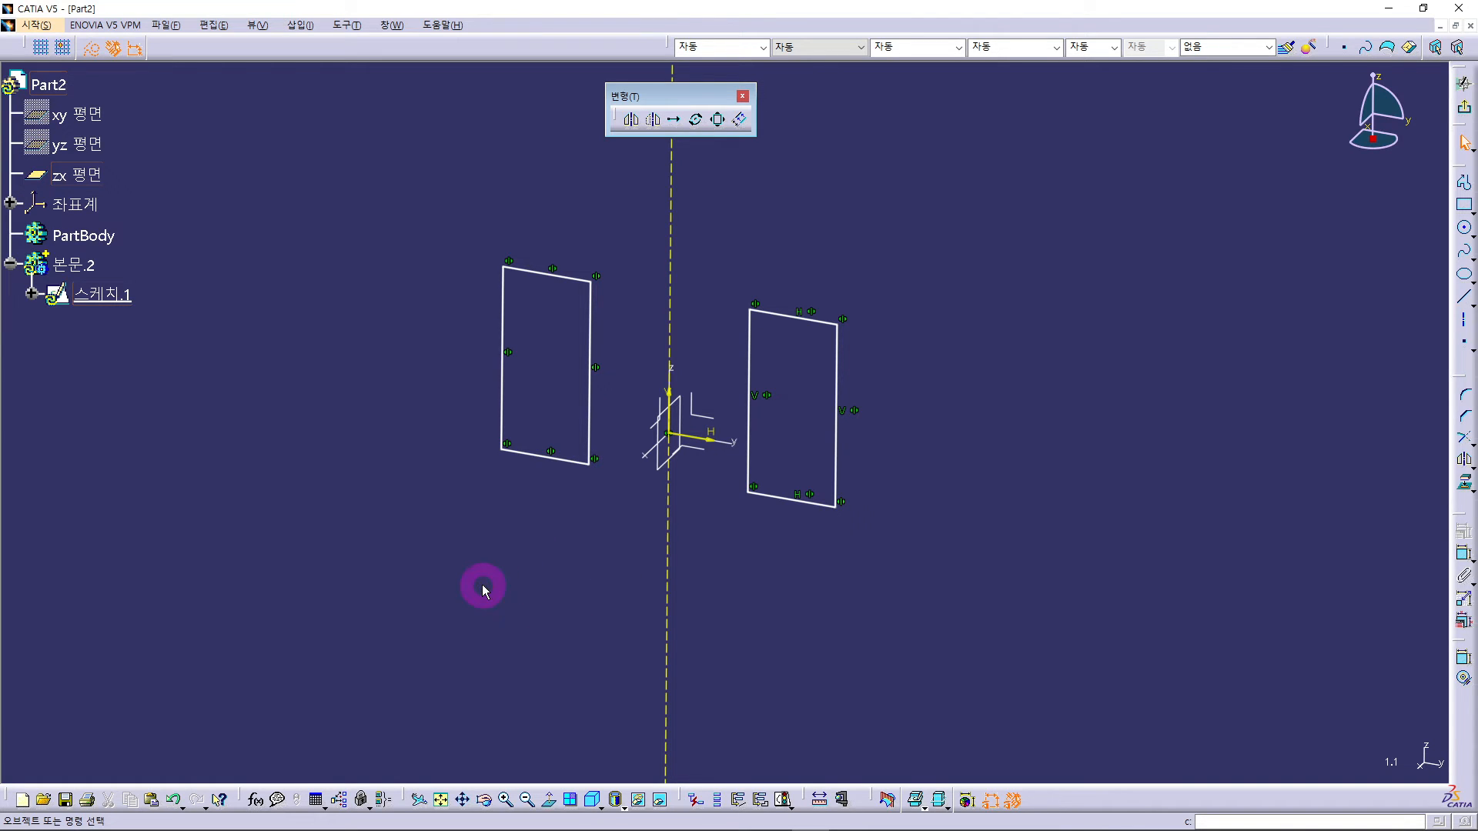
pyautogui.click(668, 546)
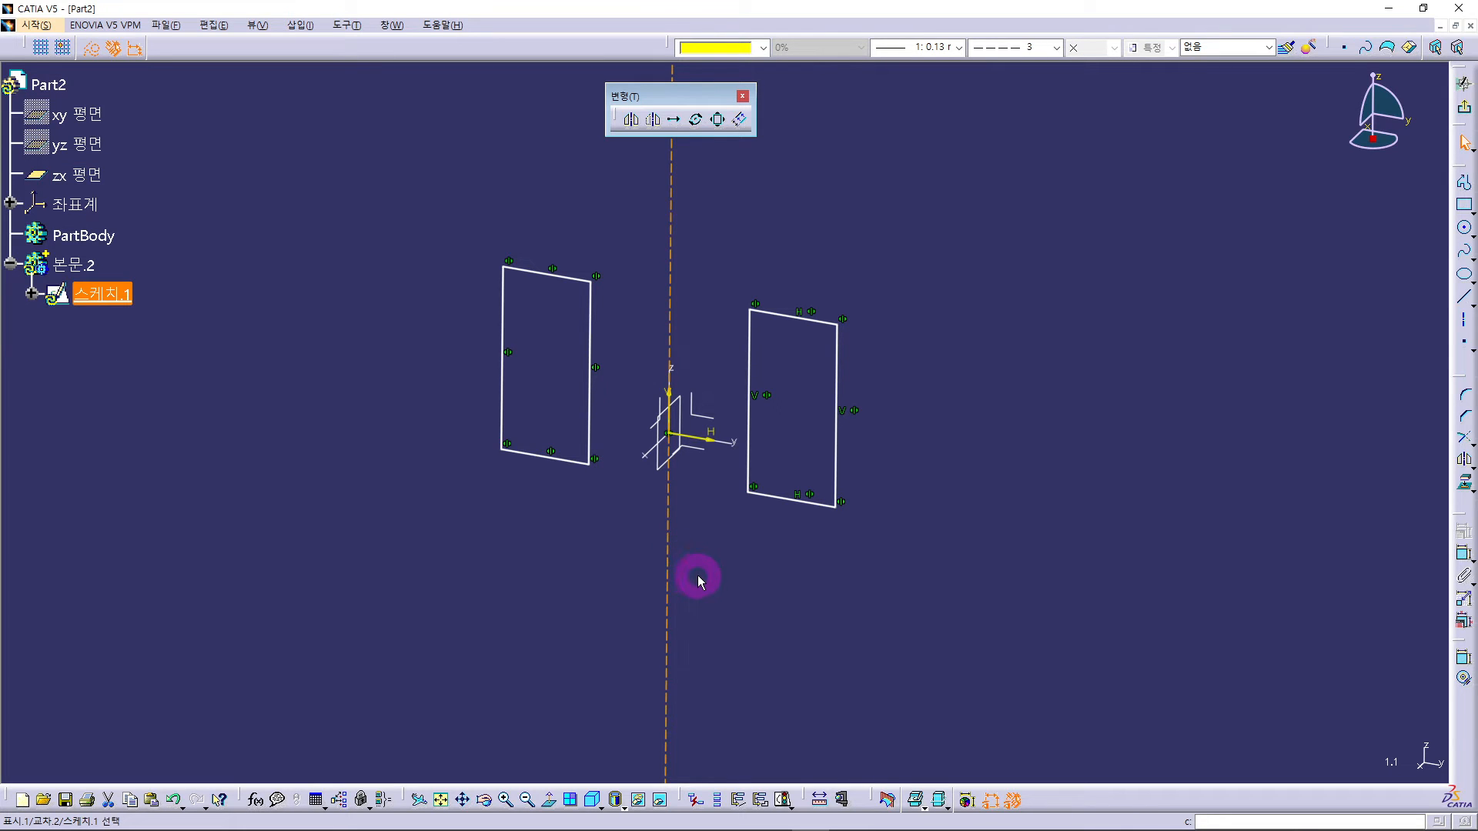
pyautogui.press('Delete')
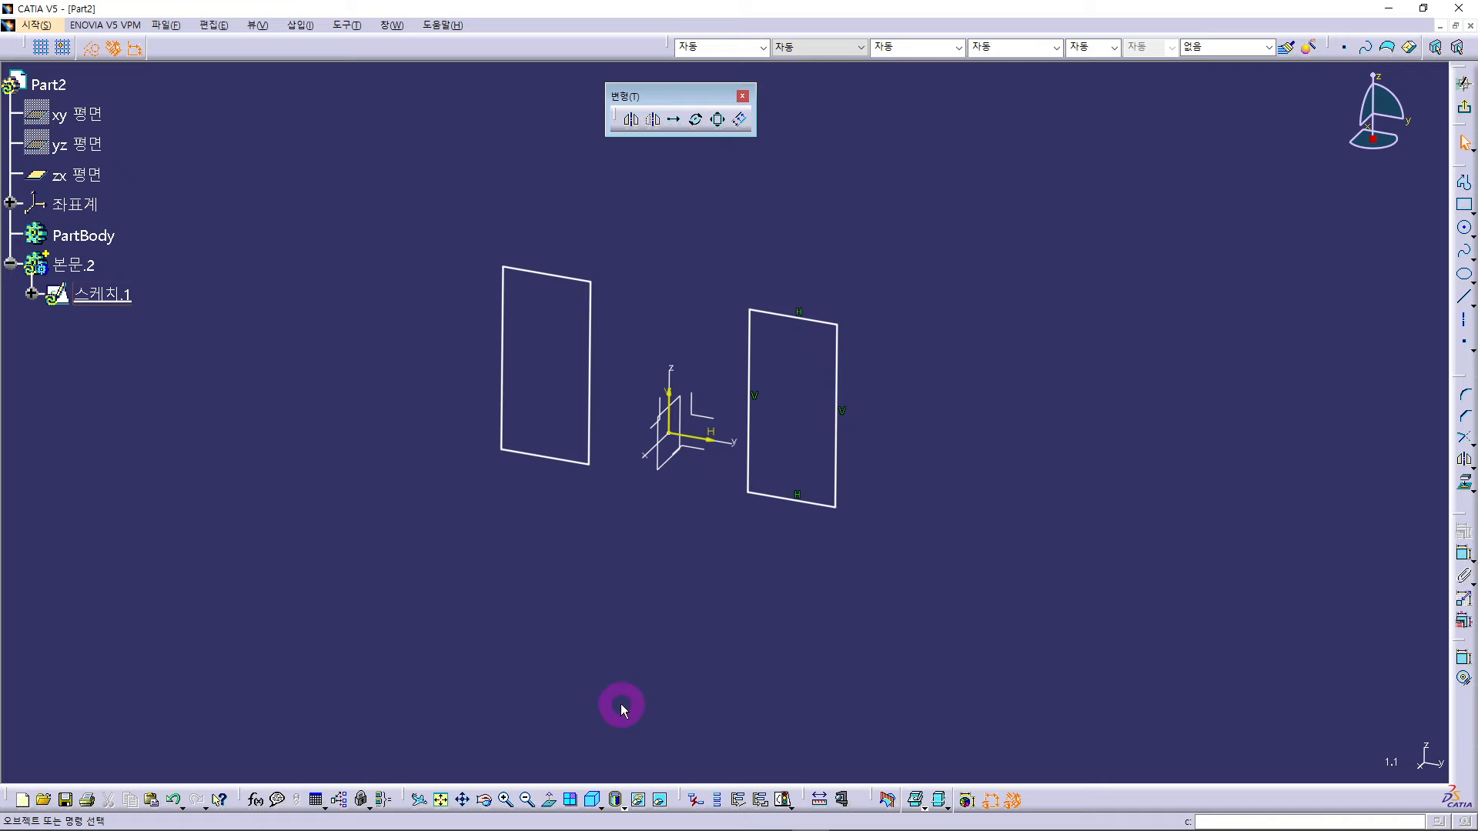
# Step: Align the view normal to the sketch plane and delete the rectangle to the left of the origin
pyautogui.click(551, 804)
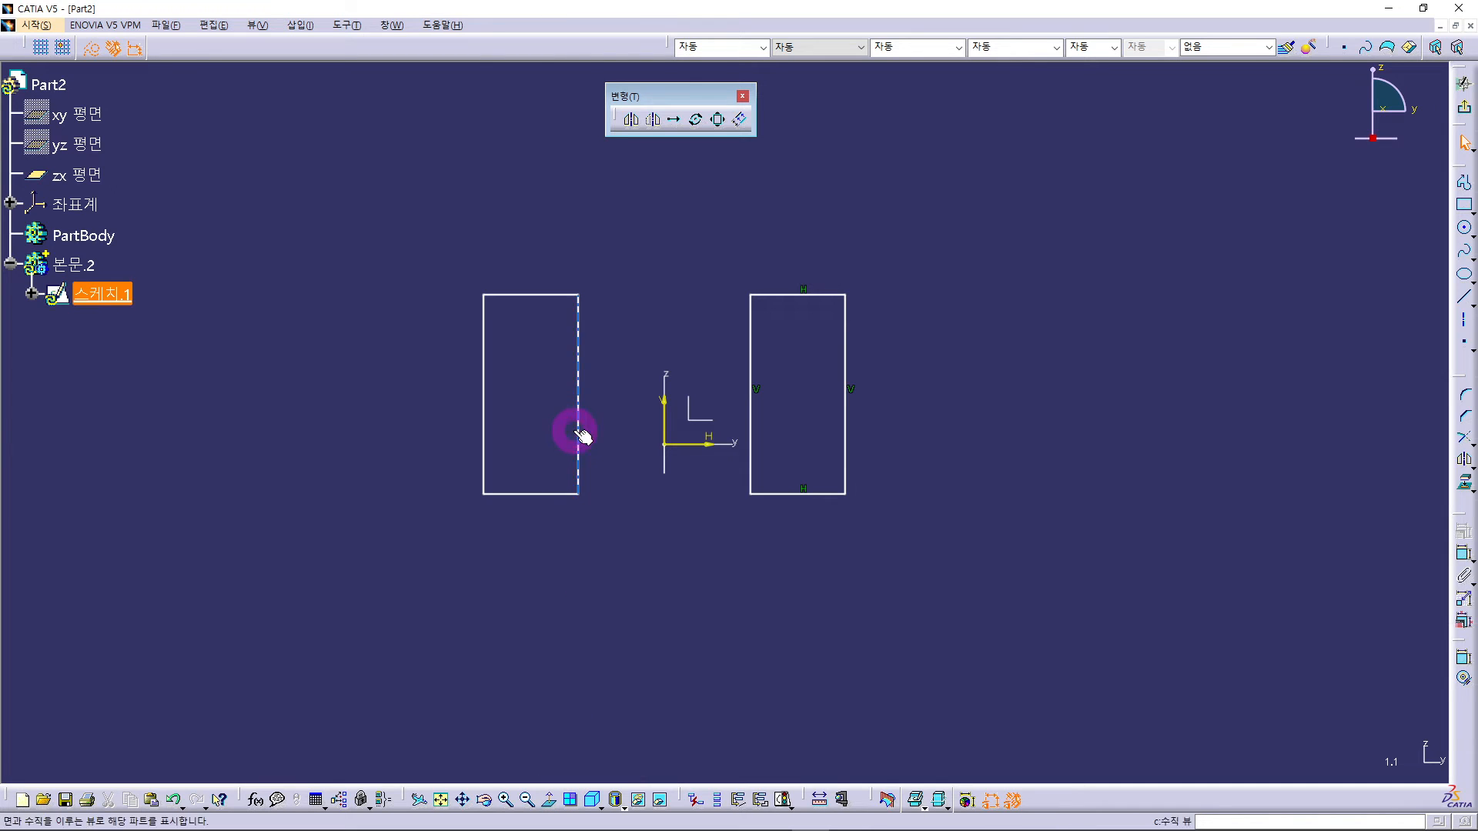
pyautogui.moveTo(709, 558)
pyautogui.mouseDown(button='middle')
pyautogui.moveTo(744, 560)
pyautogui.moveTo(749, 507)
pyautogui.moveTo(749, 584)
pyautogui.moveTo(749, 505)
pyautogui.mouseUp(button='middle')
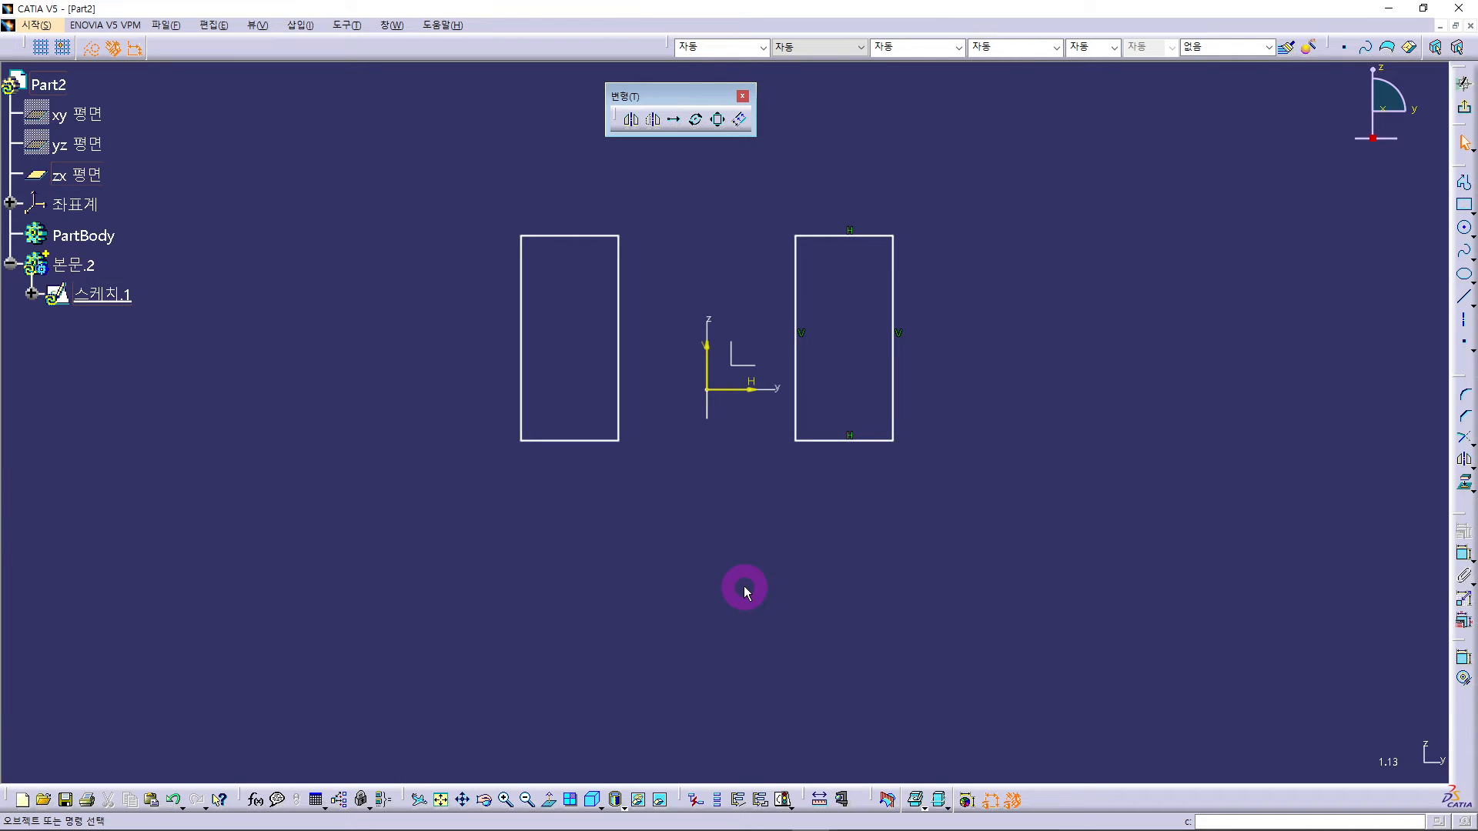
pyautogui.moveTo(762, 528); pyautogui.dragTo(620, 620, button='middle')
pyautogui.moveTo(343, 310); pyautogui.dragTo(498, 593)
pyautogui.press('Delete')
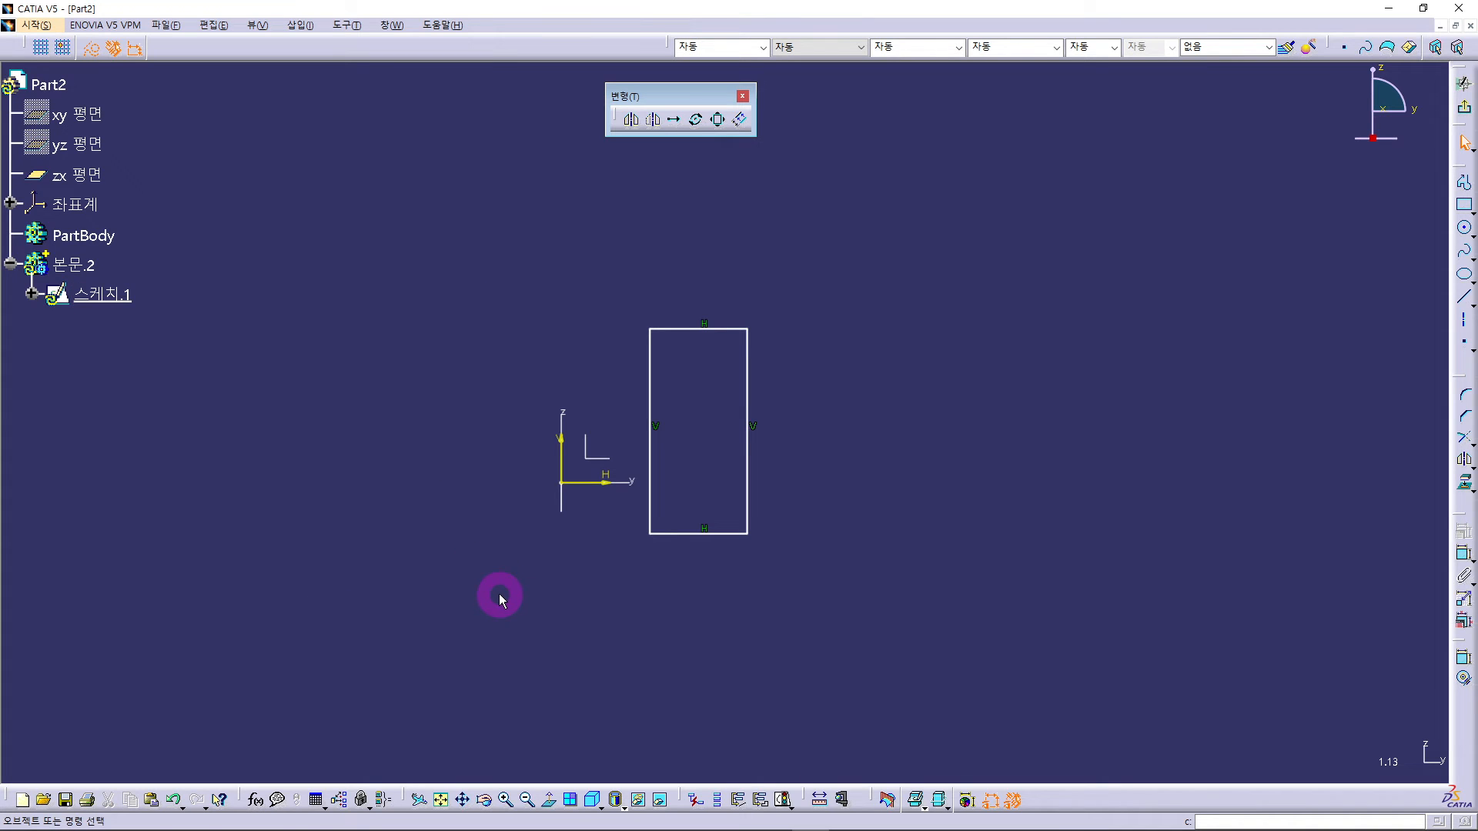
# Step: Try to apply Mirror and Symmetry to the fully selected rectangle, using its own right edge as the reference
pyautogui.moveTo(611, 587); pyautogui.dragTo(583, 568, button='middle')
pyautogui.moveTo(730, 562)
pyautogui.mouseDown(button='middle')
pyautogui.moveTo(732, 577)
pyautogui.moveTo(743, 540)
pyautogui.mouseUp(button='middle')
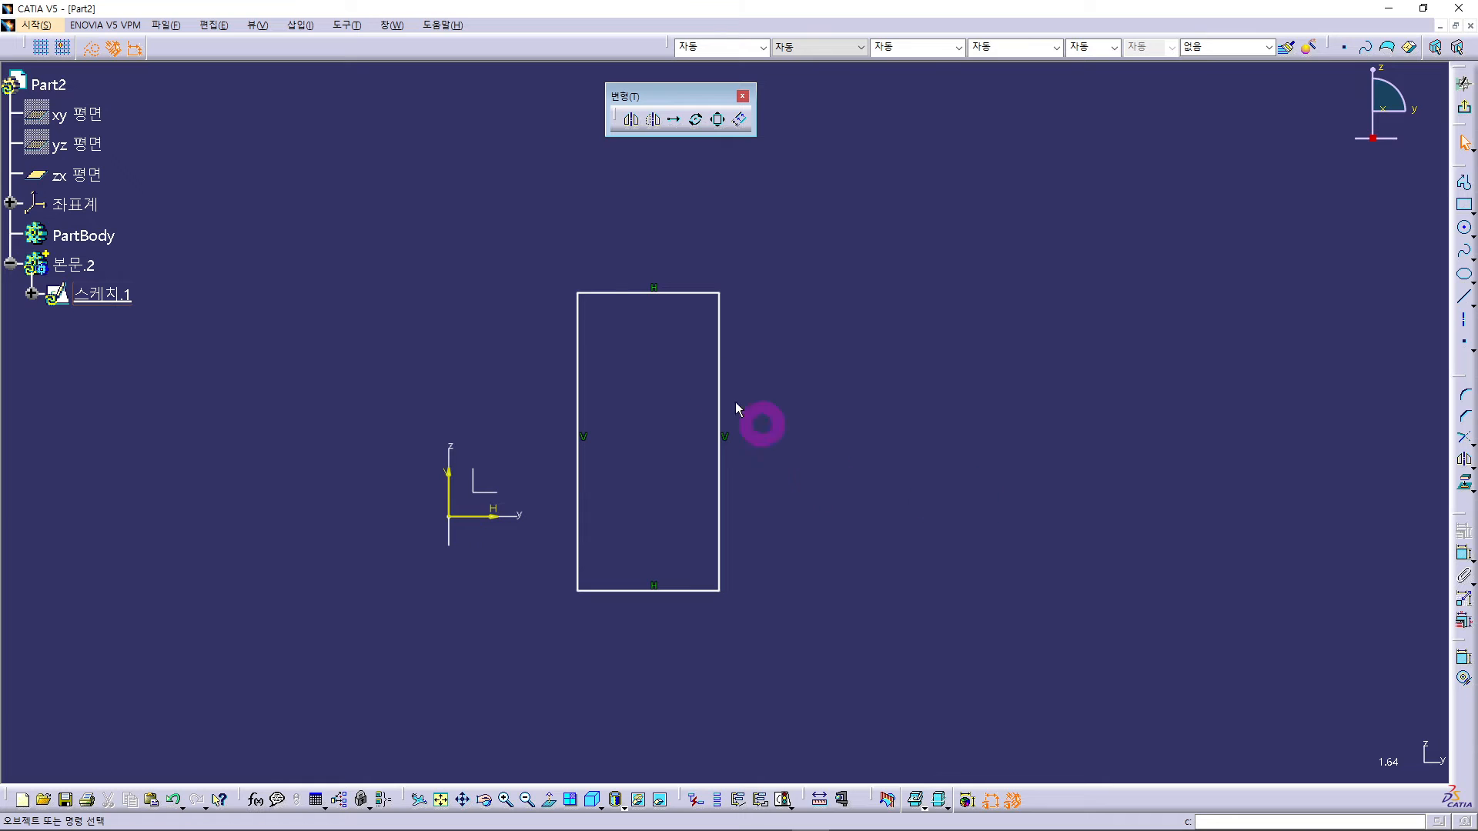
pyautogui.moveTo(562, 264)
pyautogui.mouseDown()
pyautogui.moveTo(693, 653)
pyautogui.moveTo(752, 676)
pyautogui.mouseUp()
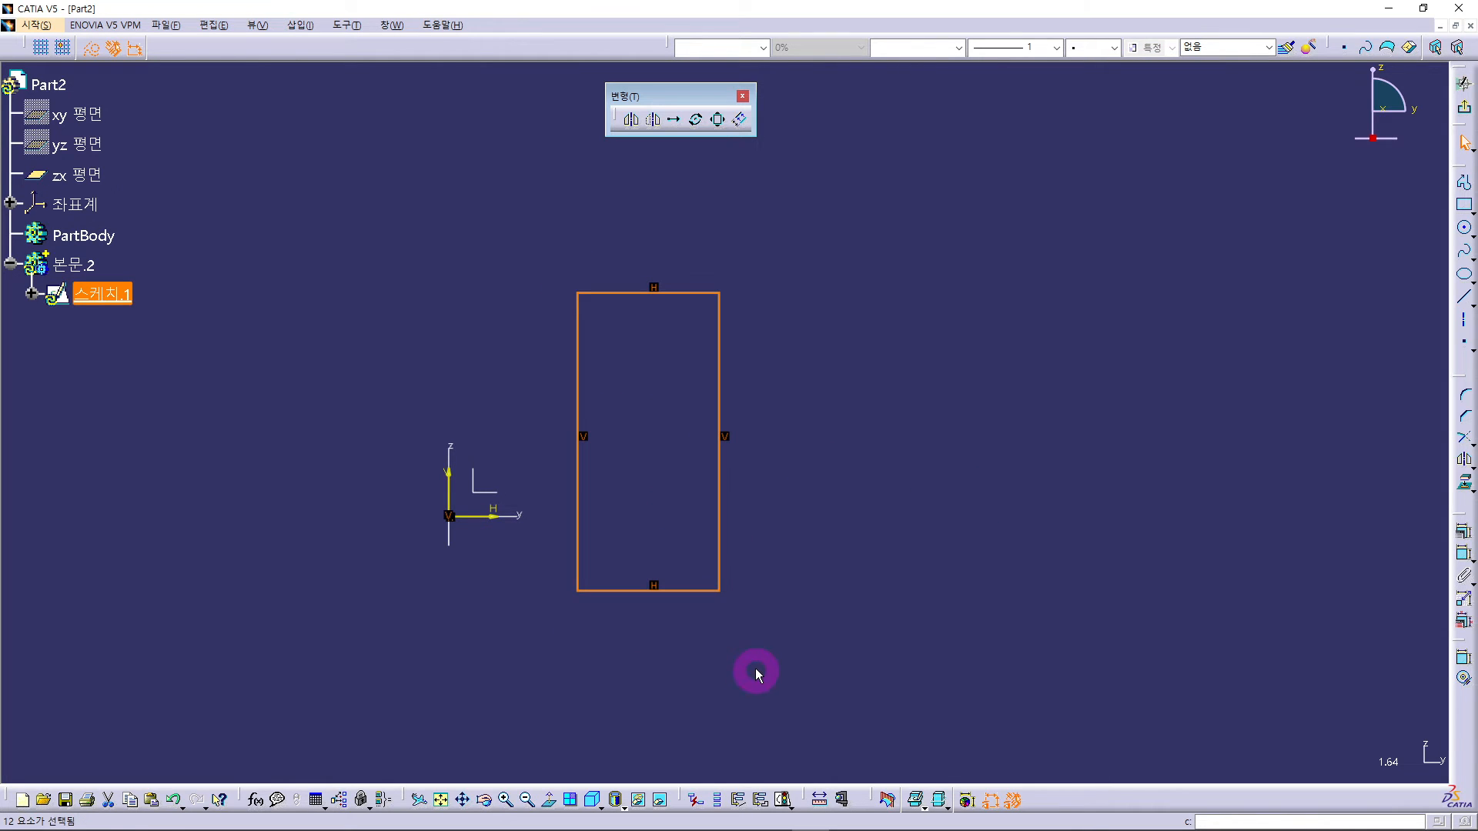
pyautogui.click(632, 121)
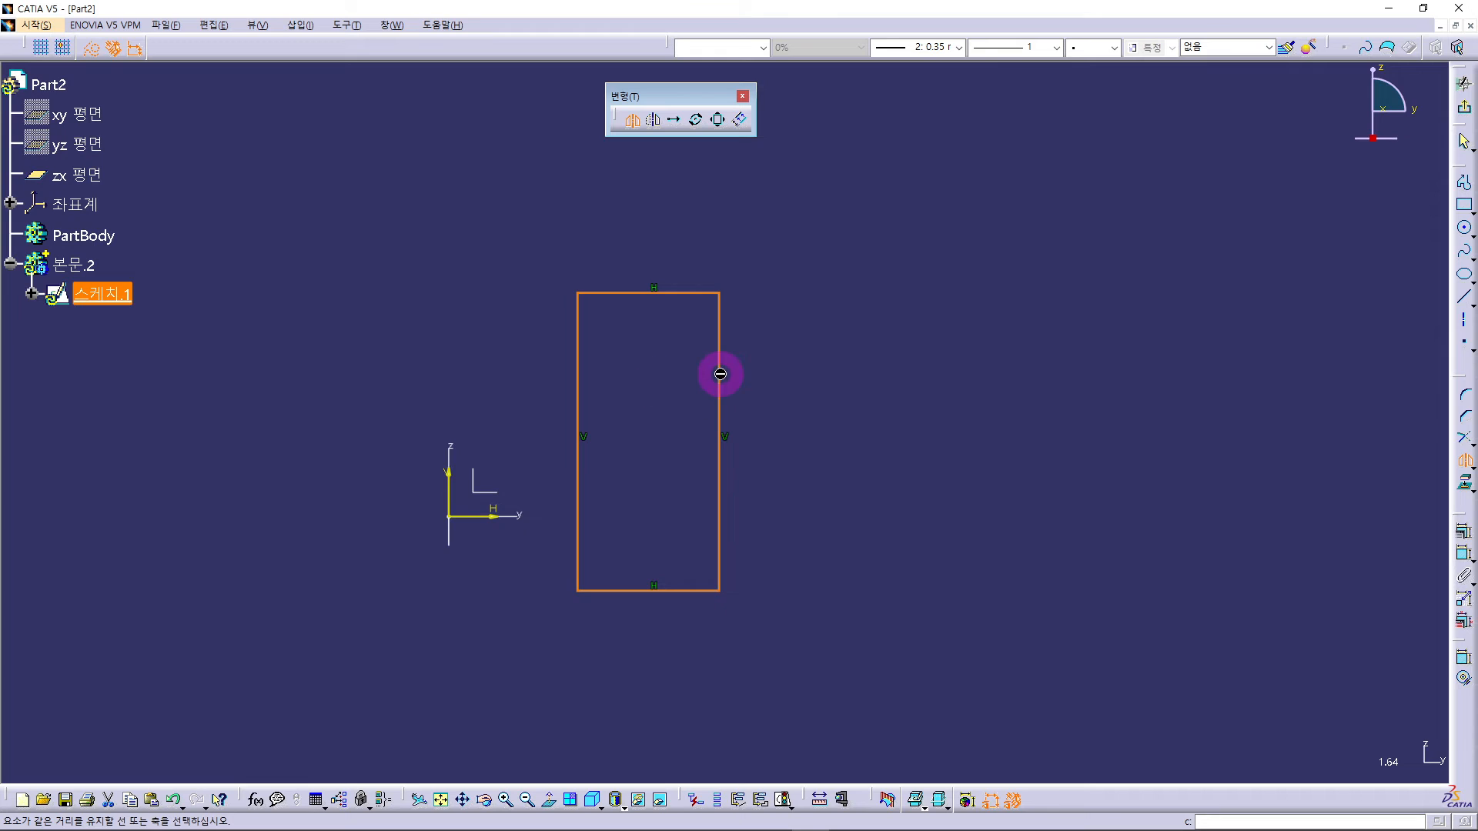
pyautogui.click(654, 121)
pyautogui.moveTo(547, 262); pyautogui.dragTo(755, 637)
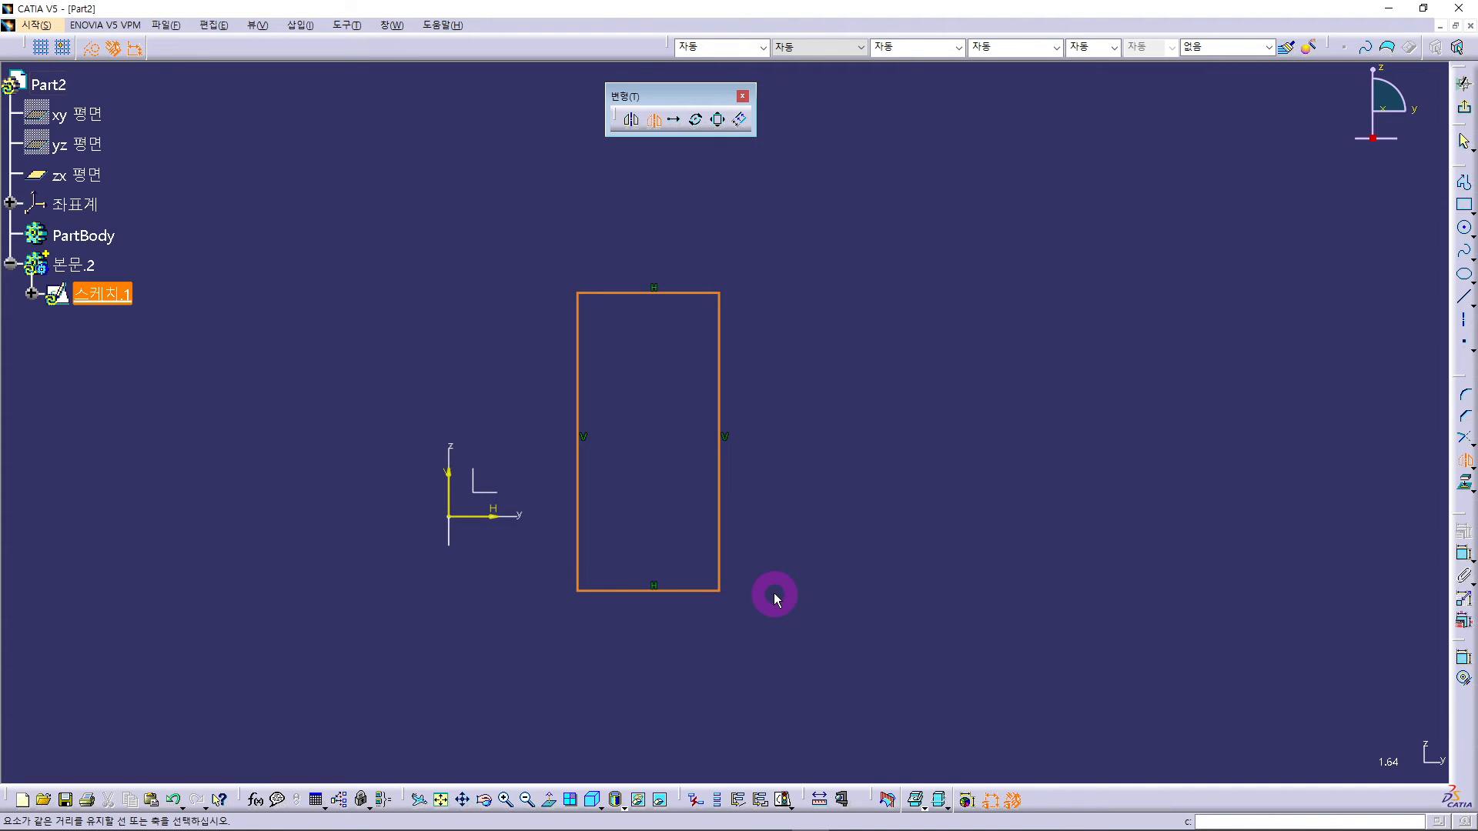
pyautogui.press('Escape')
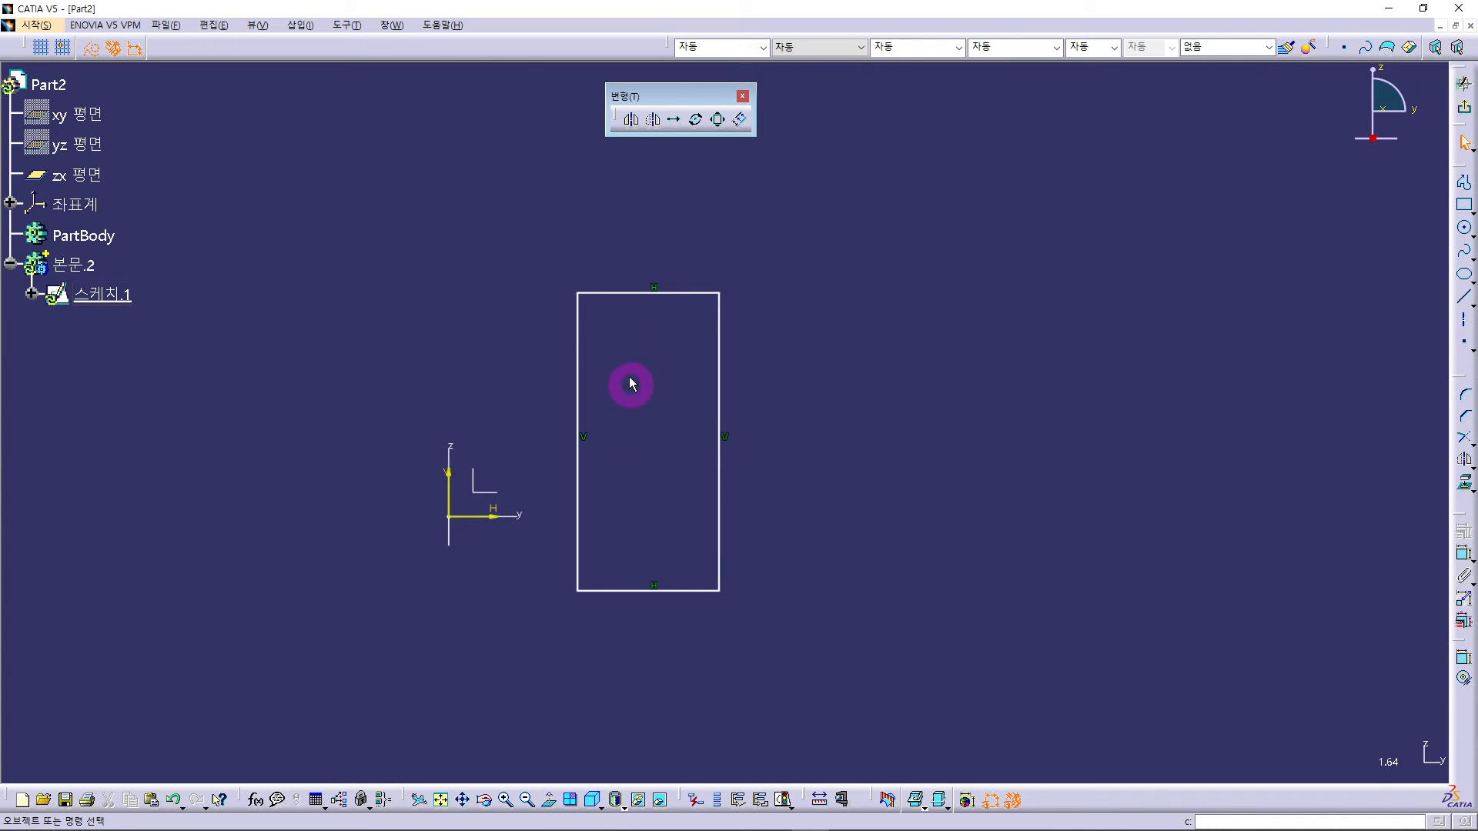
# Step: Flip the rectangle's upper, left and lower edges to the other side of its right edge with Symmetry
pyautogui.click(625, 297)
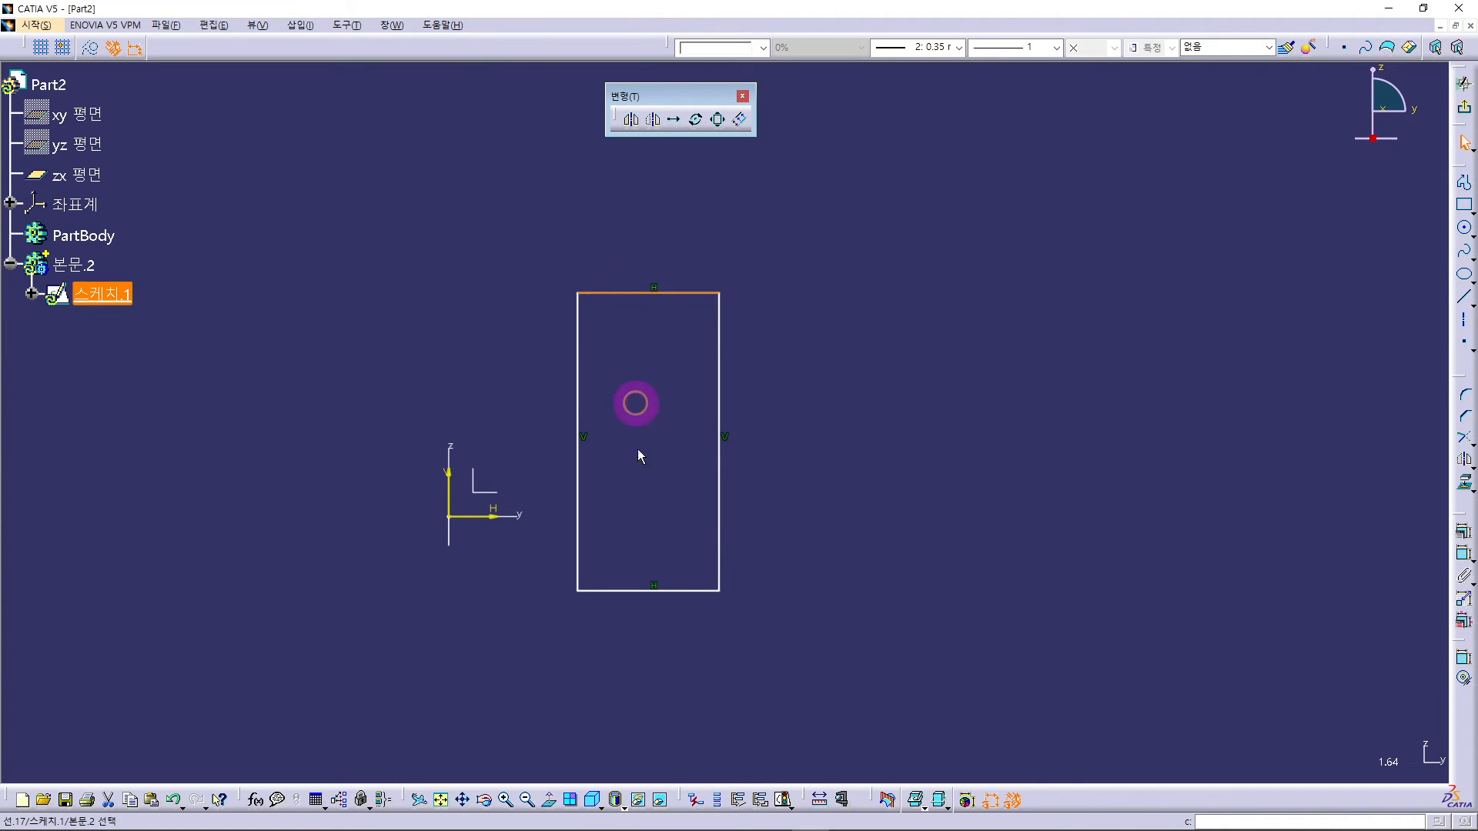
pyautogui.keyDown('ctrl'); pyautogui.click(578, 358); pyautogui.keyUp('ctrl')
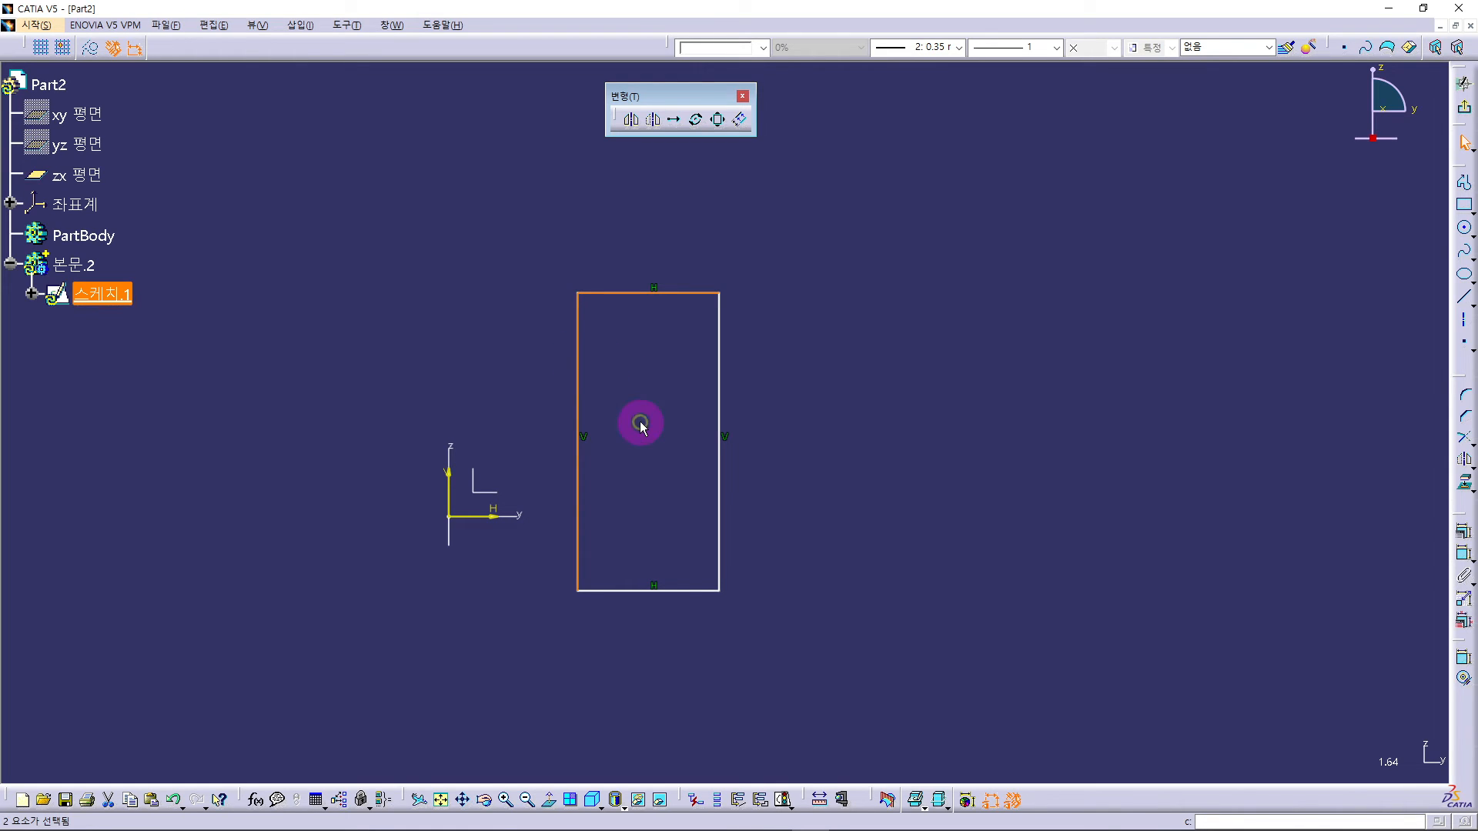
pyautogui.keyDown('ctrl'); pyautogui.click(627, 591); pyautogui.keyUp('ctrl')
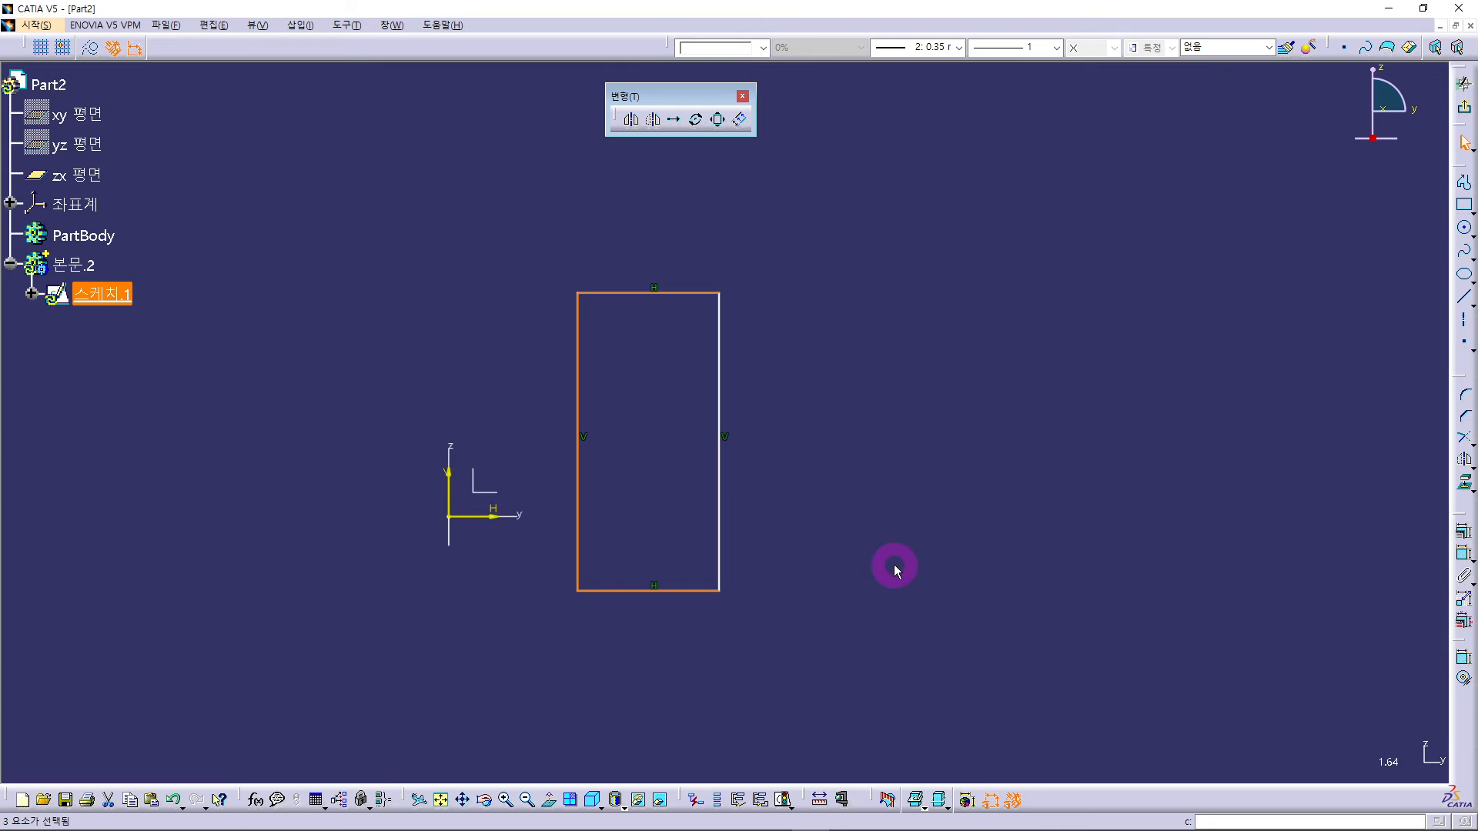
pyautogui.click(654, 121)
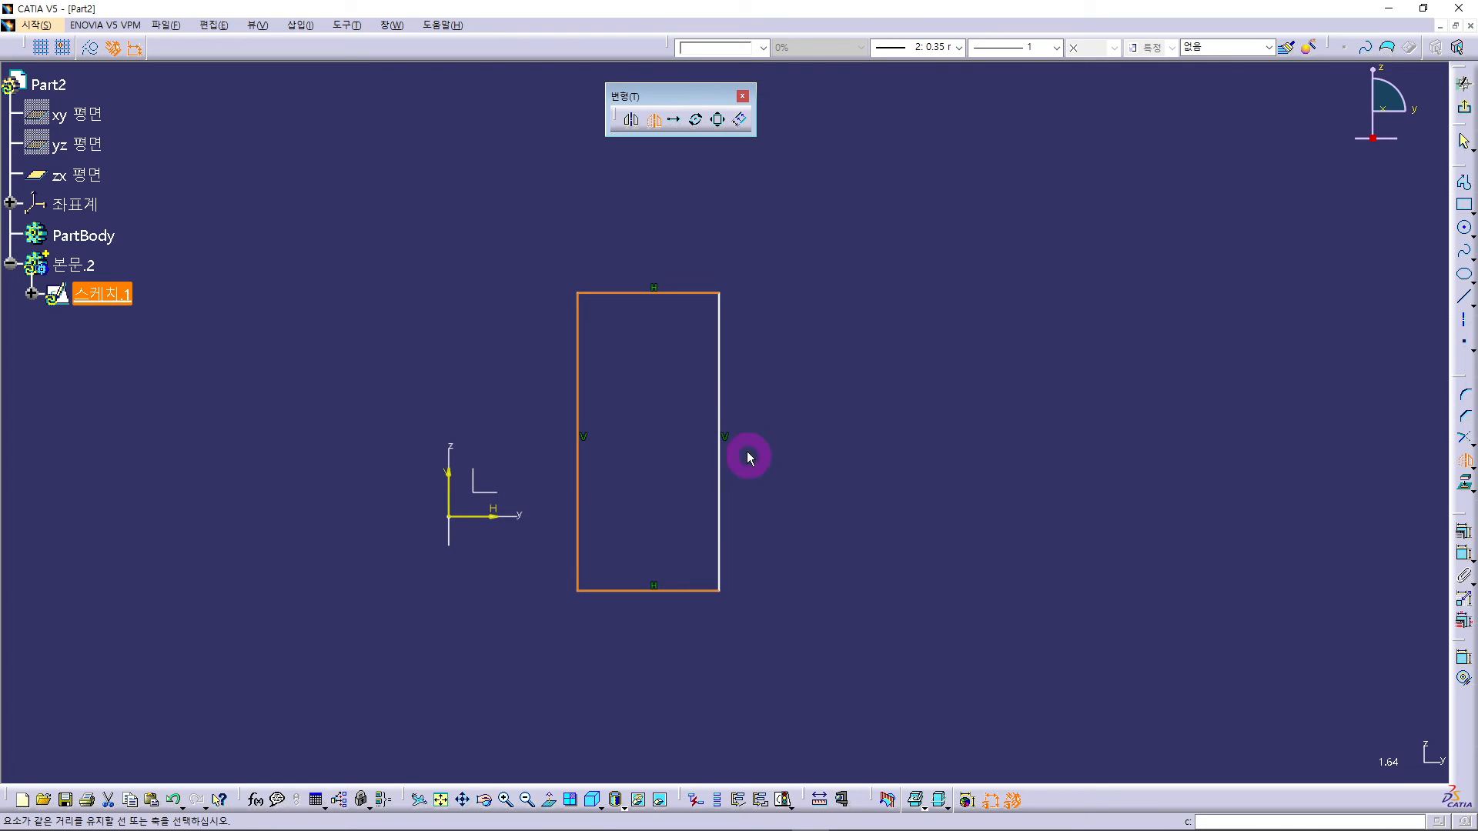
pyautogui.click(720, 397)
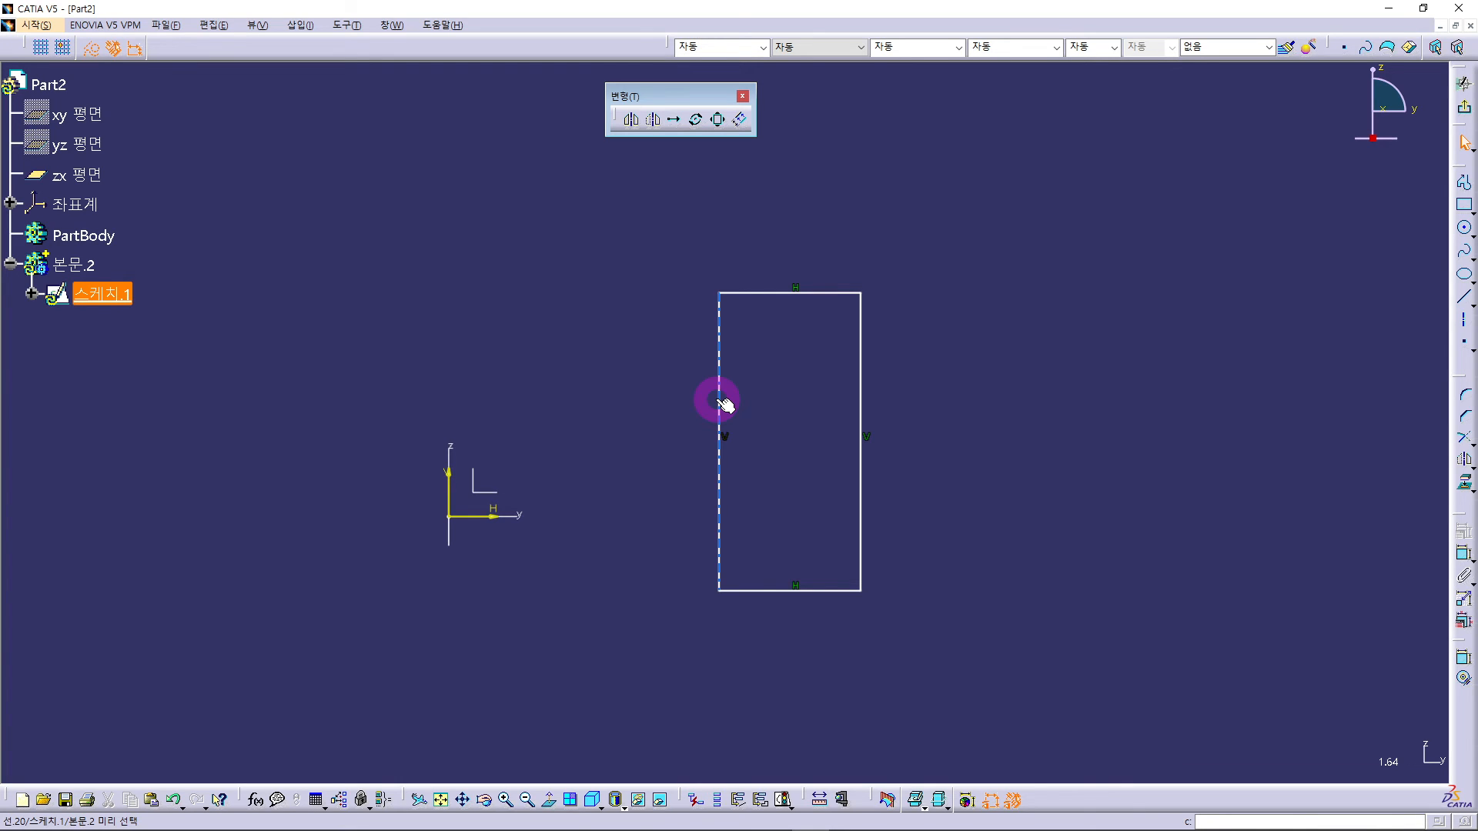
# Step: Mirror the rectangle's upper, right and lower edges across its left edge to form two adjoining rectangles
pyautogui.moveTo(941, 239); pyautogui.dragTo(816, 641)
pyautogui.keyDown('ctrl'); pyautogui.click(834, 592); pyautogui.keyUp('ctrl')
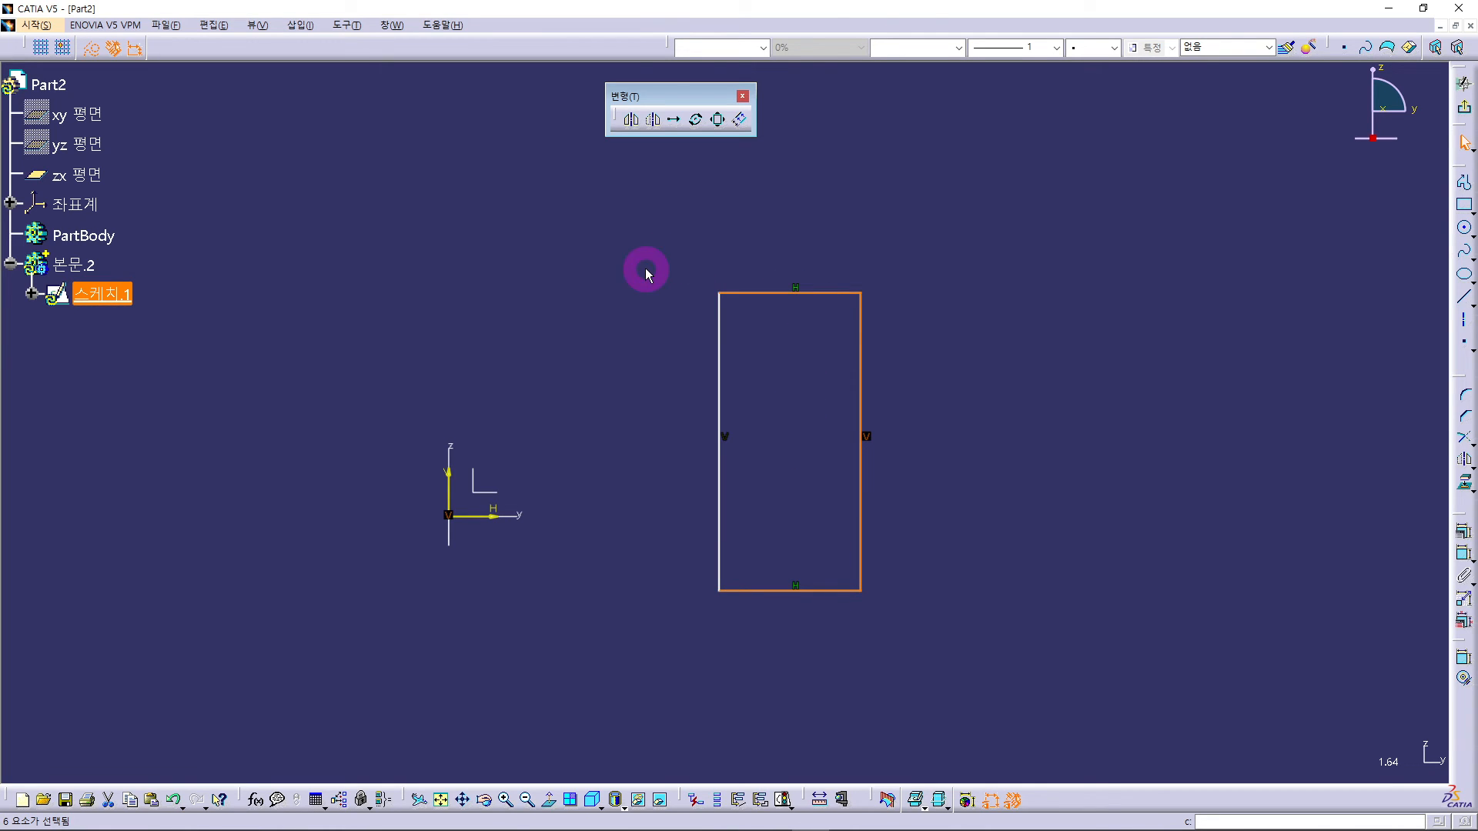
pyautogui.click(631, 119)
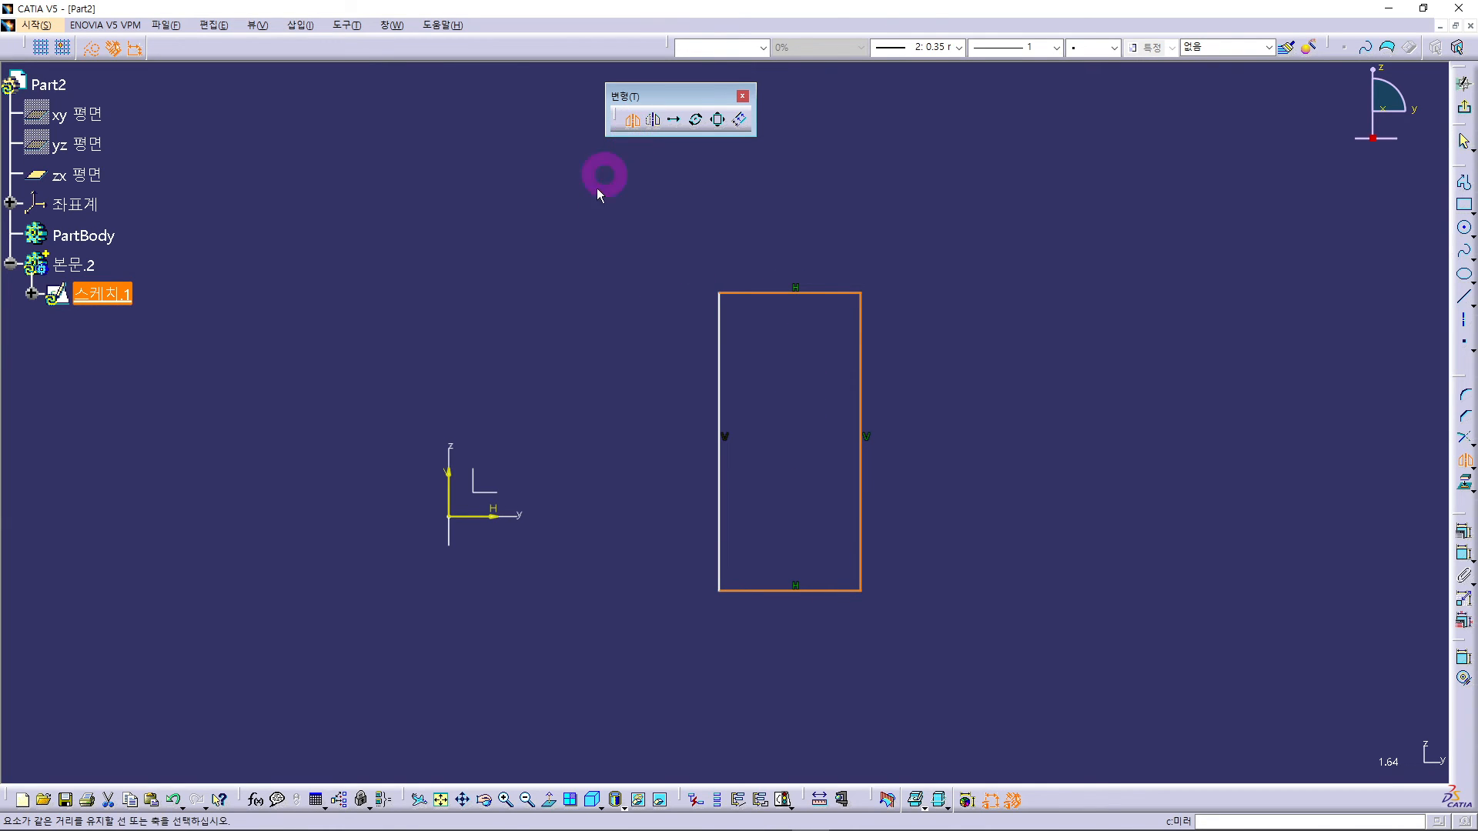
pyautogui.click(720, 387)
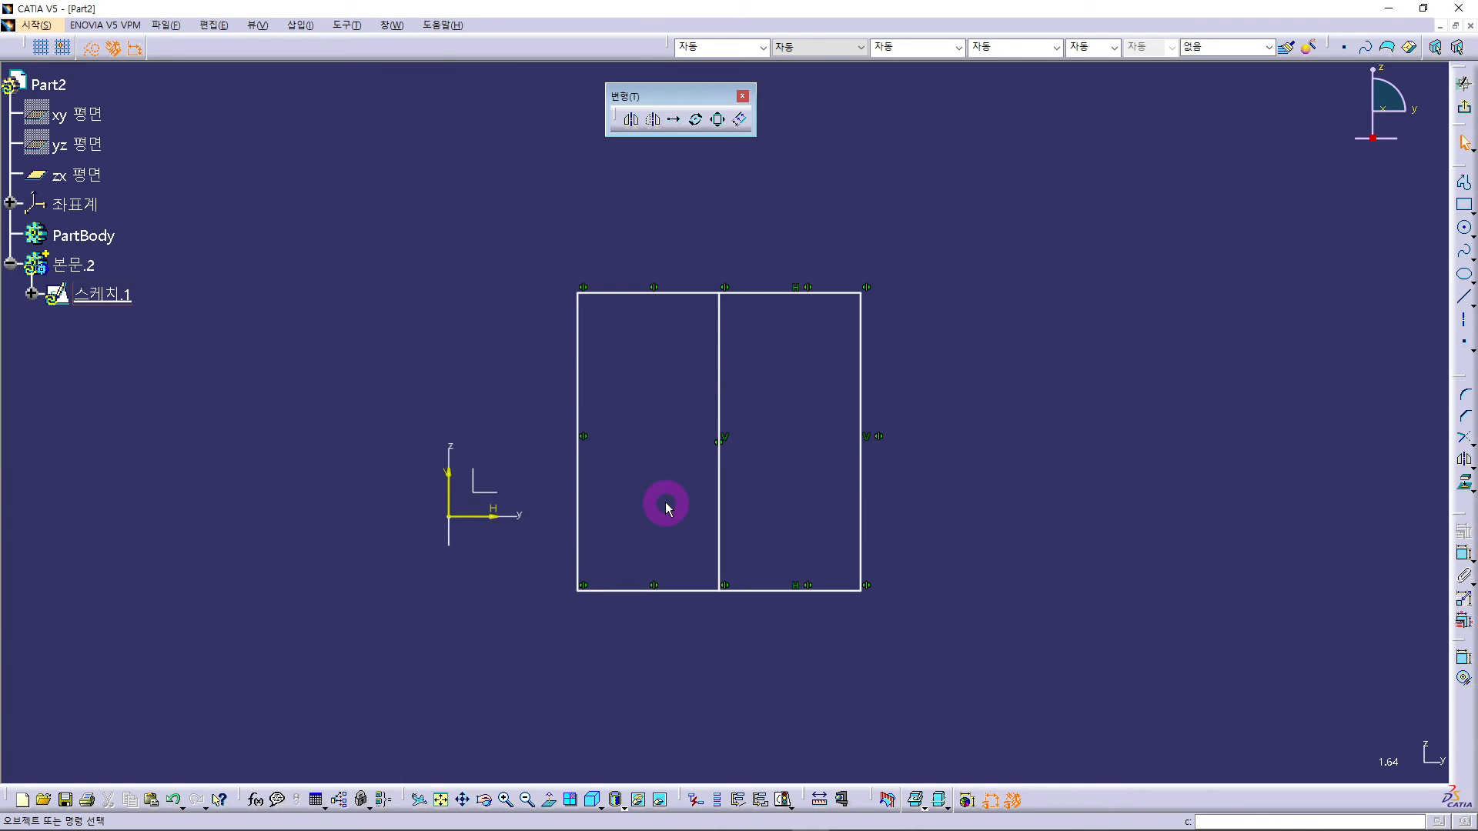
# Step: Convert the shared middle line to a construction line, and exit and reopen 스케치.1 to check the outer profile
pyautogui.moveTo(768, 404); pyautogui.dragTo(679, 498)
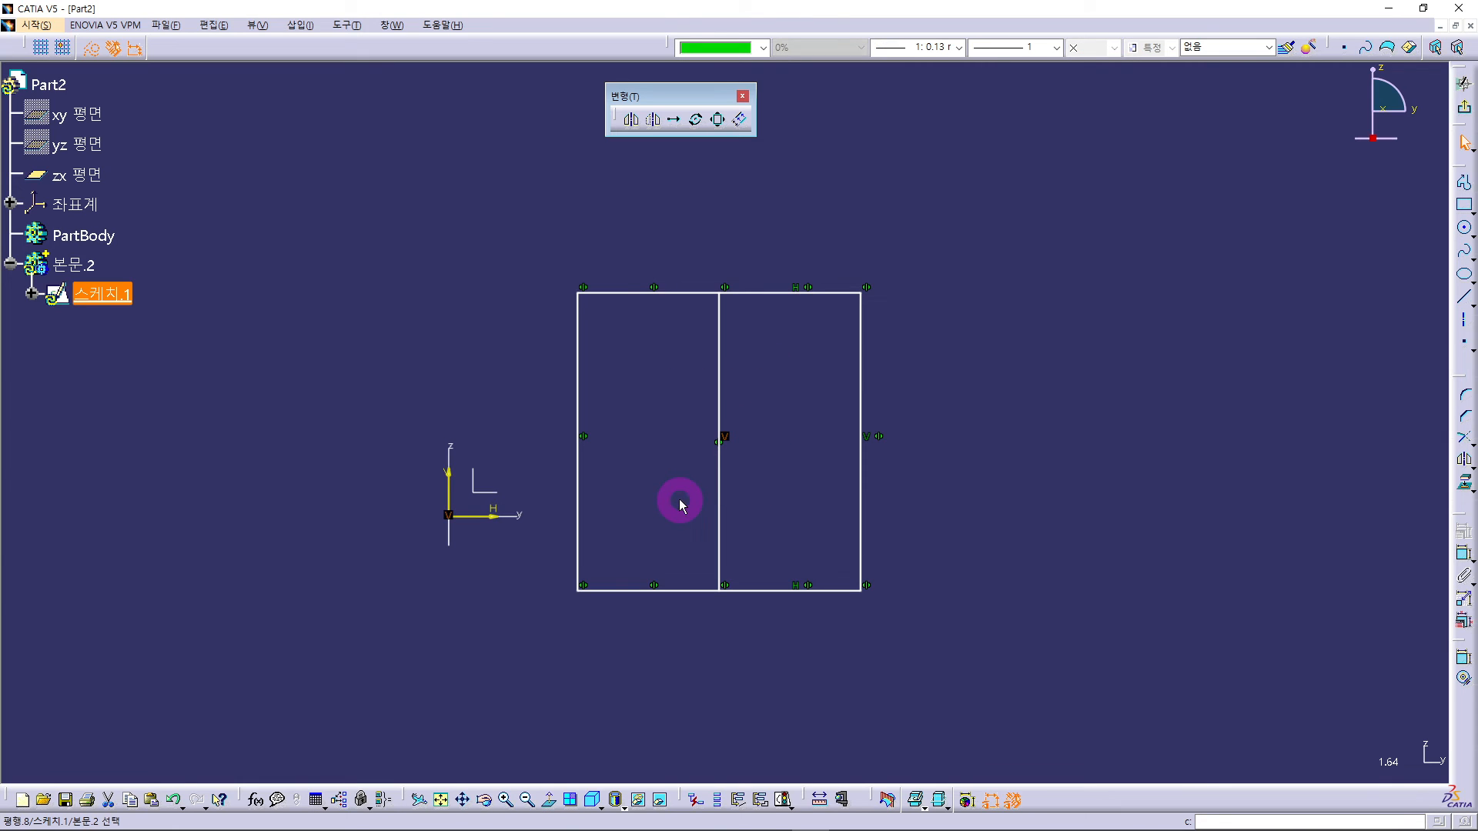
pyautogui.click(722, 377)
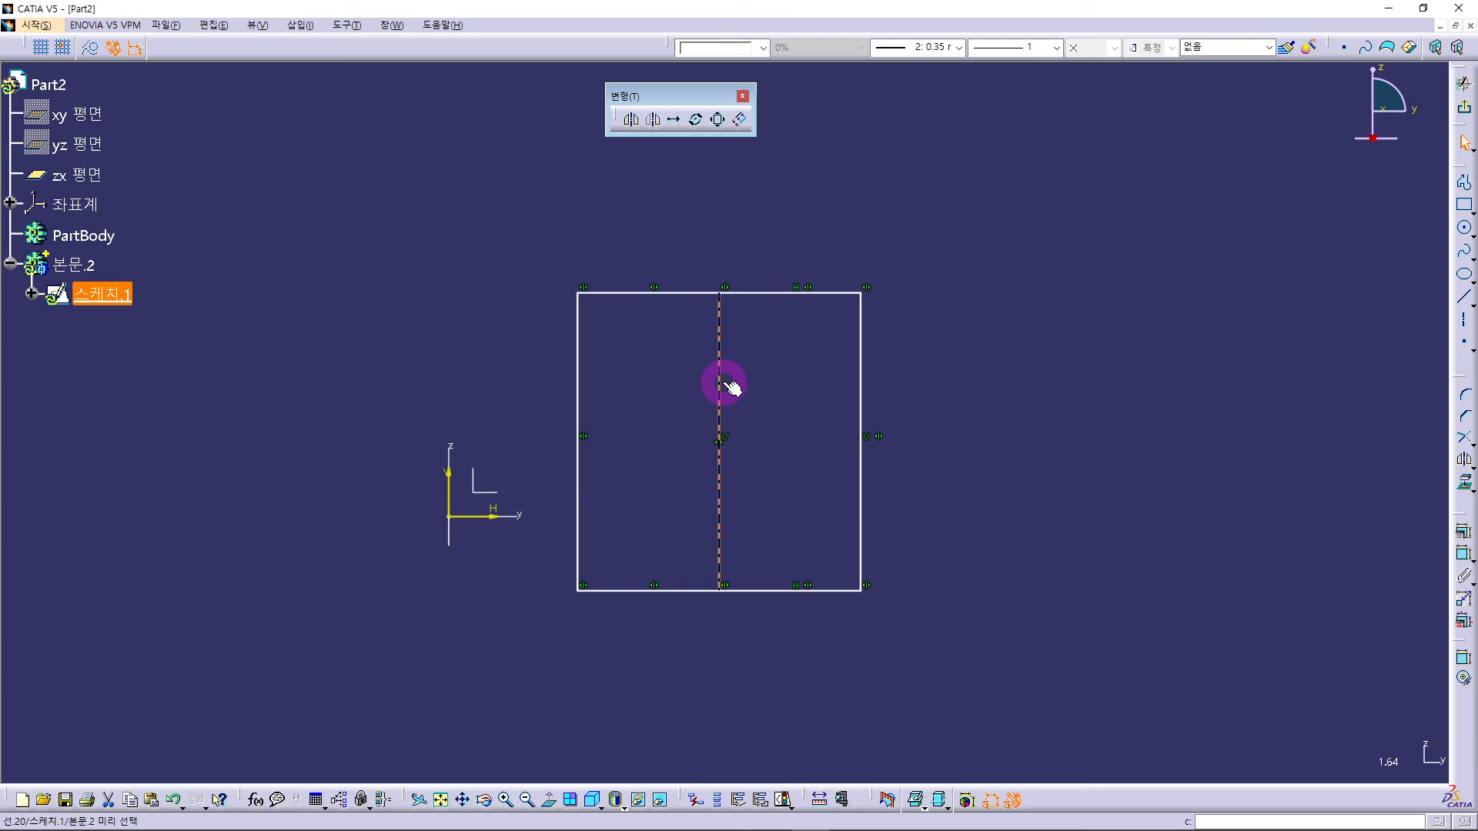
pyautogui.click(92, 49)
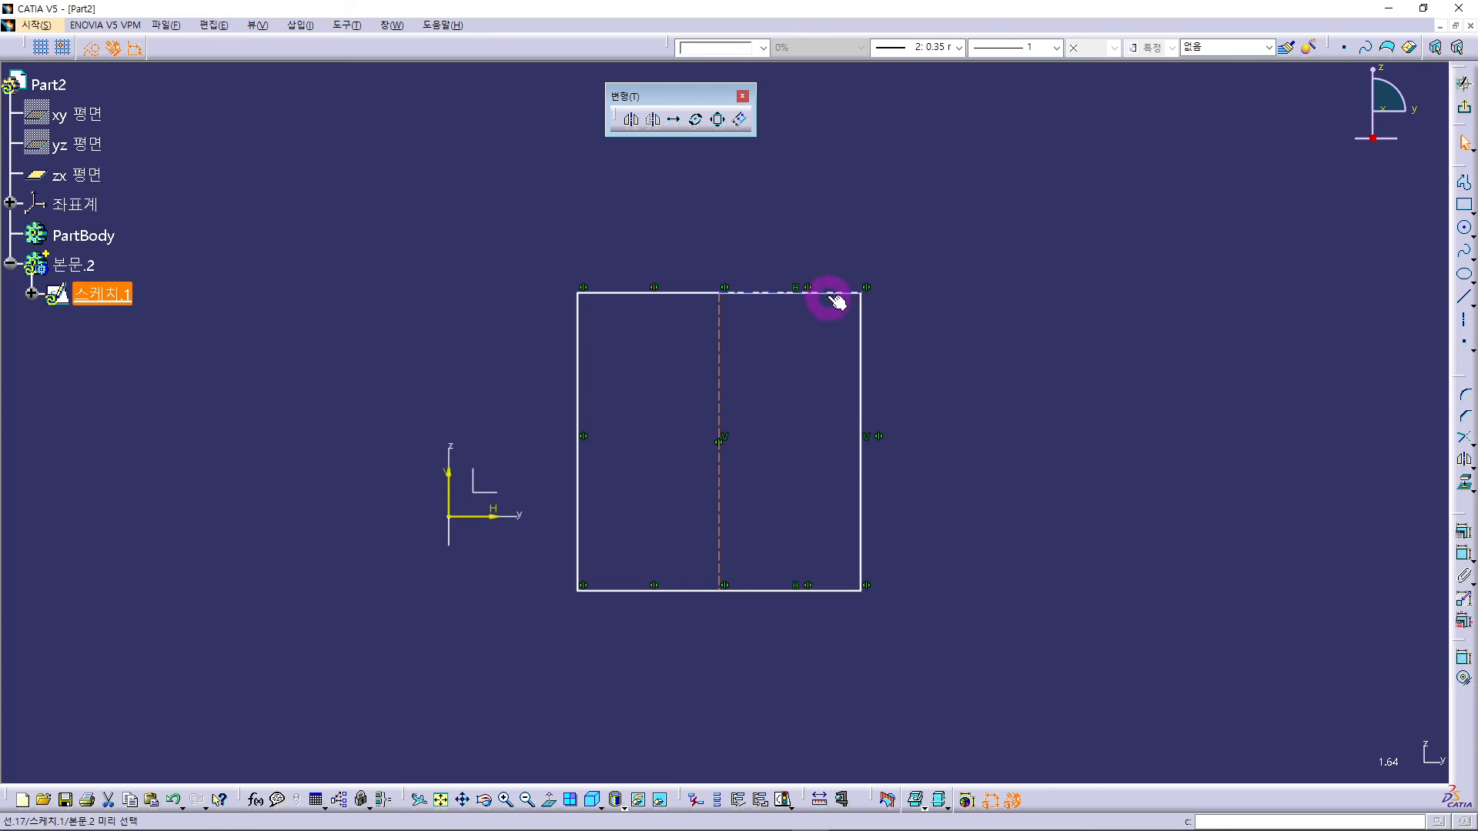
pyautogui.click(1462, 107)
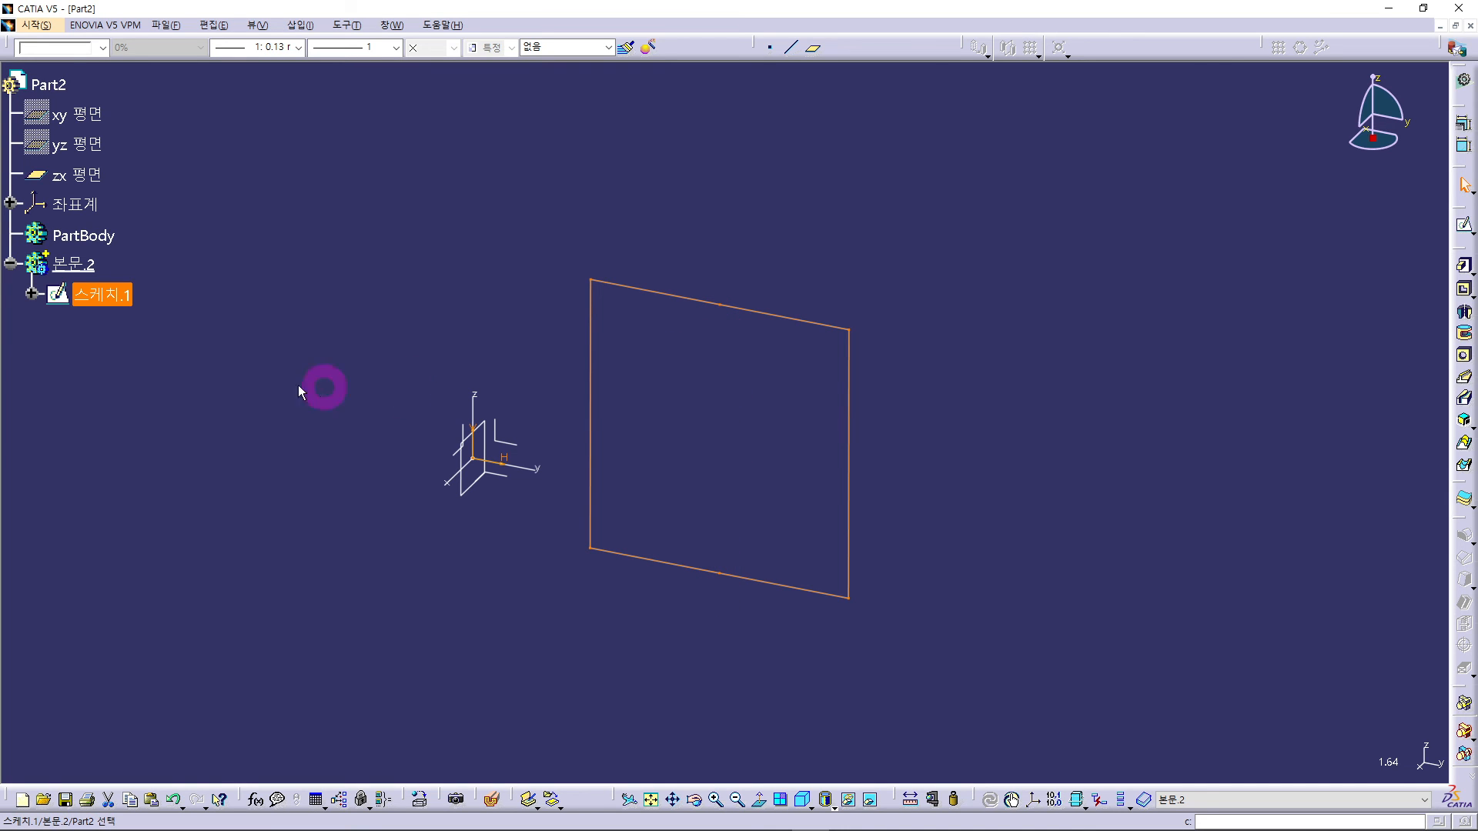
pyautogui.doubleClick(105, 305)
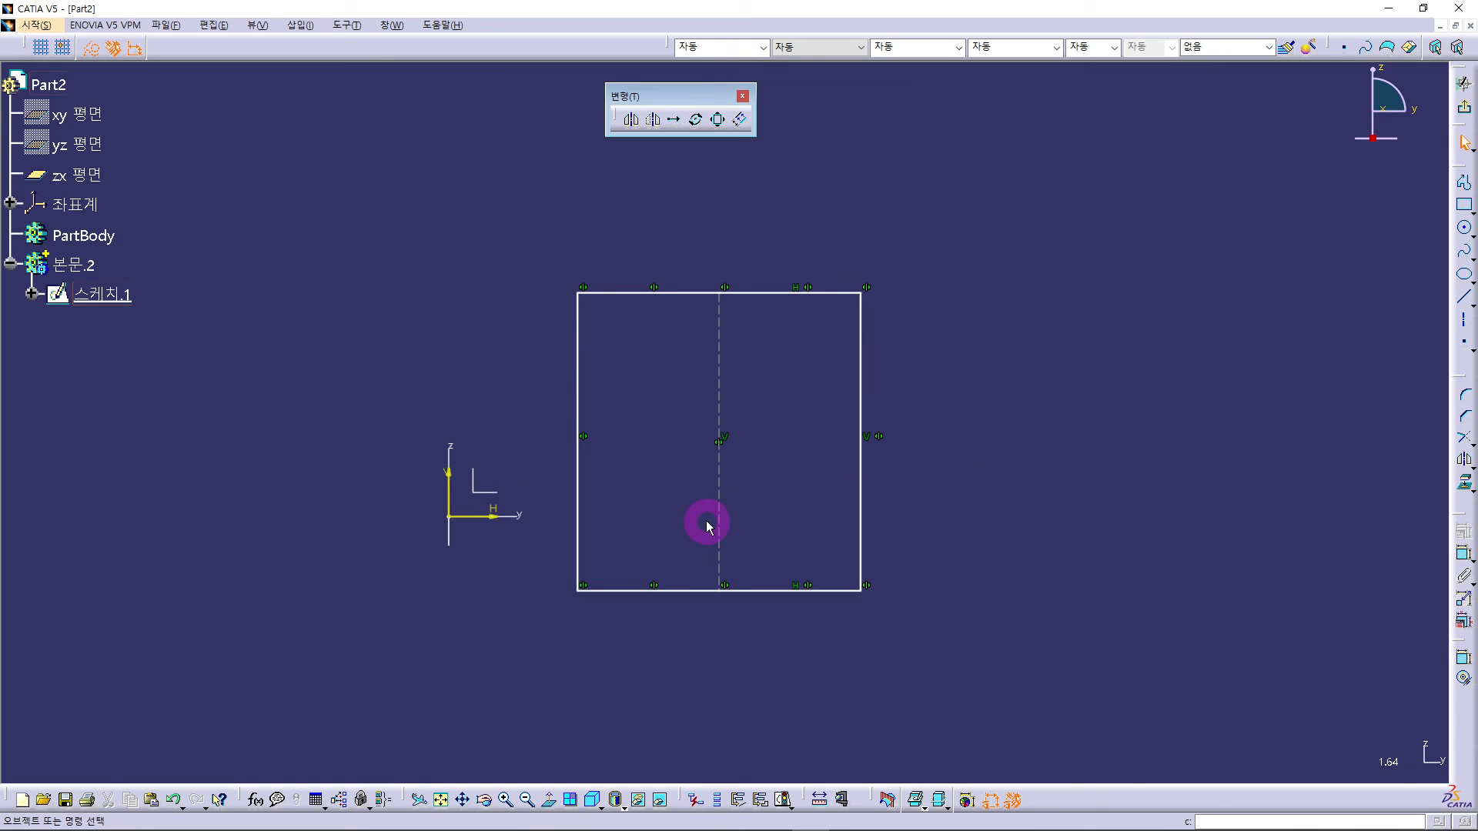
# Step: Convert the dashed middle construction line into an axis line, confirming the conversion
pyautogui.click(719, 383)
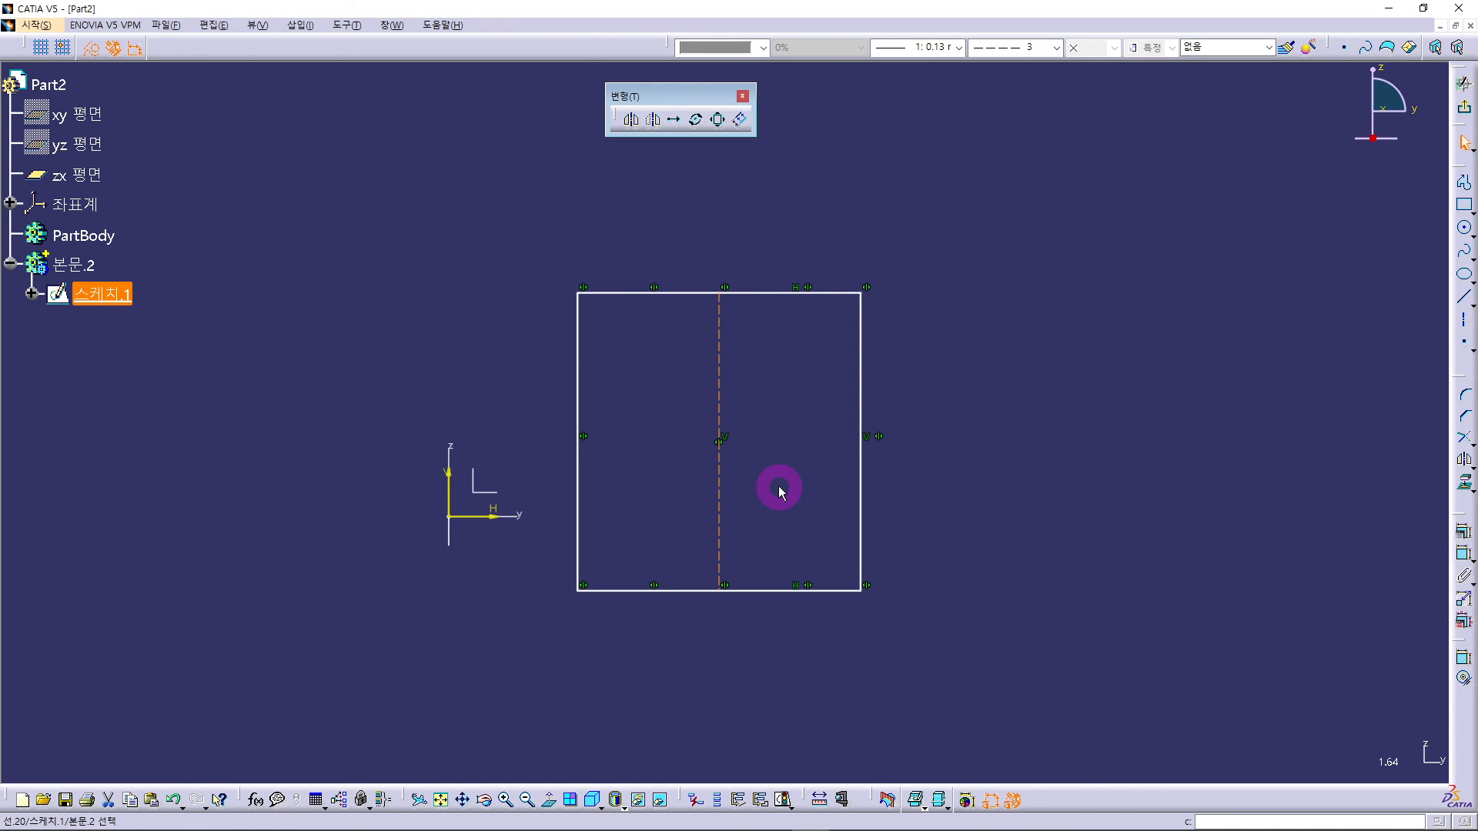
pyautogui.click(1463, 322)
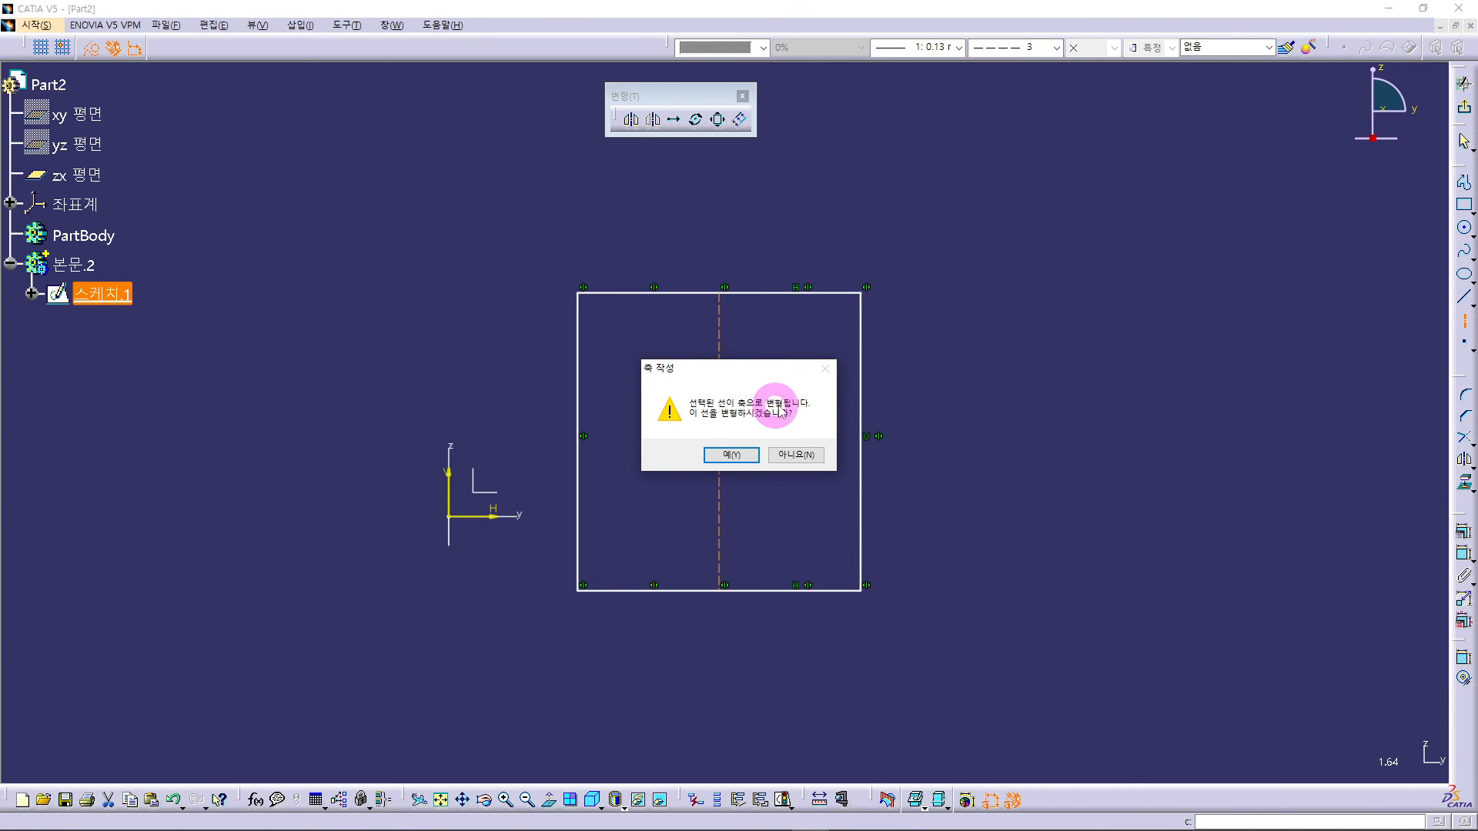
pyautogui.click(744, 455)
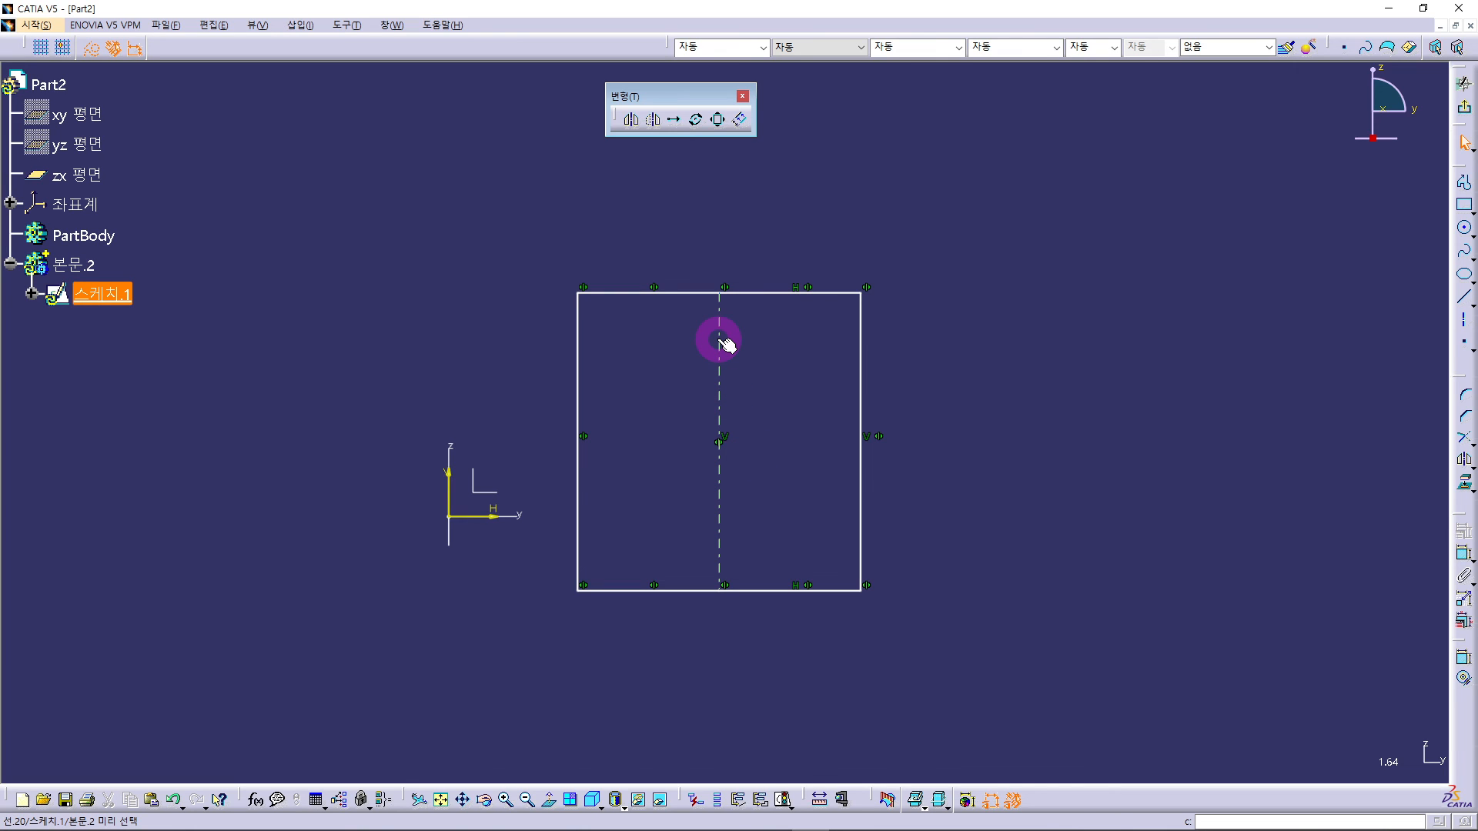
pyautogui.click(90, 51)
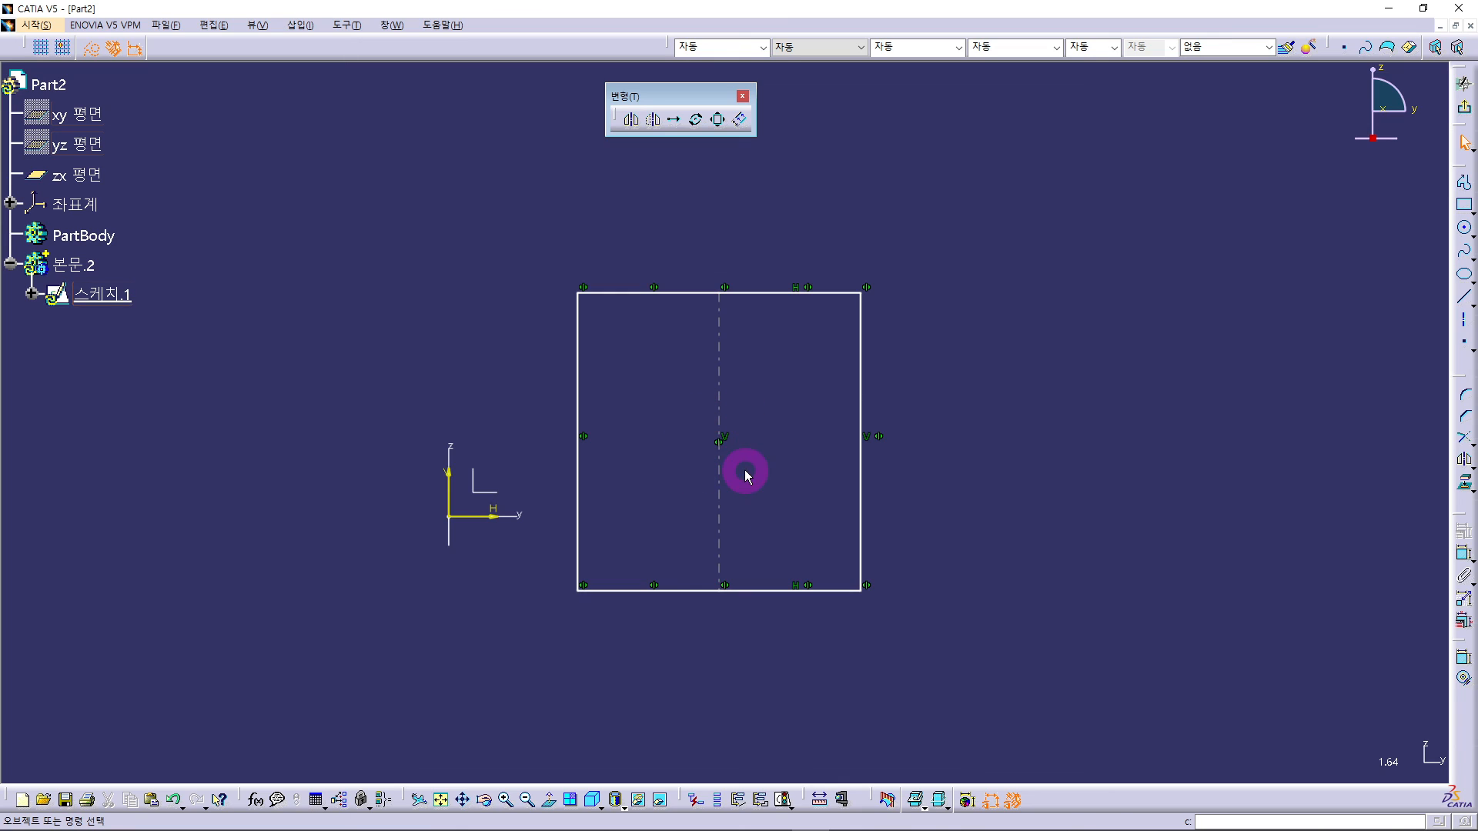